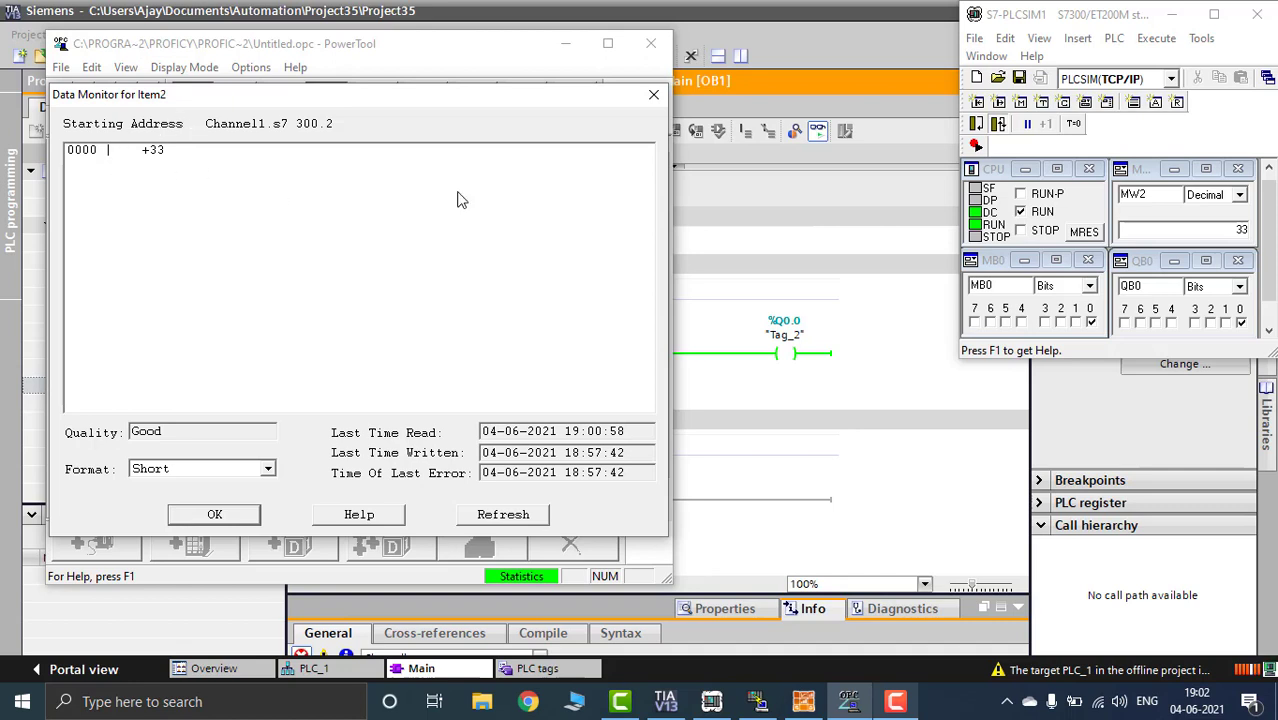
Set memory word MW2 to 45 in the S7-PLCSIM simulator and refresh the Item2 data monitor
{"action": "double_click", "coordinate": [1230, 230]}
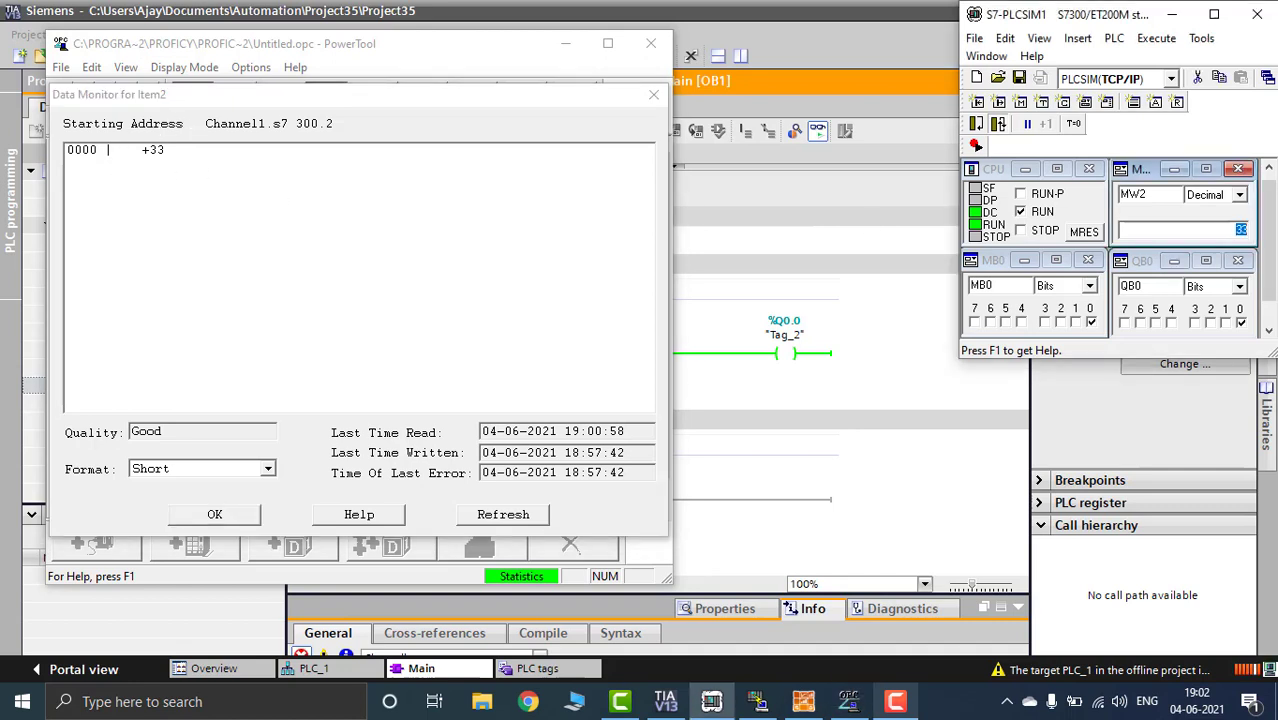
{"action": "type", "text": "4"}
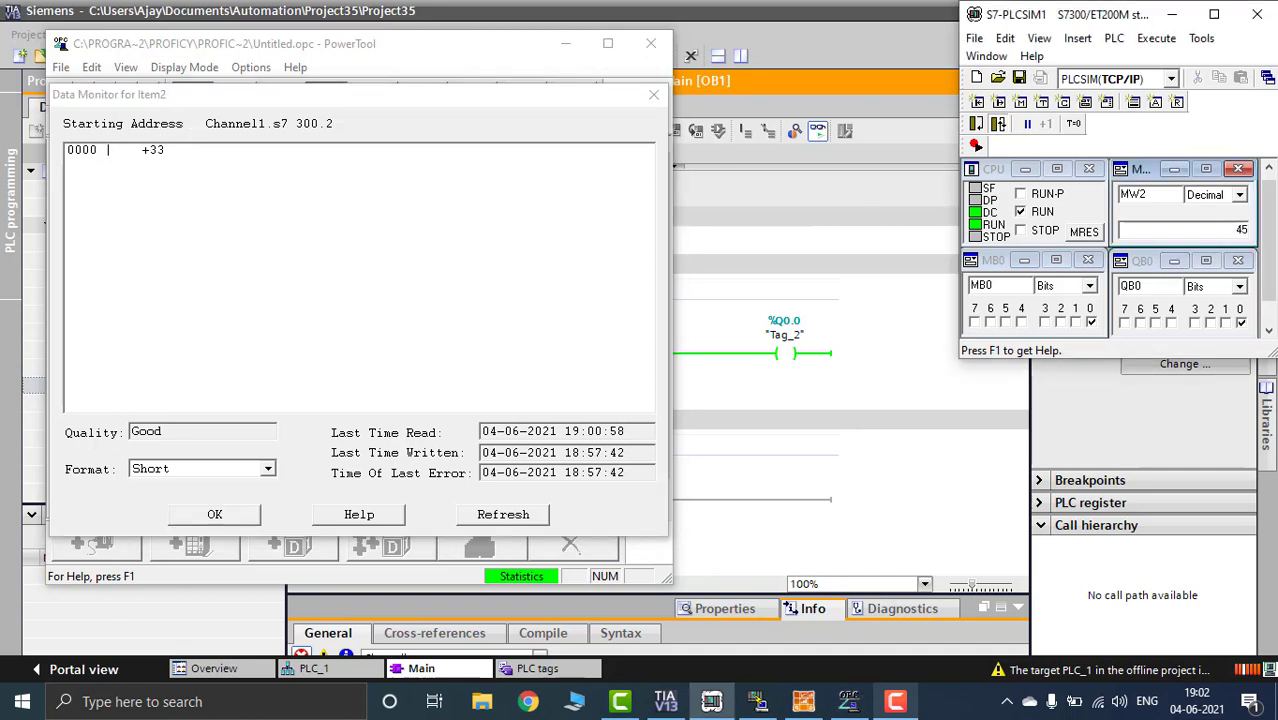
{"action": "type", "text": "5"}
{"action": "left_click", "coordinate": [541, 516]}
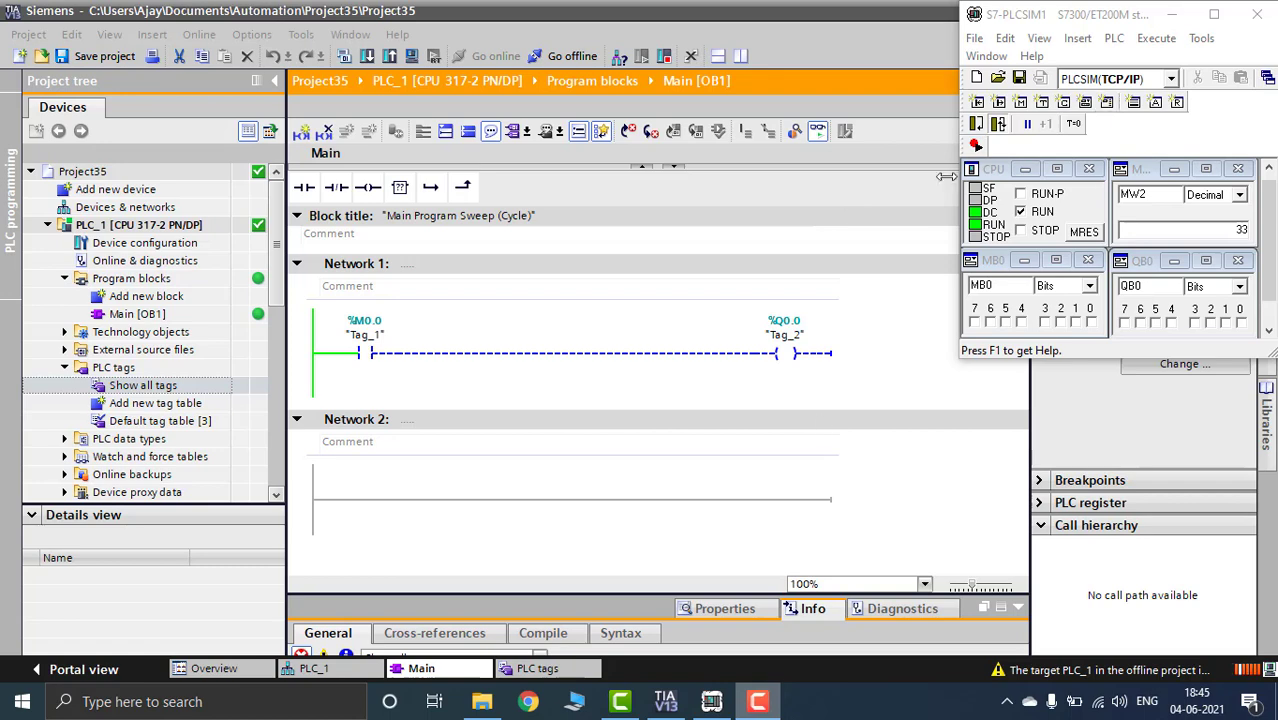
Launch NetToPLCsim.exe from the bin folder and start a new station with network IP address 192.168.0.2
{"action": "left_click", "coordinate": [483, 703]}
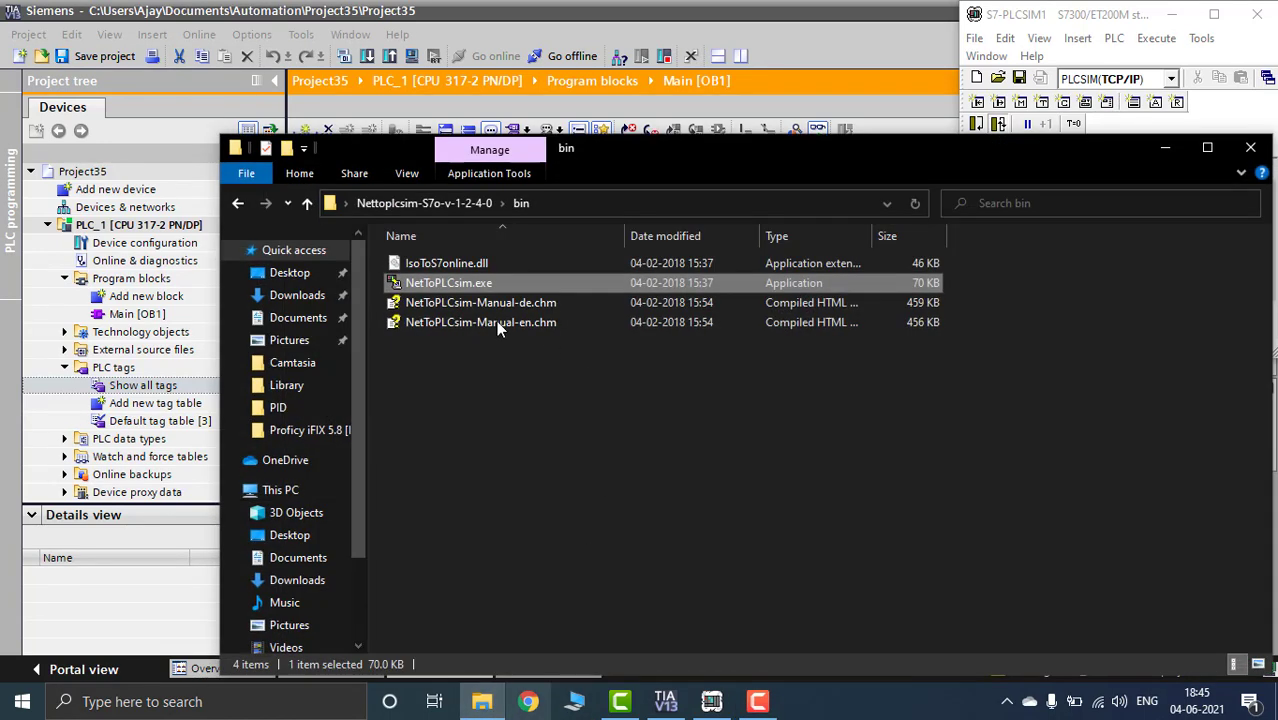
{"action": "double_click", "coordinate": [447, 284]}
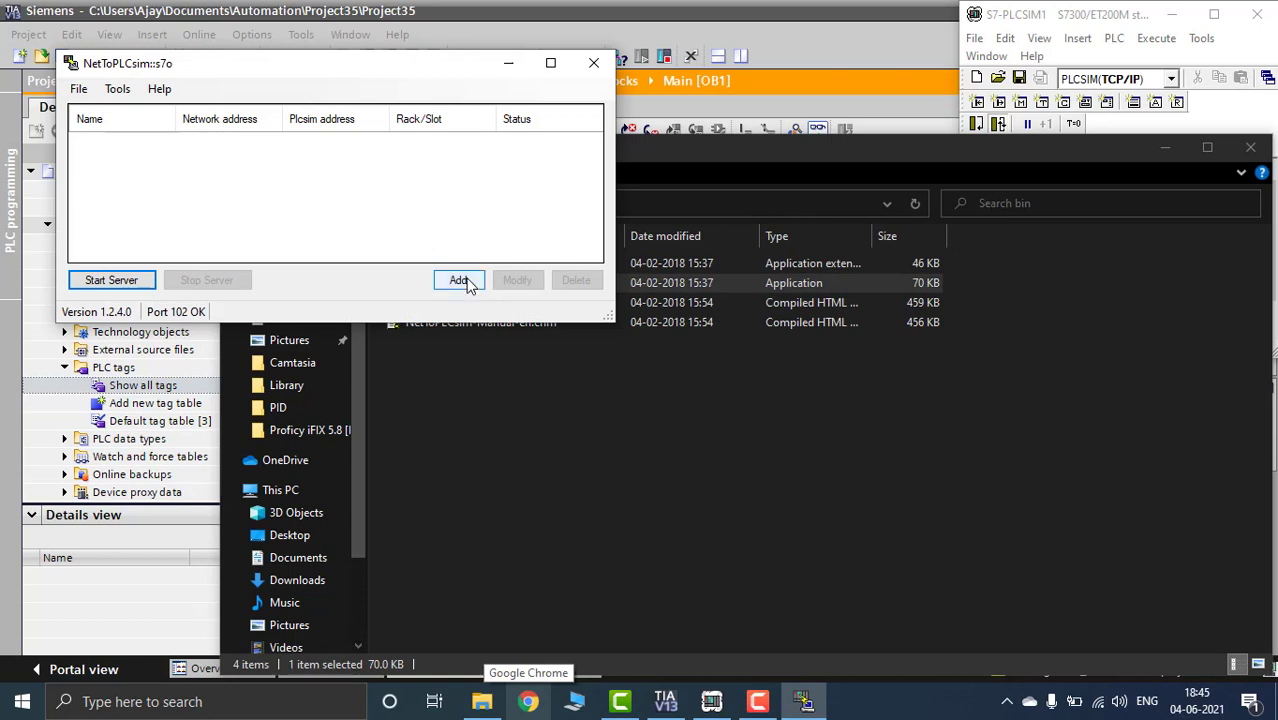
{"action": "left_click", "coordinate": [462, 281]}
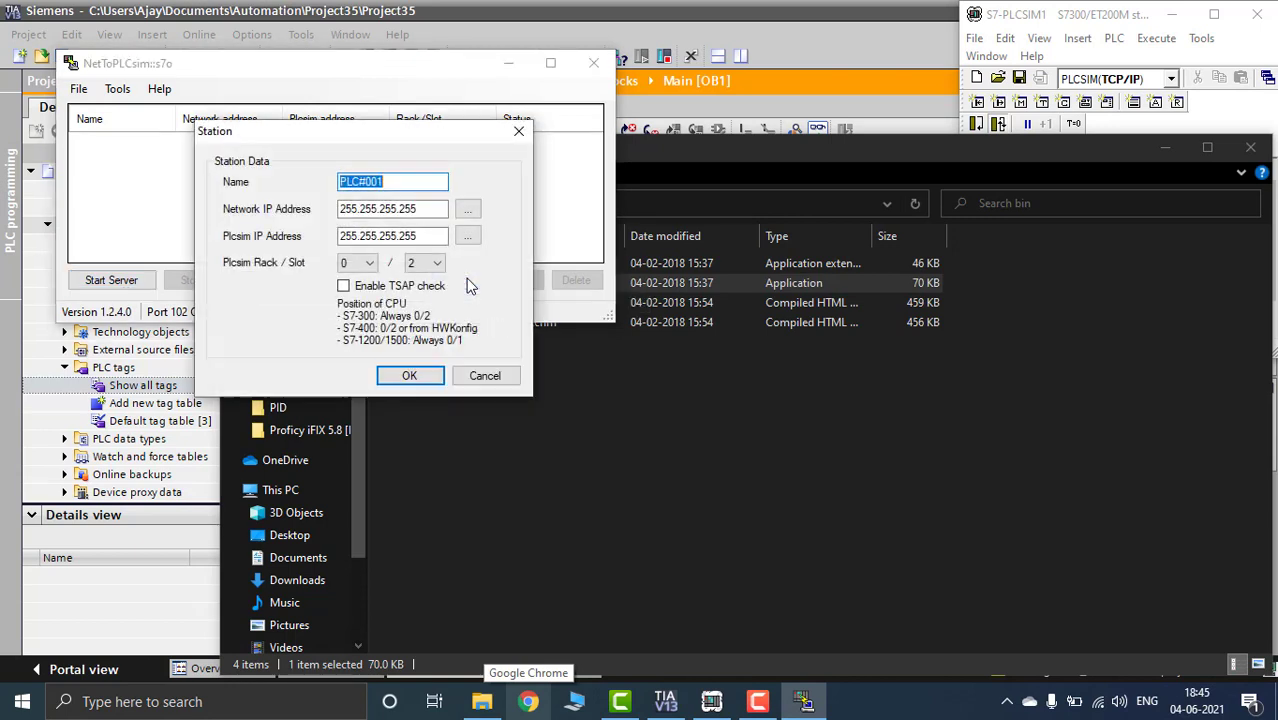
{"action": "left_click", "coordinate": [465, 213]}
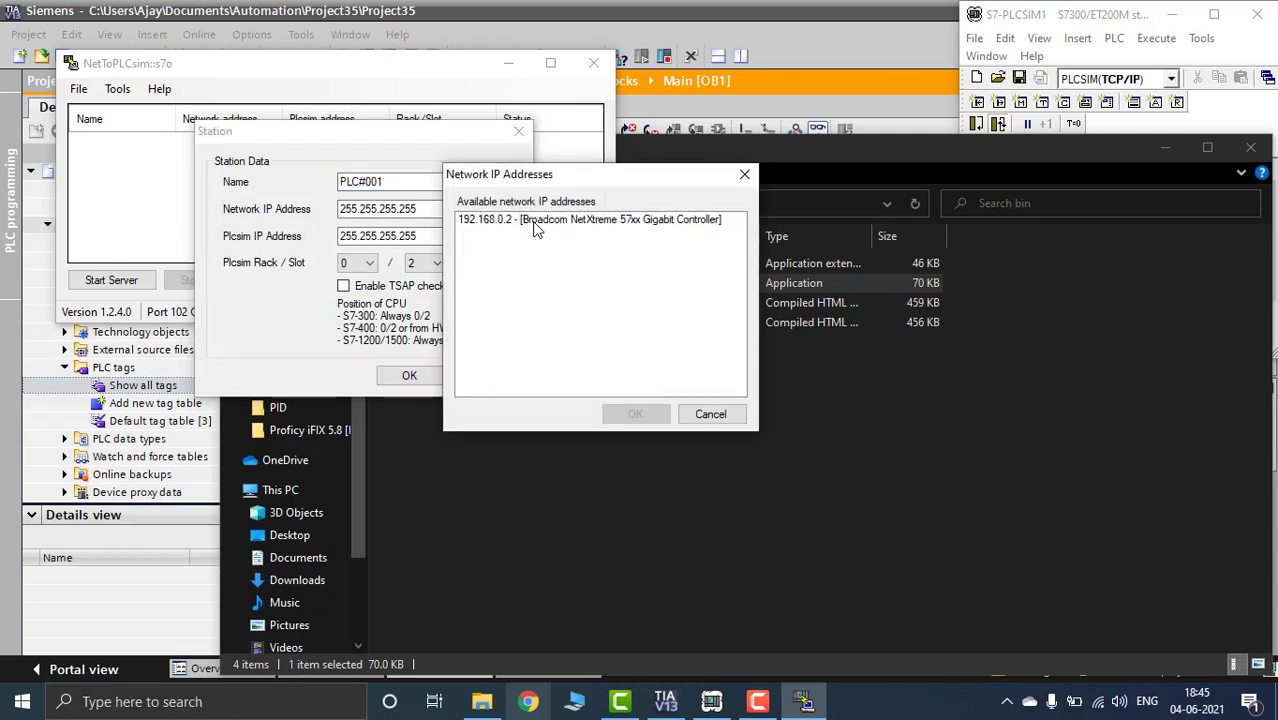
{"action": "left_click", "coordinate": [536, 222]}
{"action": "left_click", "coordinate": [641, 416]}
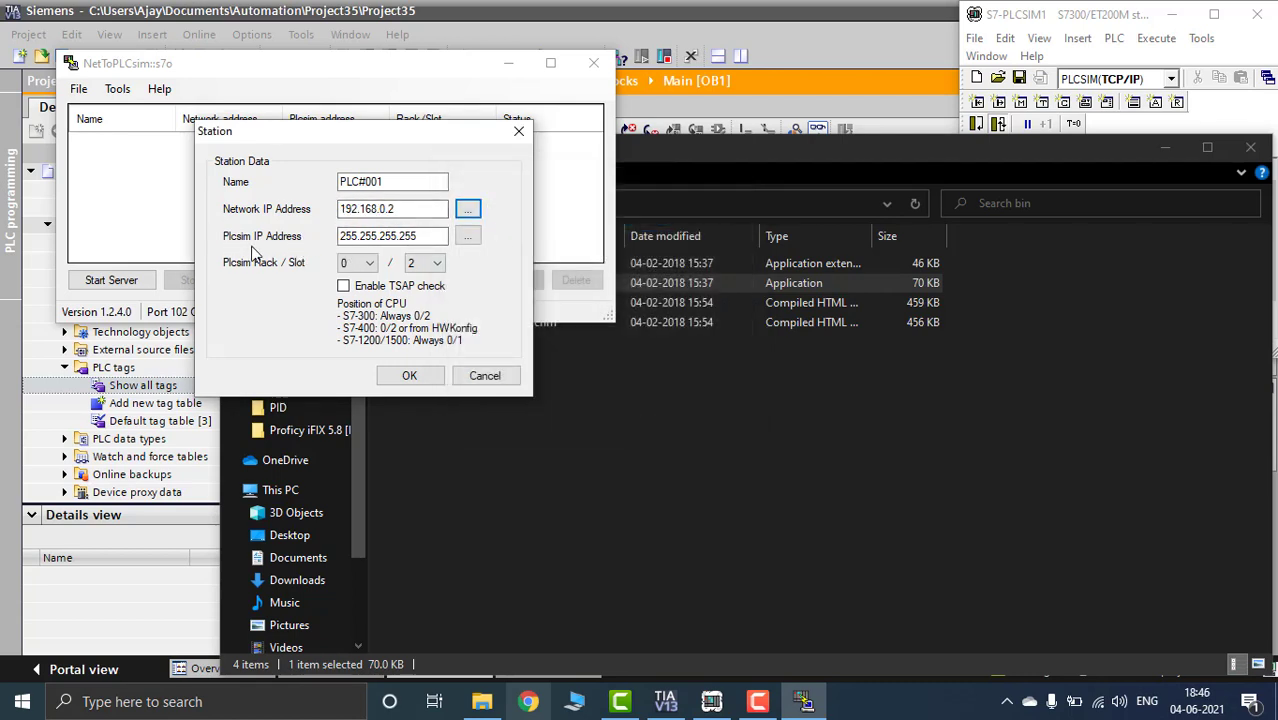
Set the station's Plcsim IP address to the reachable S7-300 at 192.168.0.1 and add the station
{"action": "left_click", "coordinate": [1072, 36]}
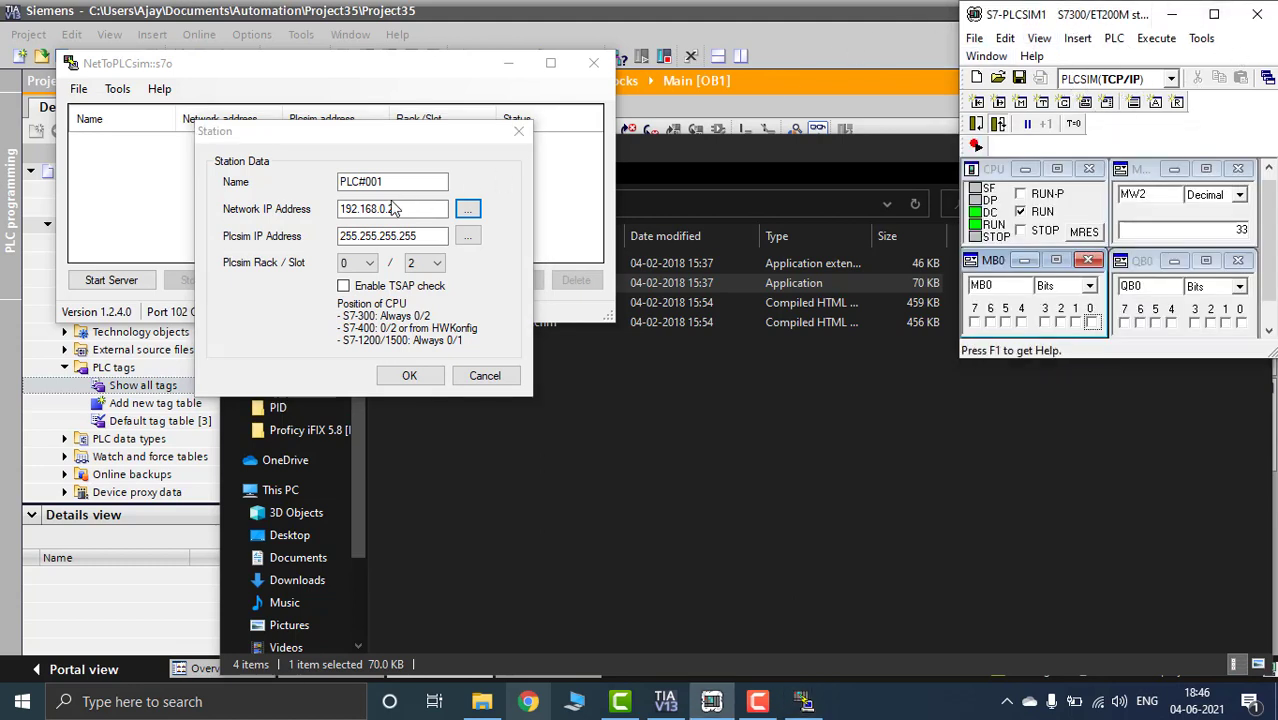
{"action": "left_click", "coordinate": [467, 236]}
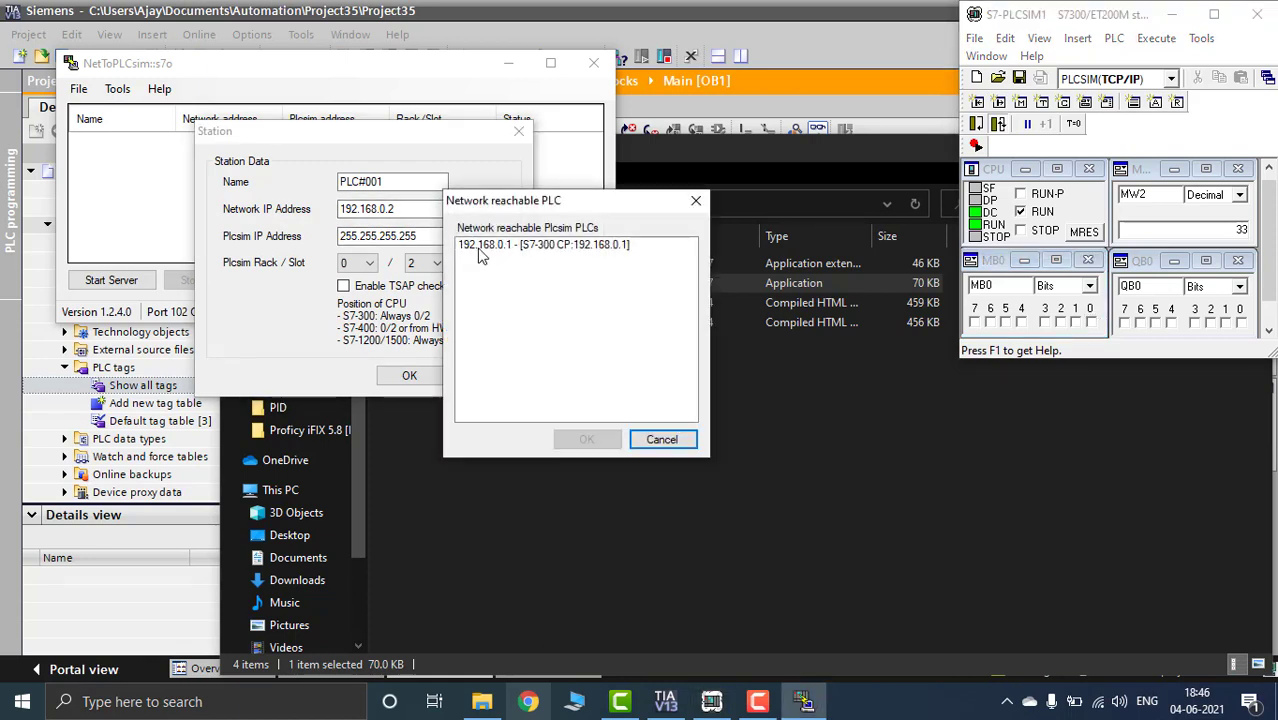
{"action": "left_click", "coordinate": [509, 246]}
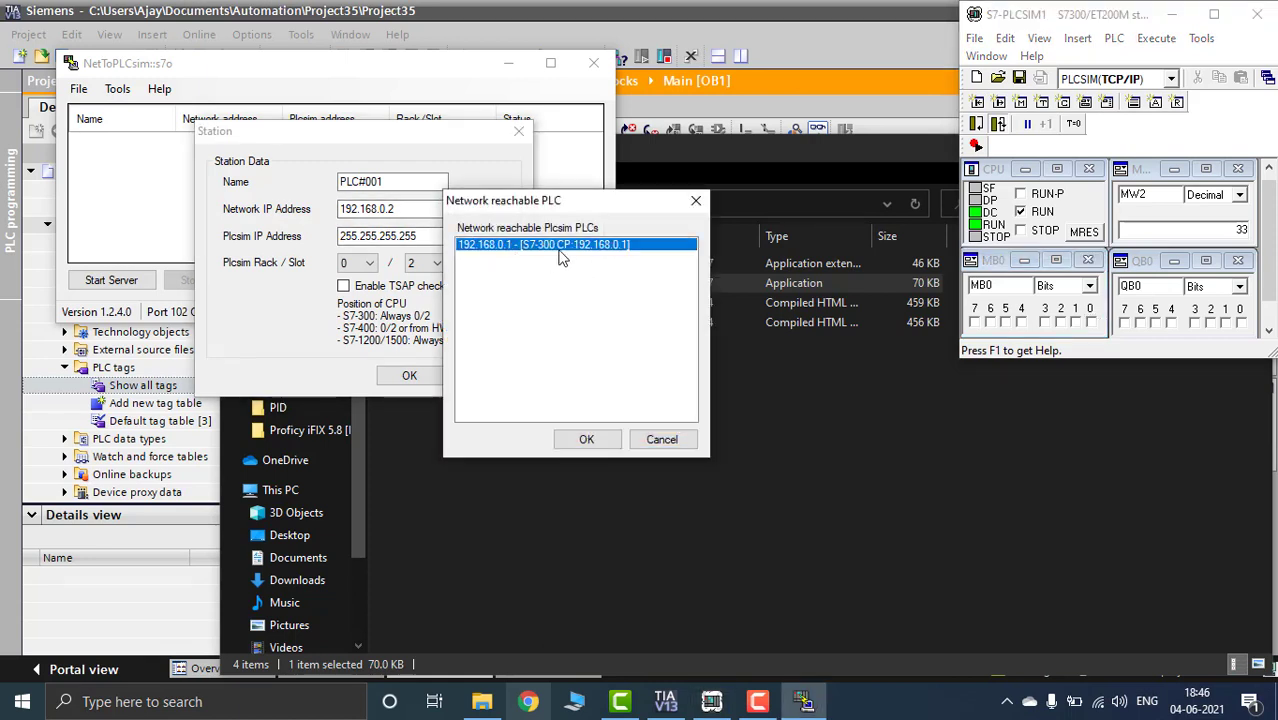
{"action": "left_click", "coordinate": [588, 440]}
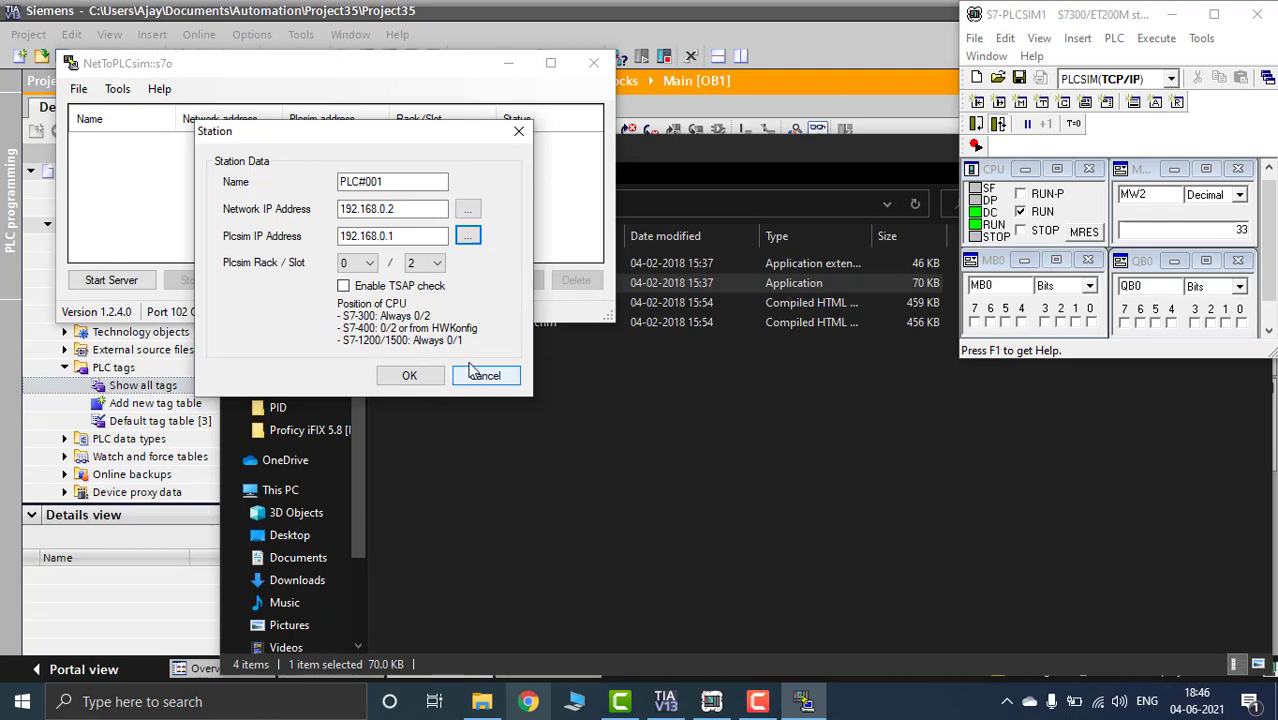
{"action": "left_click", "coordinate": [407, 377]}
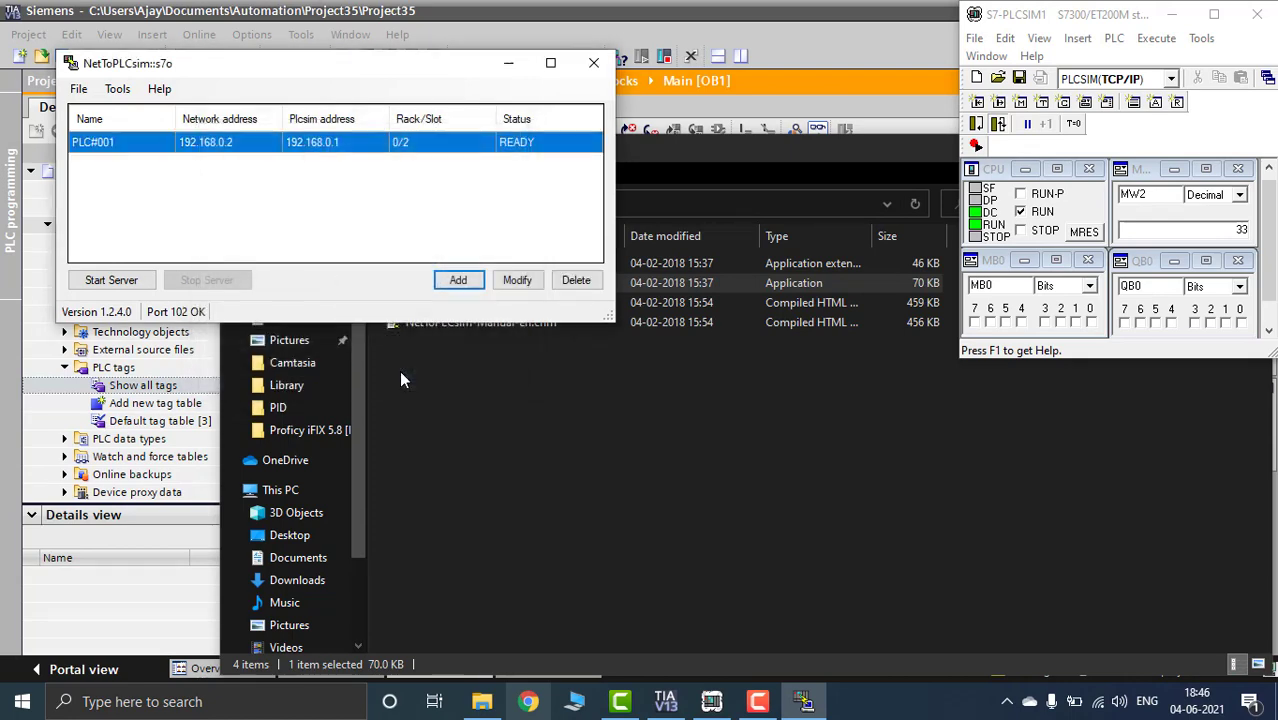
Start the NetToPLCsim server, then minimize its window and PLCSIM and close the file explorer
{"action": "left_click", "coordinate": [140, 282]}
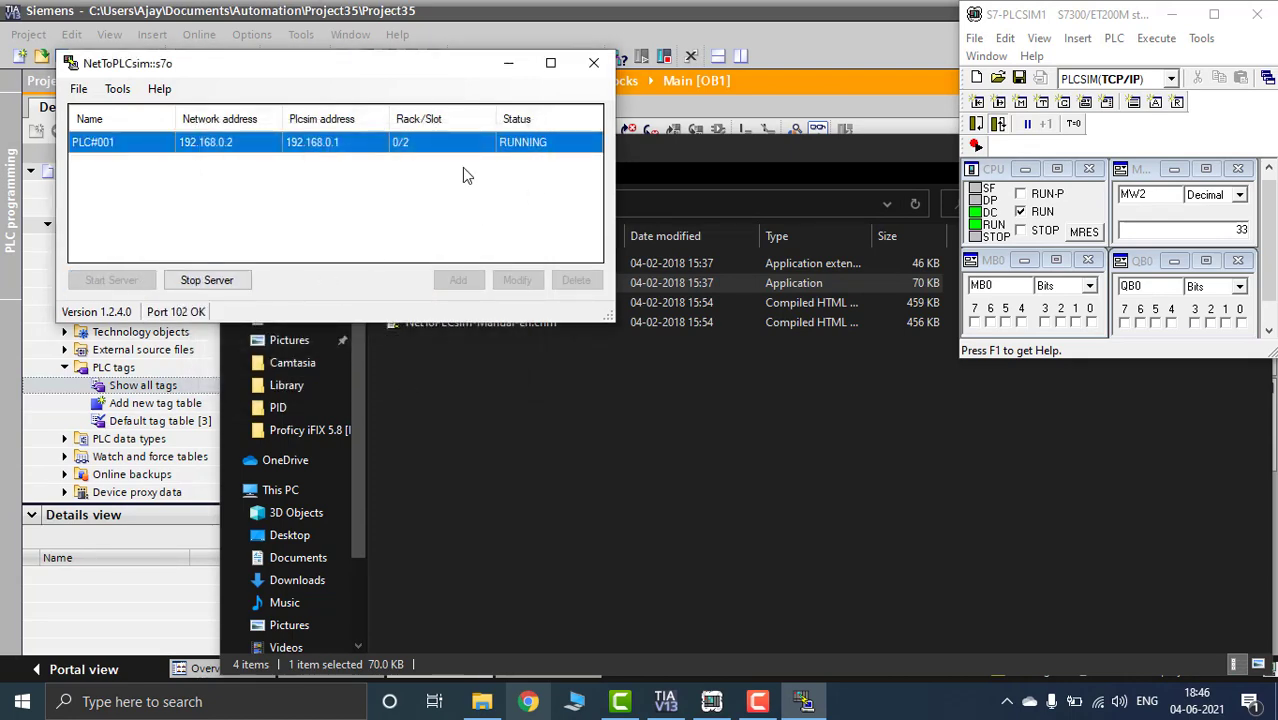
{"action": "left_click", "coordinate": [509, 64]}
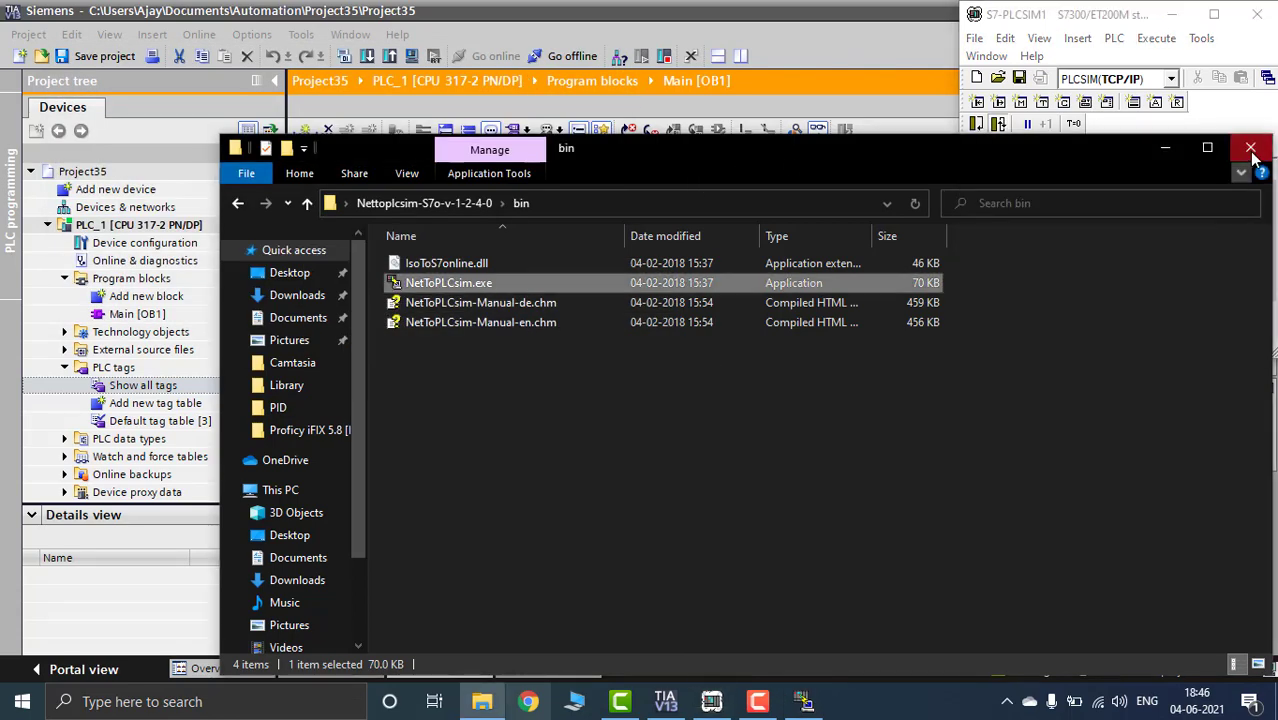
{"action": "left_click", "coordinate": [1243, 146]}
{"action": "left_click", "coordinate": [1171, 14]}
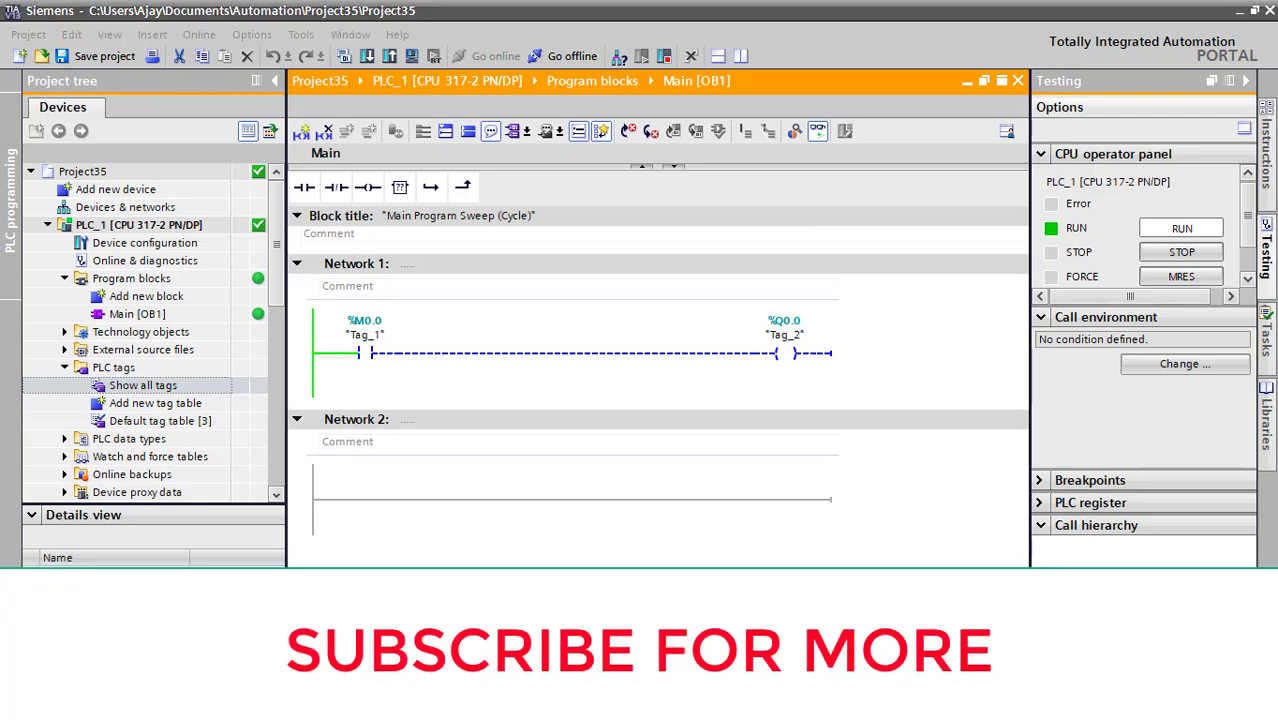
Launch iFIX 5.8 and run the System Configuration Utility from its startup dialog
{"action": "key", "text": "super"}
{"action": "type", "text": "ifix"}
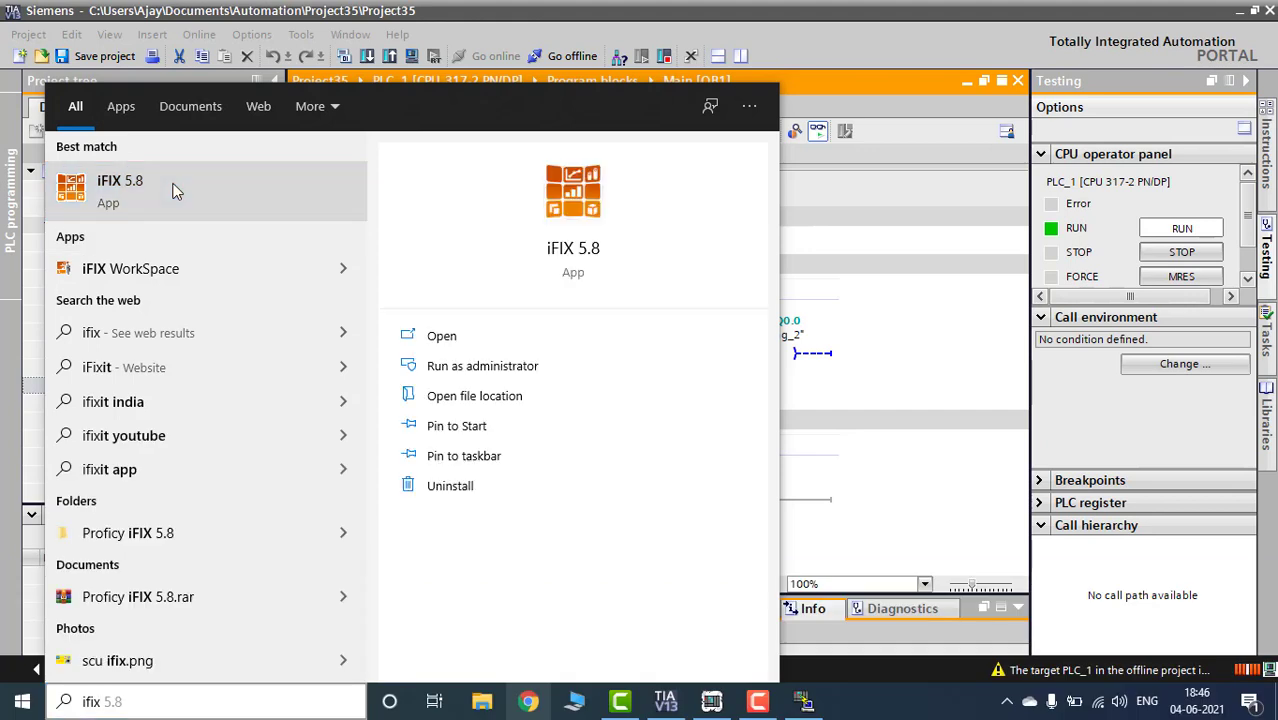
{"action": "left_click", "coordinate": [175, 191]}
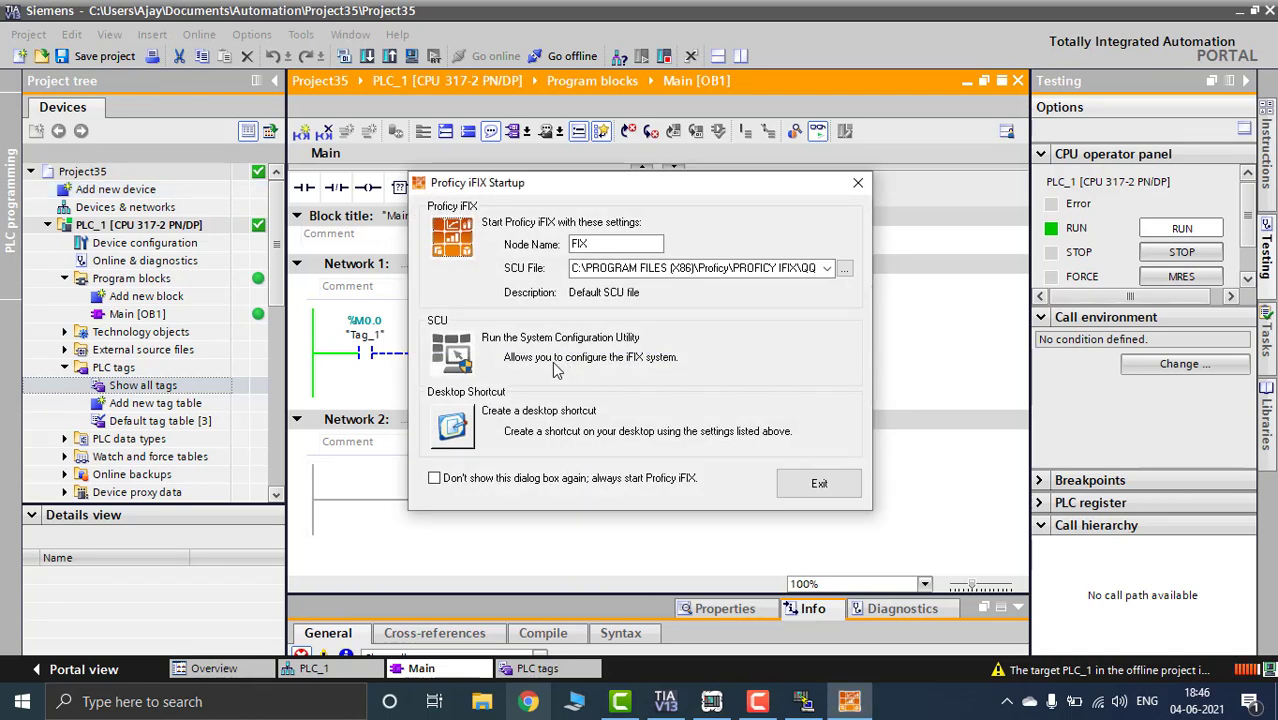
{"action": "left_click", "coordinate": [451, 354]}
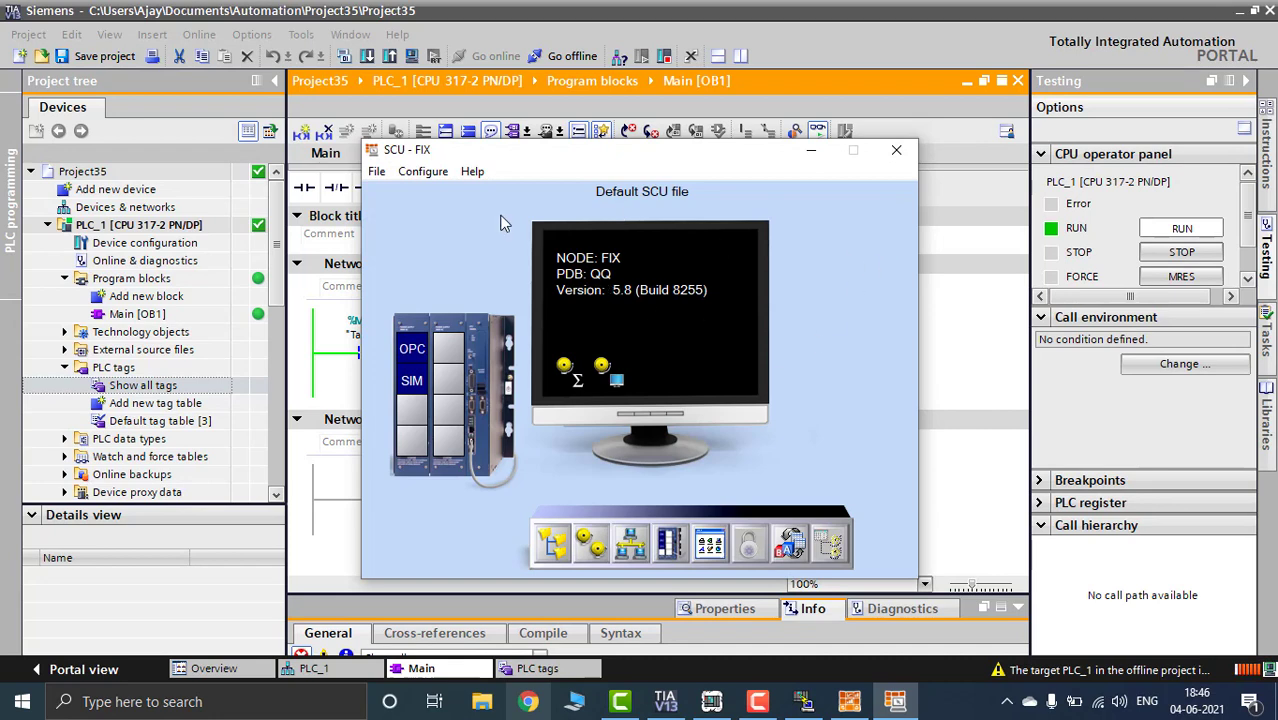
Create a new SCU file and enable SCADA support in its SCADA configuration
{"action": "left_click", "coordinate": [377, 172]}
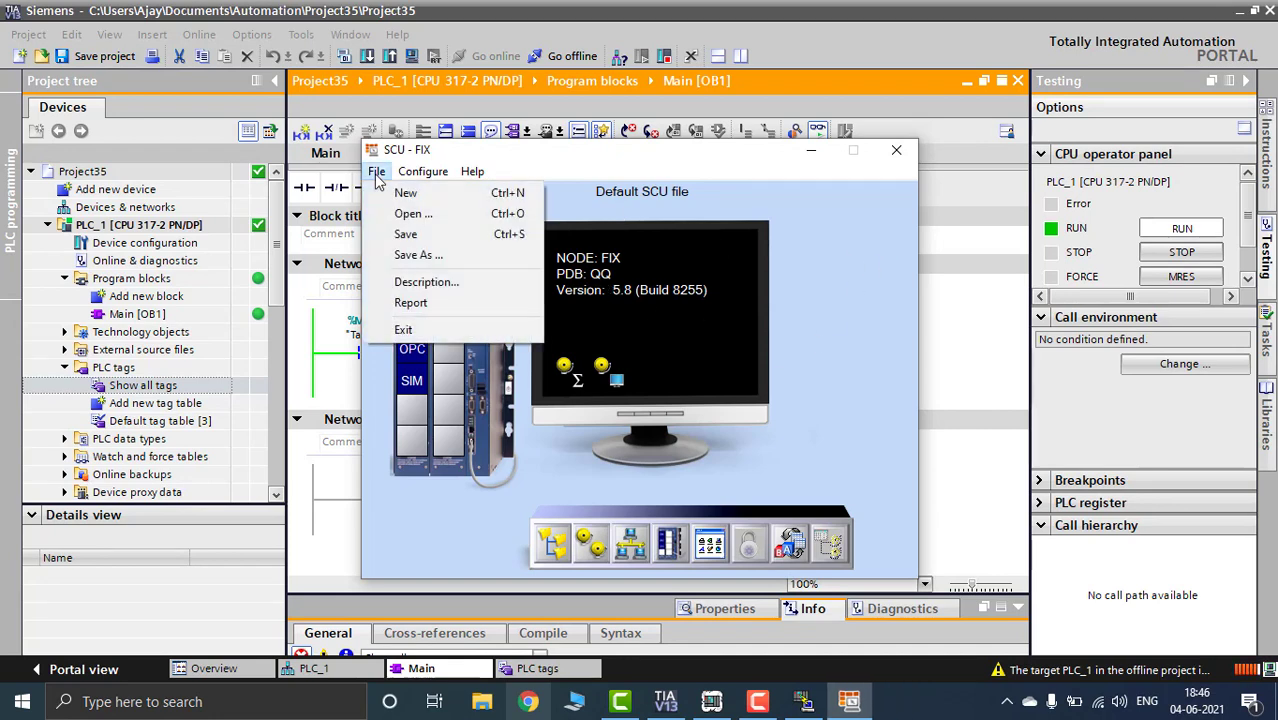
{"action": "left_click", "coordinate": [473, 198]}
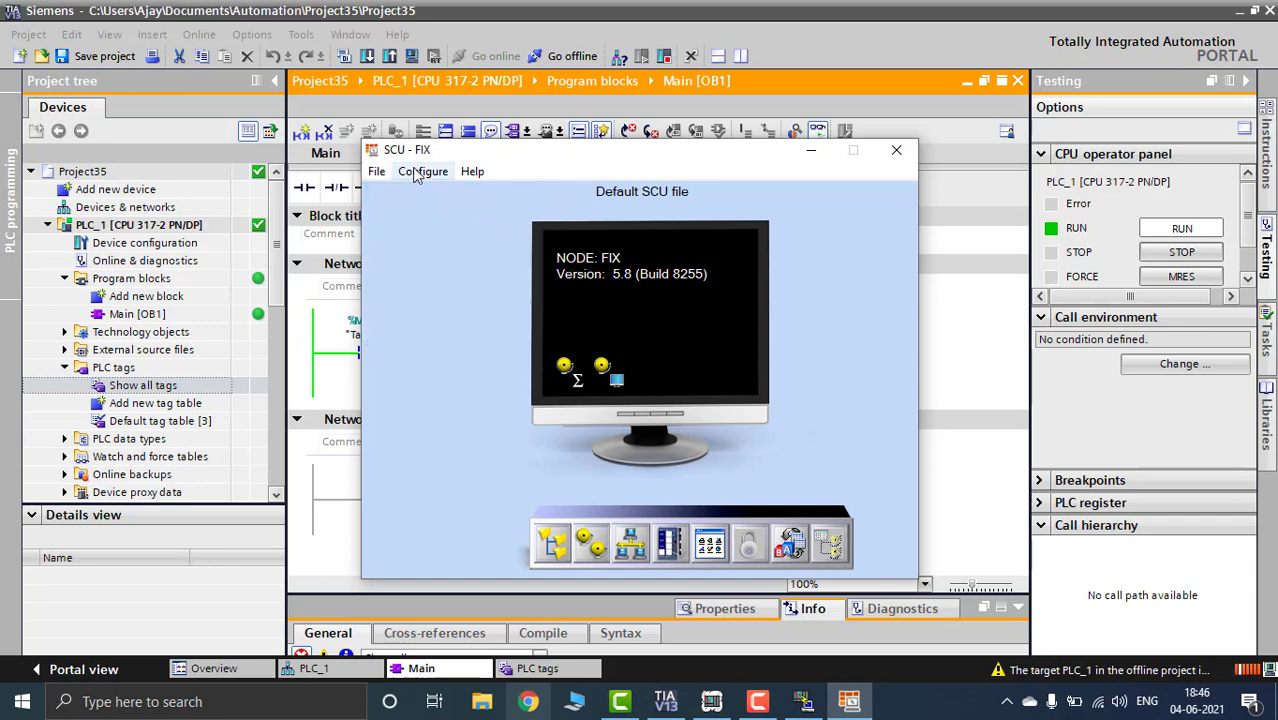
{"action": "left_click", "coordinate": [418, 173]}
{"action": "left_click", "coordinate": [503, 196]}
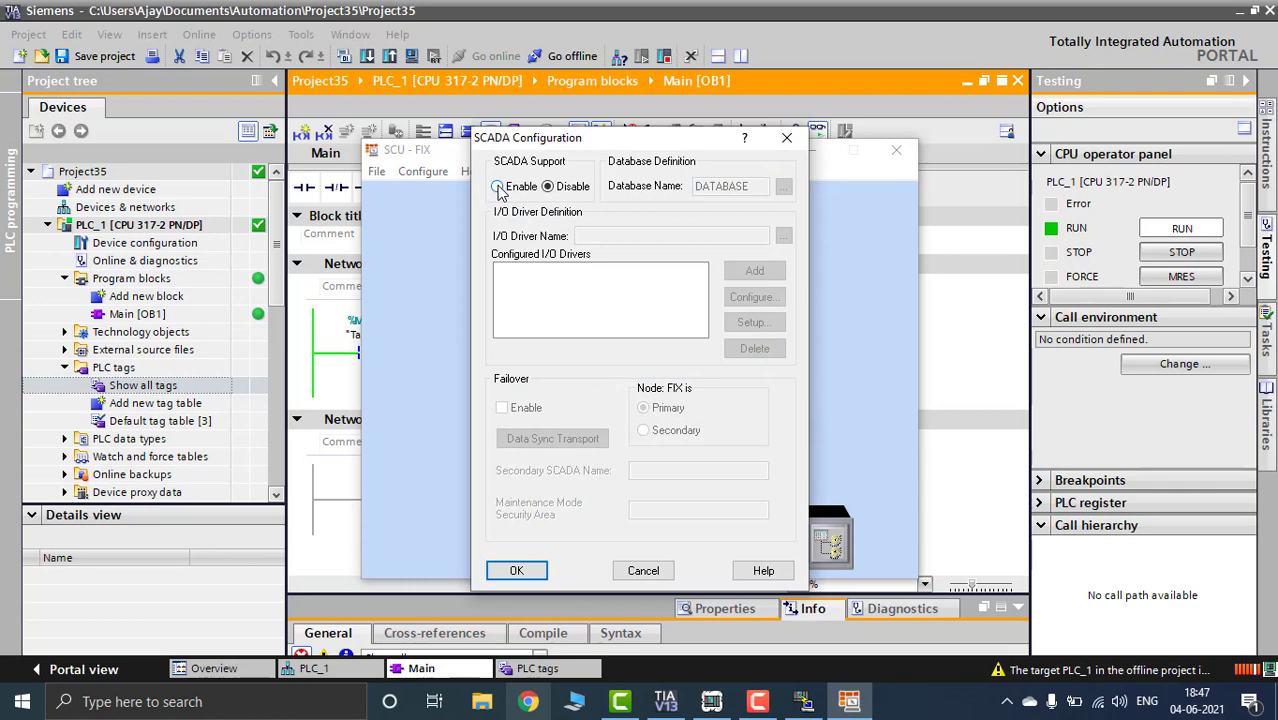
{"action": "left_click", "coordinate": [498, 186]}
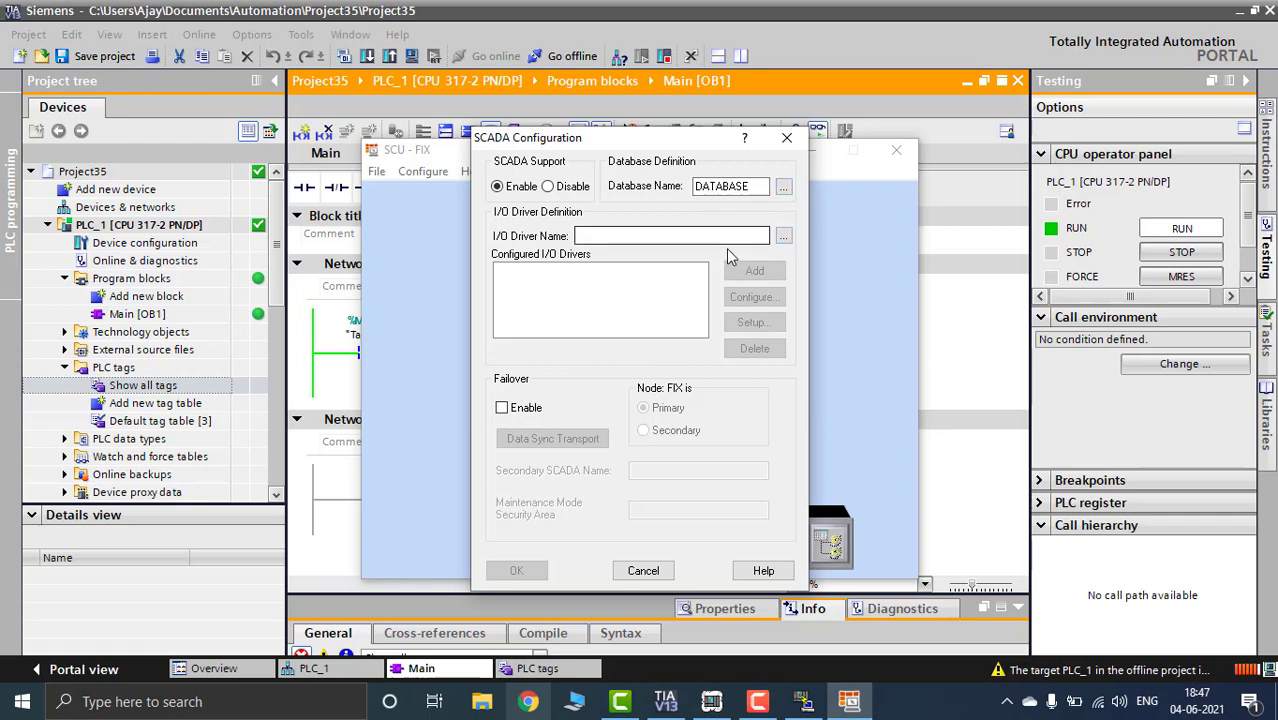
Add OPC Client v7.46a and the Simulation Driver as I/O drivers and accept the configuration with the database name DATABASE
{"action": "left_click", "coordinate": [784, 238]}
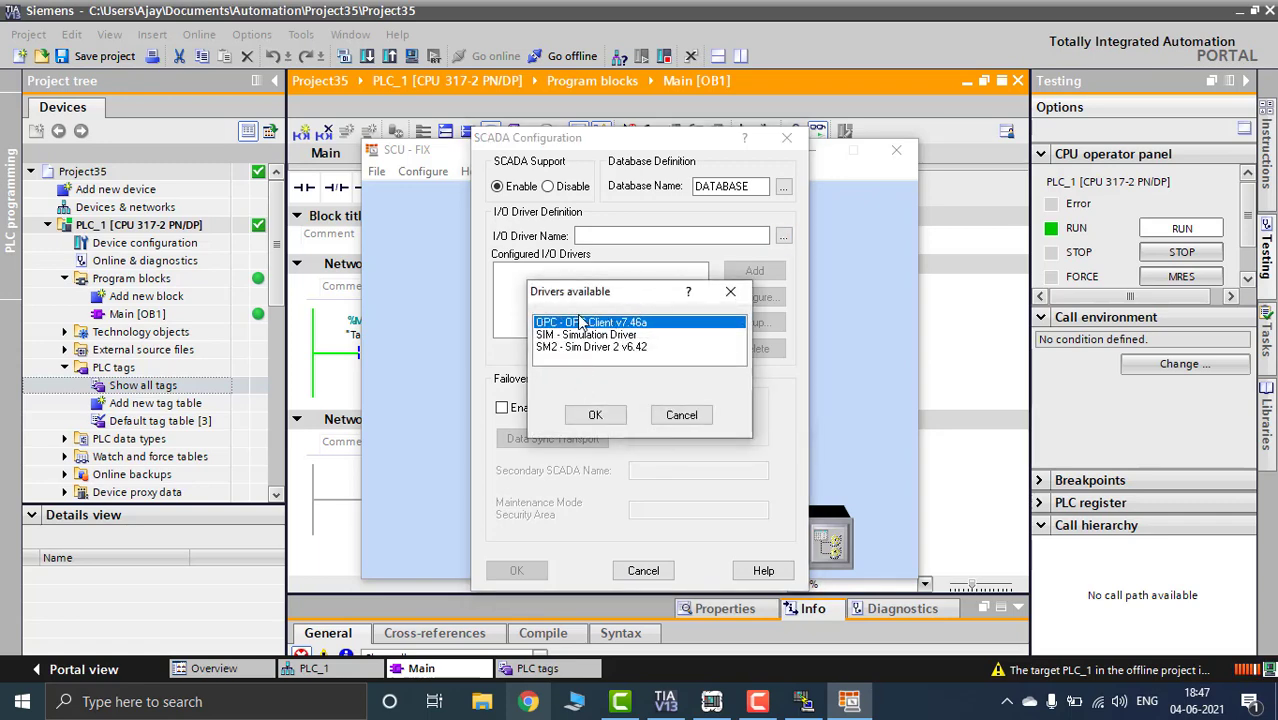
{"action": "left_click", "coordinate": [595, 415]}
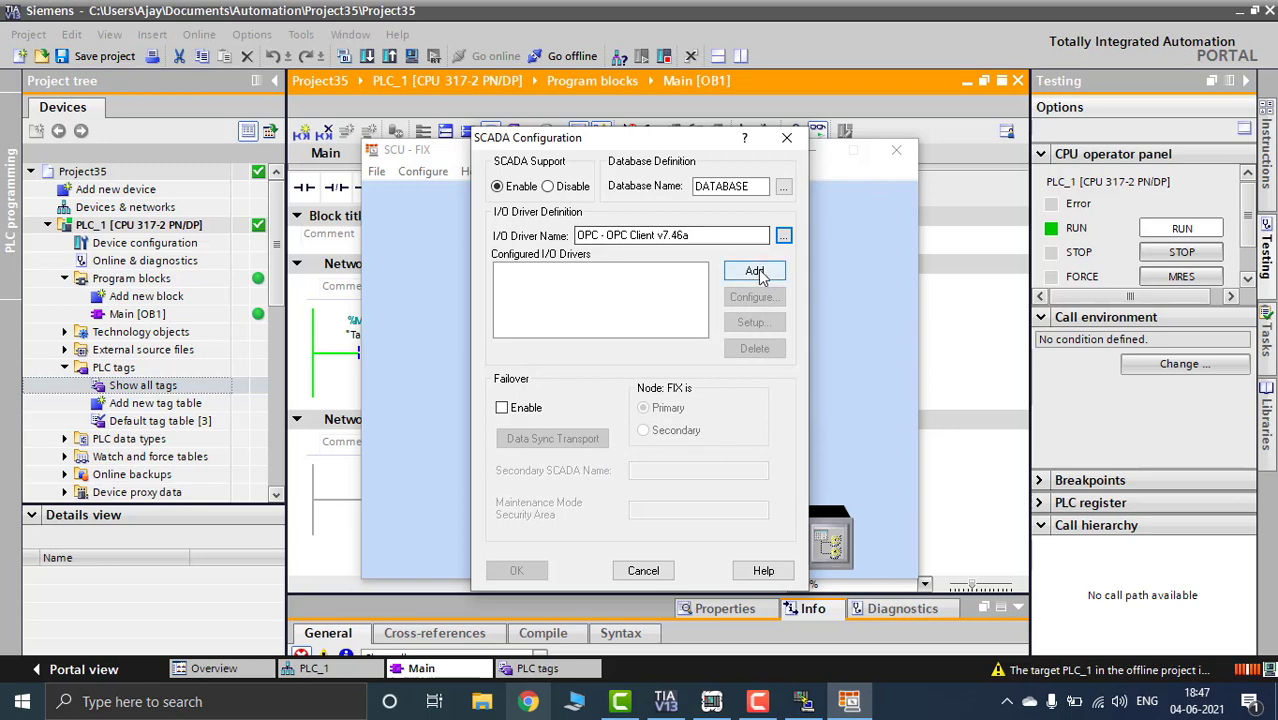
{"action": "left_click", "coordinate": [756, 272]}
{"action": "left_click", "coordinate": [784, 236]}
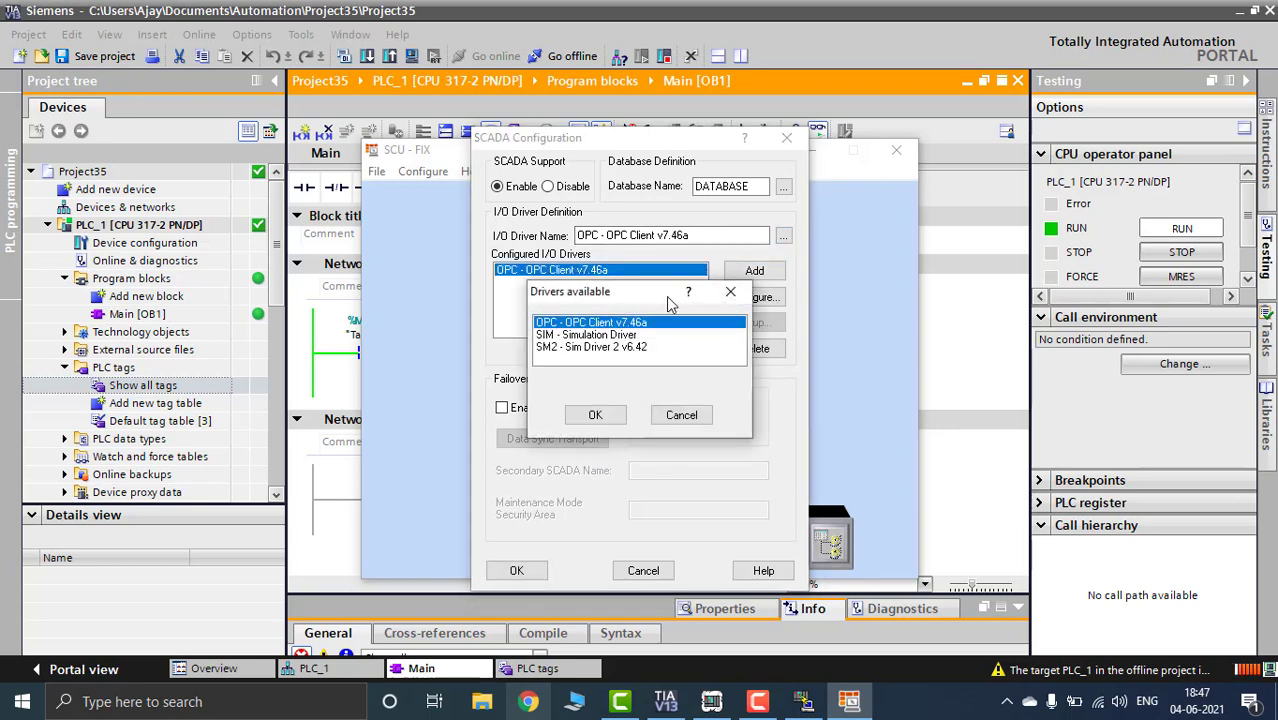
{"action": "left_click", "coordinate": [590, 335]}
{"action": "left_click", "coordinate": [595, 415]}
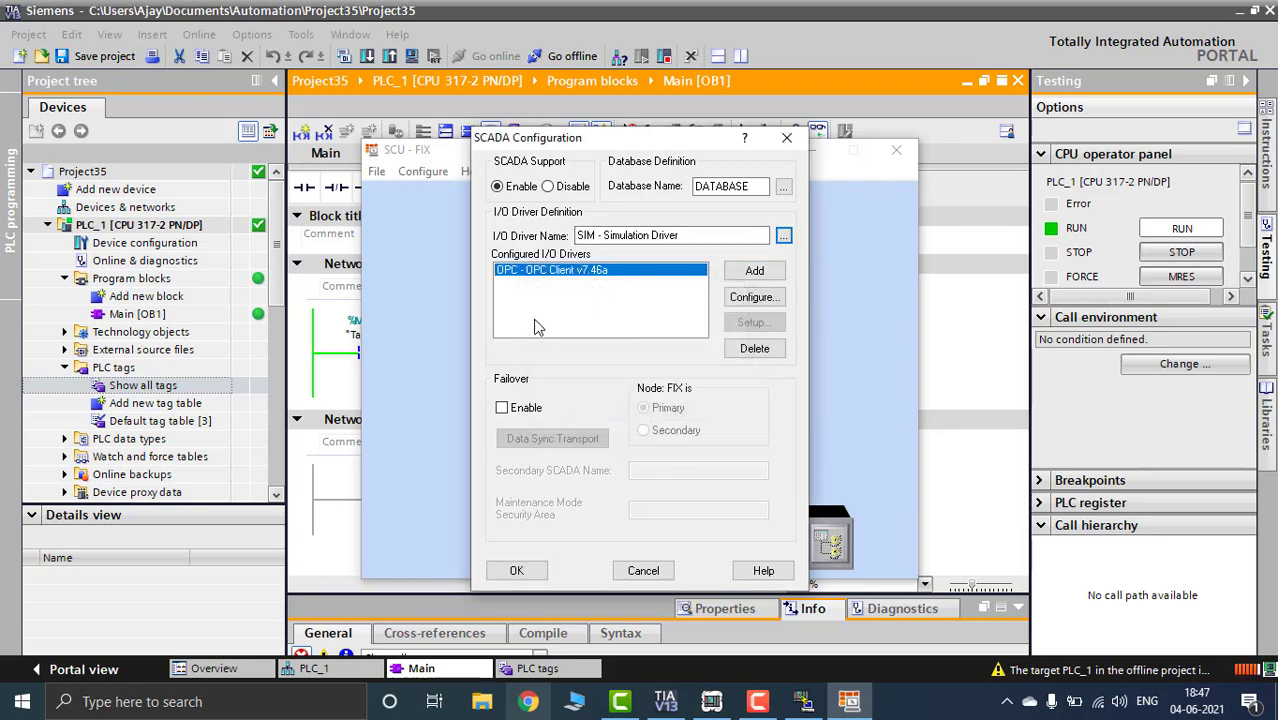
{"action": "left_click", "coordinate": [768, 276]}
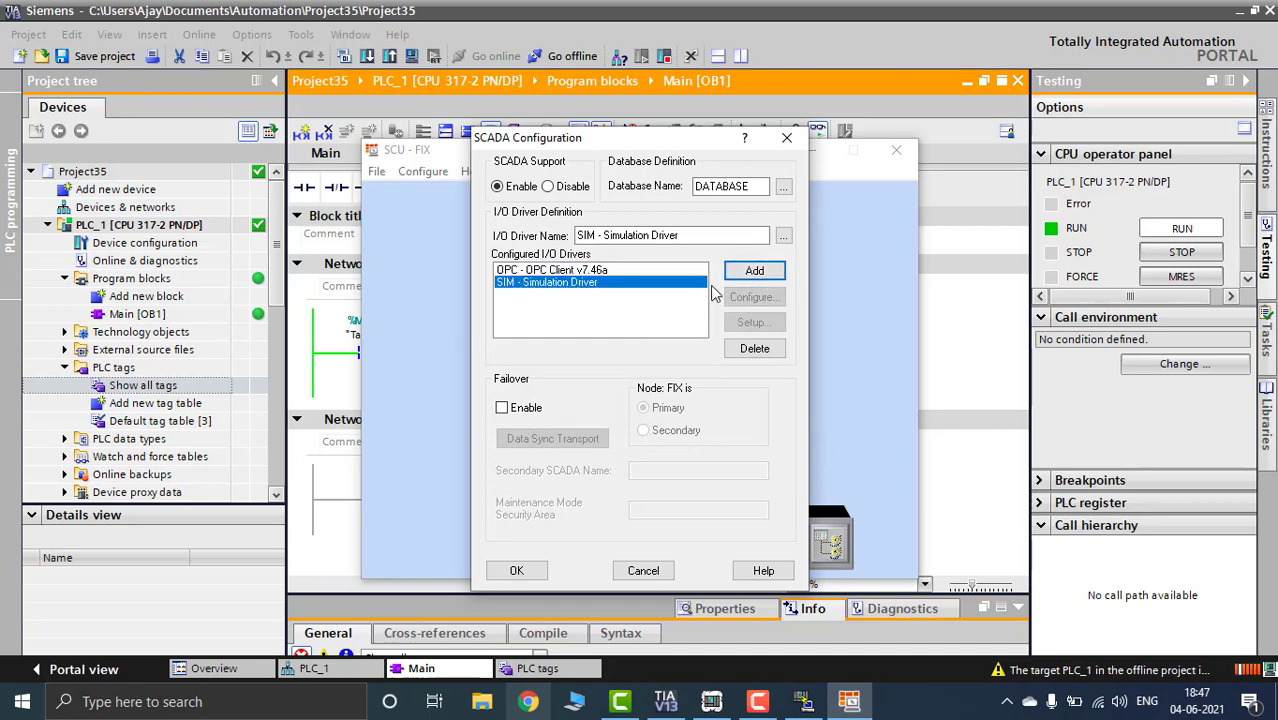
{"action": "left_click", "coordinate": [516, 570]}
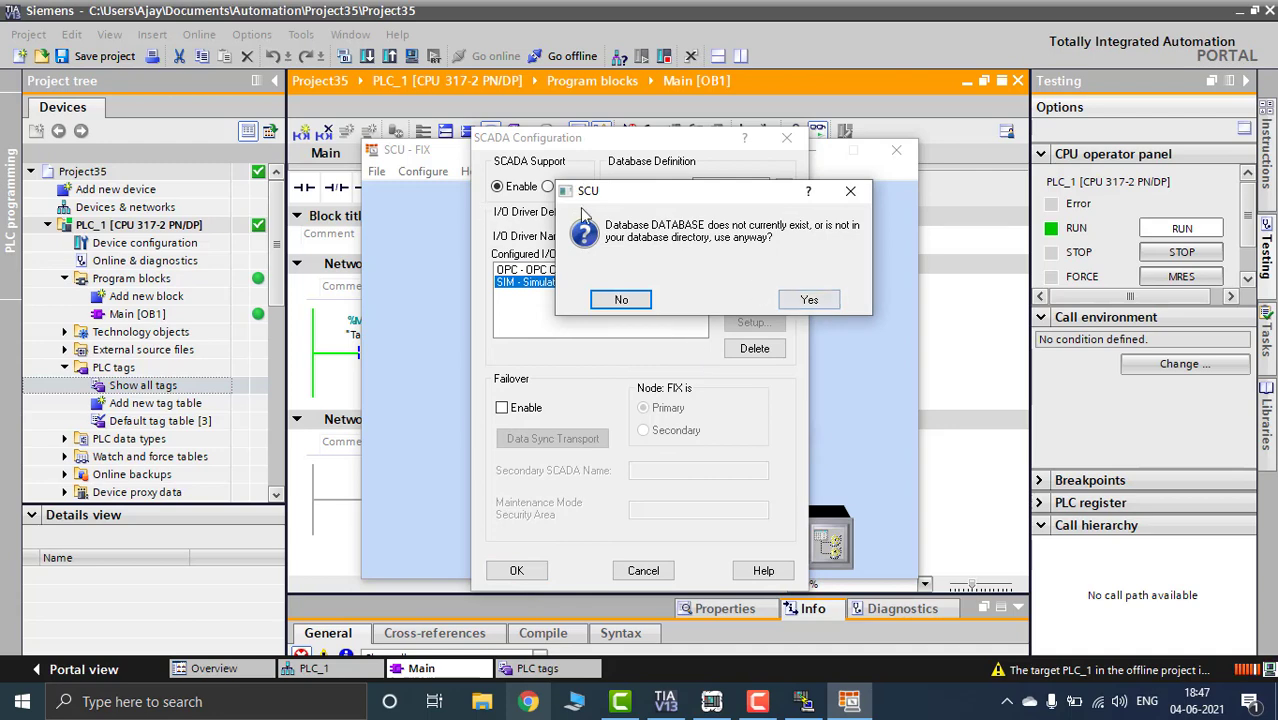
{"action": "left_click", "coordinate": [811, 300]}
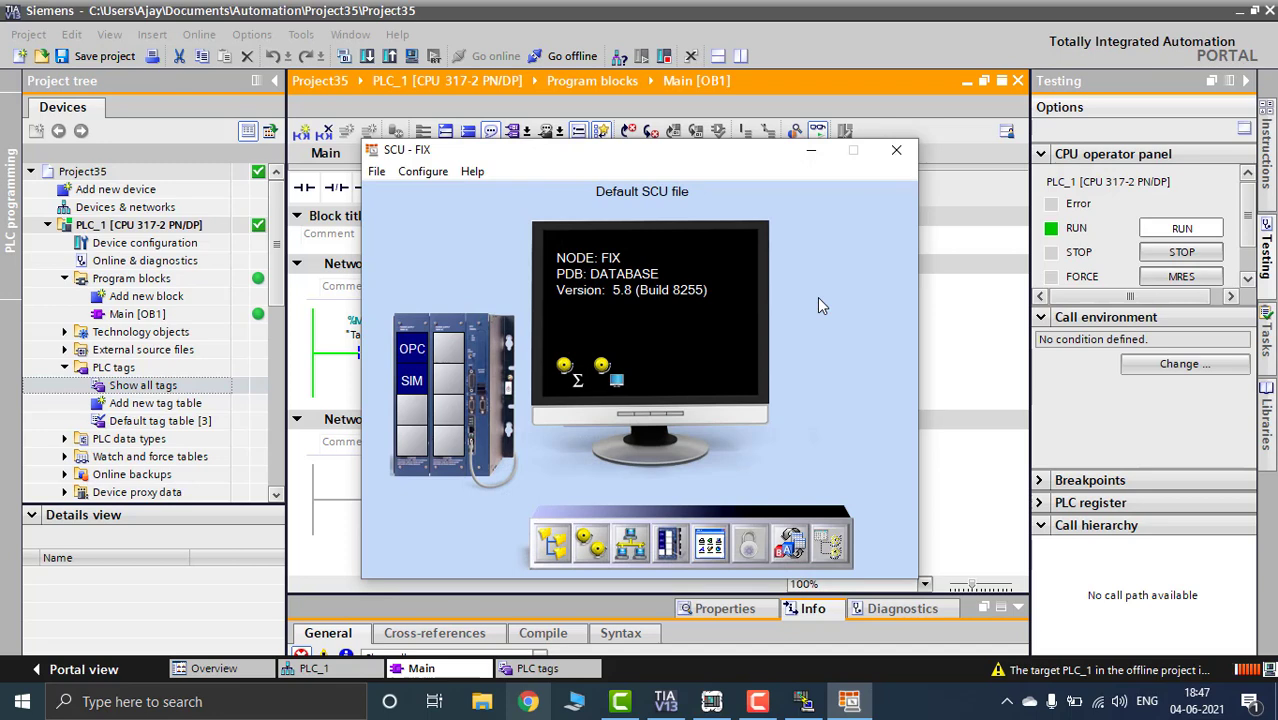
Change the project path to C:\PROGRAM FILES (X86)\PROFICY\PROFICY IFIX\ASK and generate the iFIX default files in the new project
{"action": "left_click", "coordinate": [423, 172]}
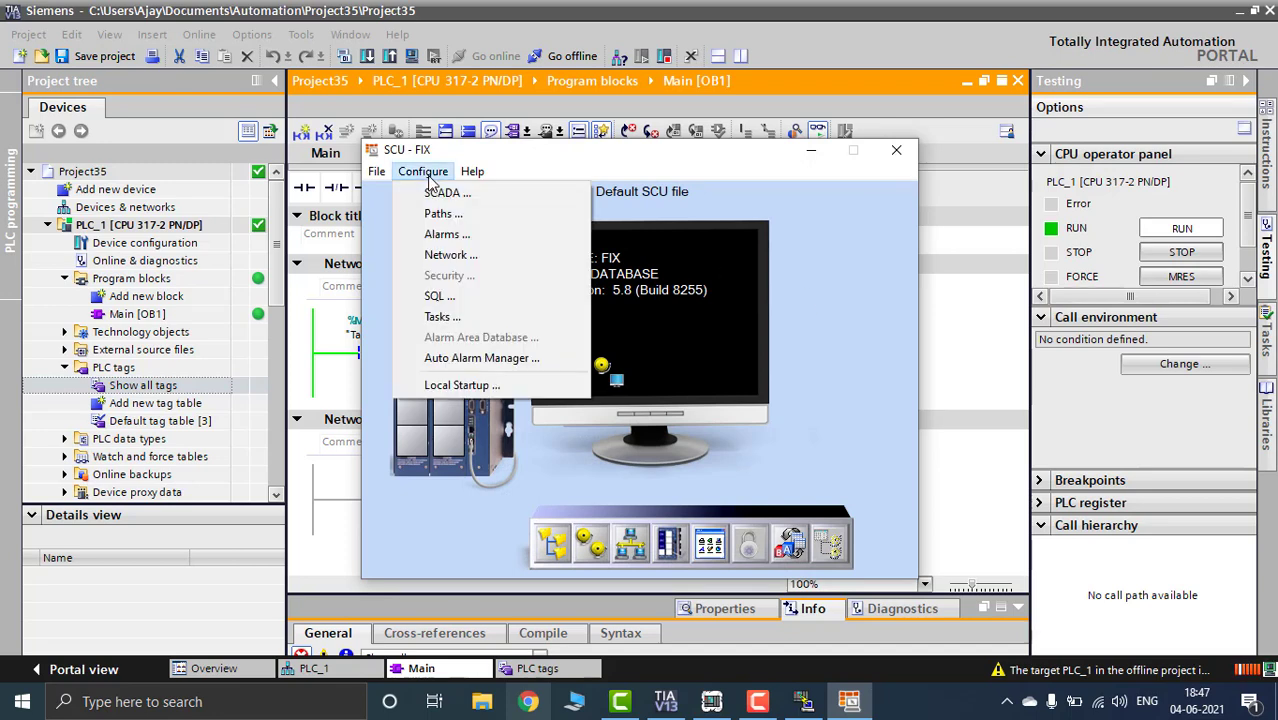
{"action": "left_click", "coordinate": [477, 214]}
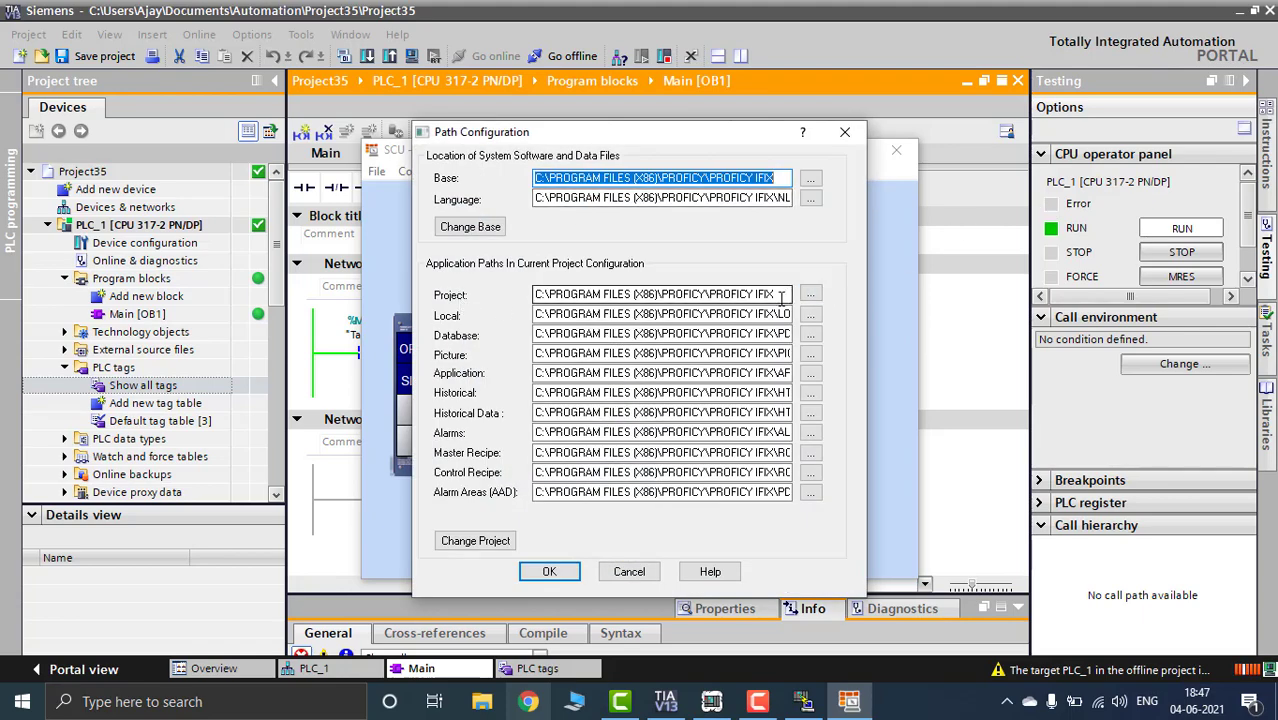
{"action": "left_click", "coordinate": [783, 296]}
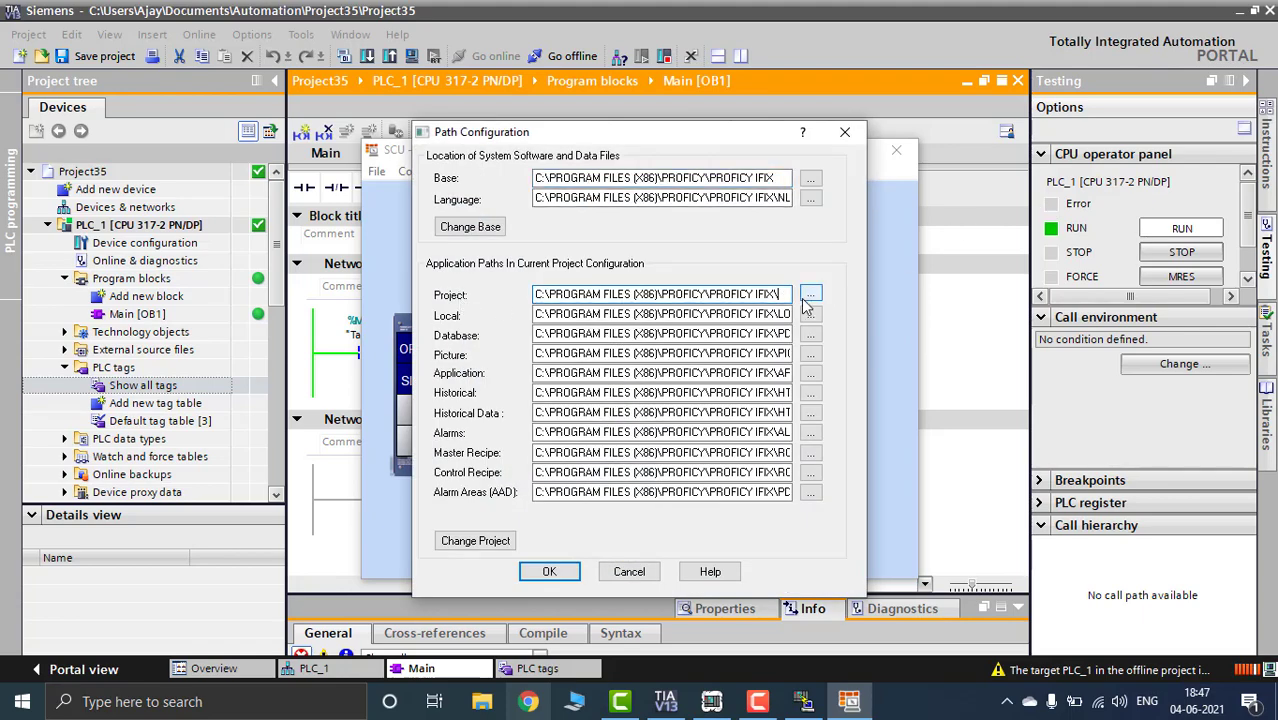
{"action": "type", "text": "\\AS"}
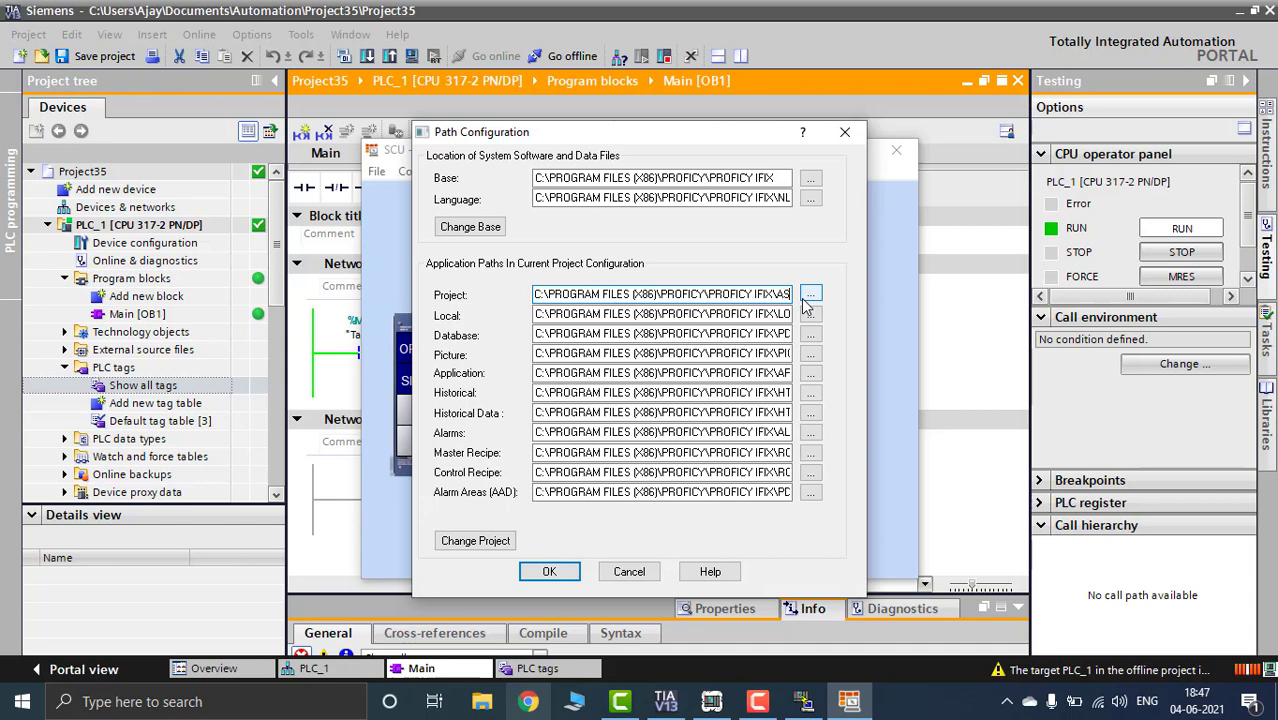
{"action": "type", "text": "K"}
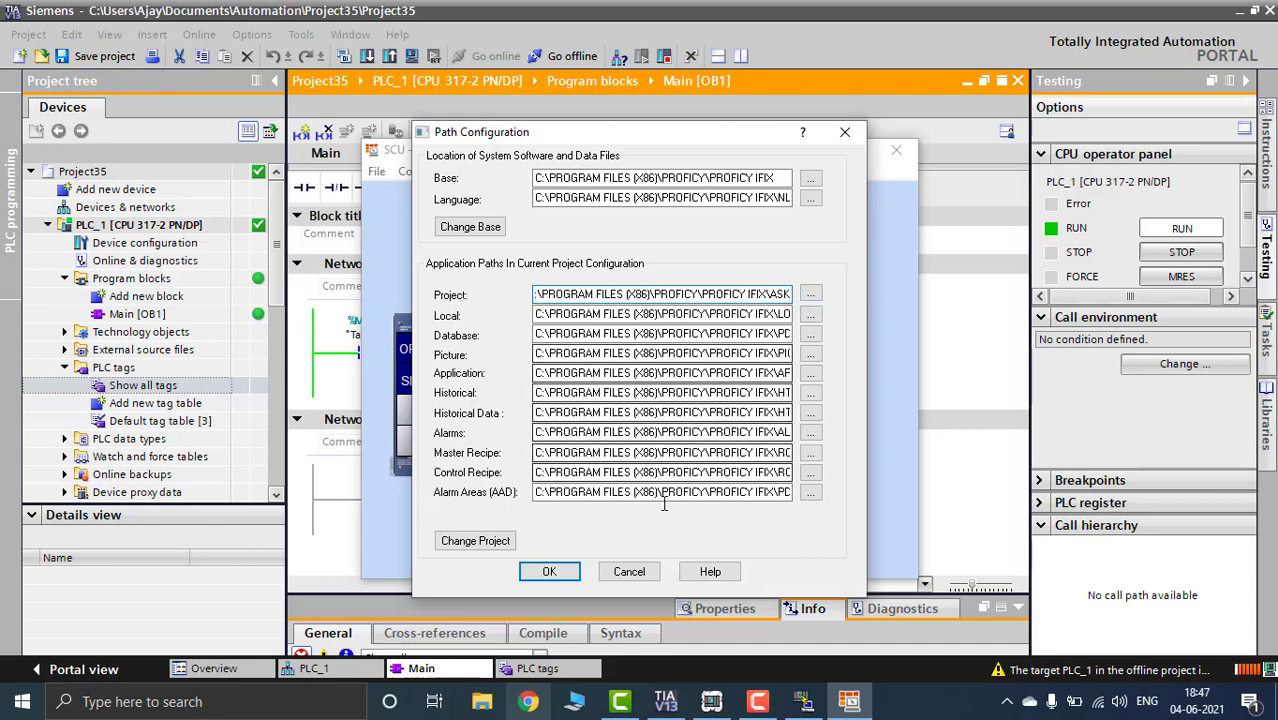
{"action": "left_click", "coordinate": [477, 545]}
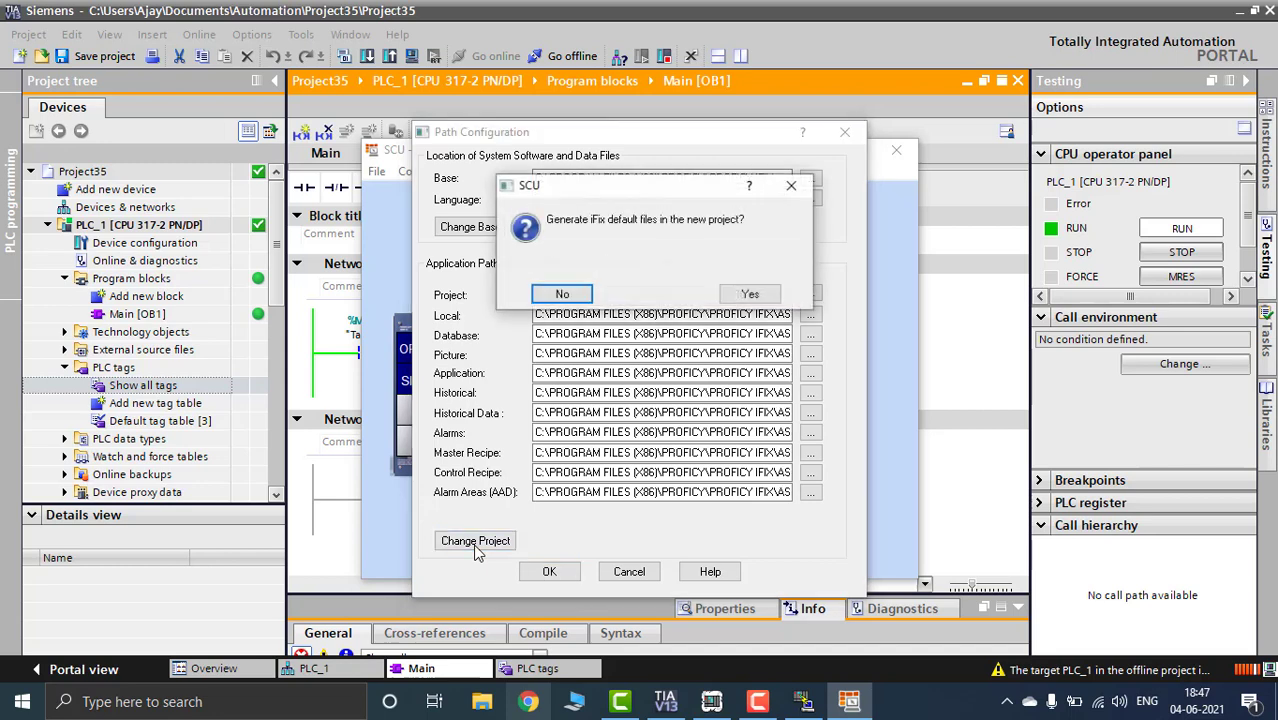
{"action": "left_click", "coordinate": [777, 296]}
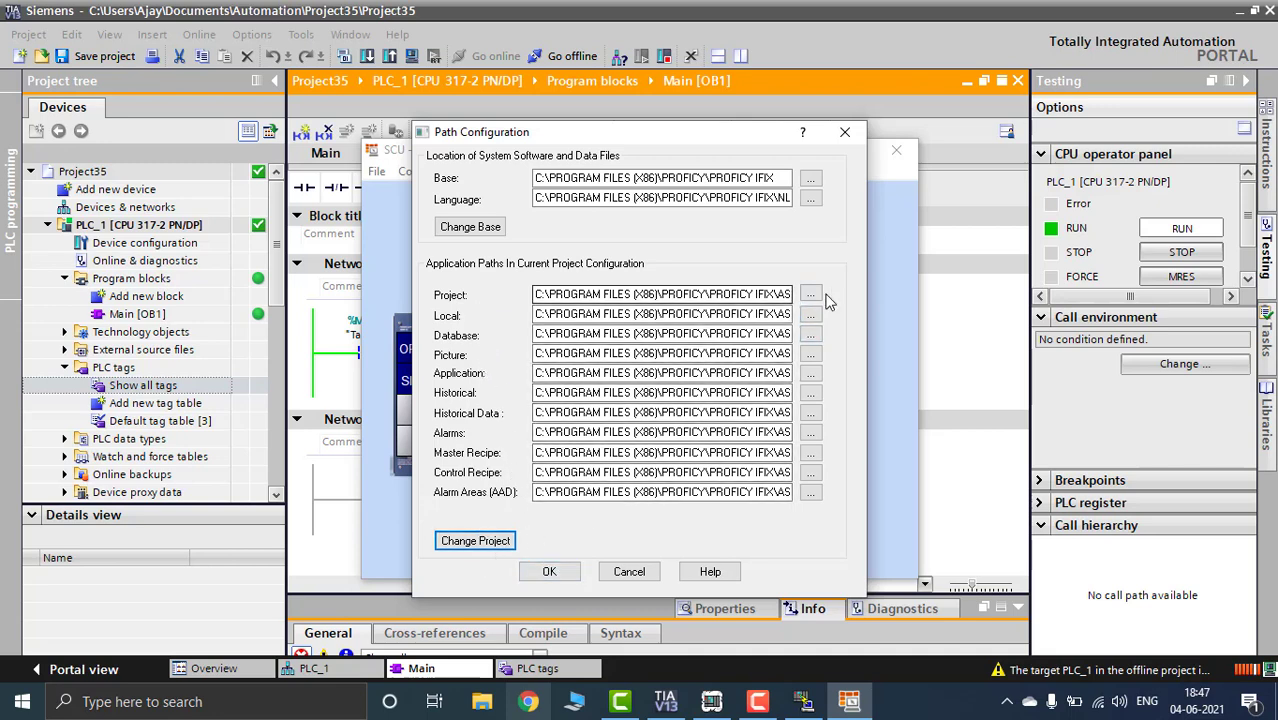
Accept the path configuration and create all of the missing project paths
{"action": "left_click", "coordinate": [551, 572]}
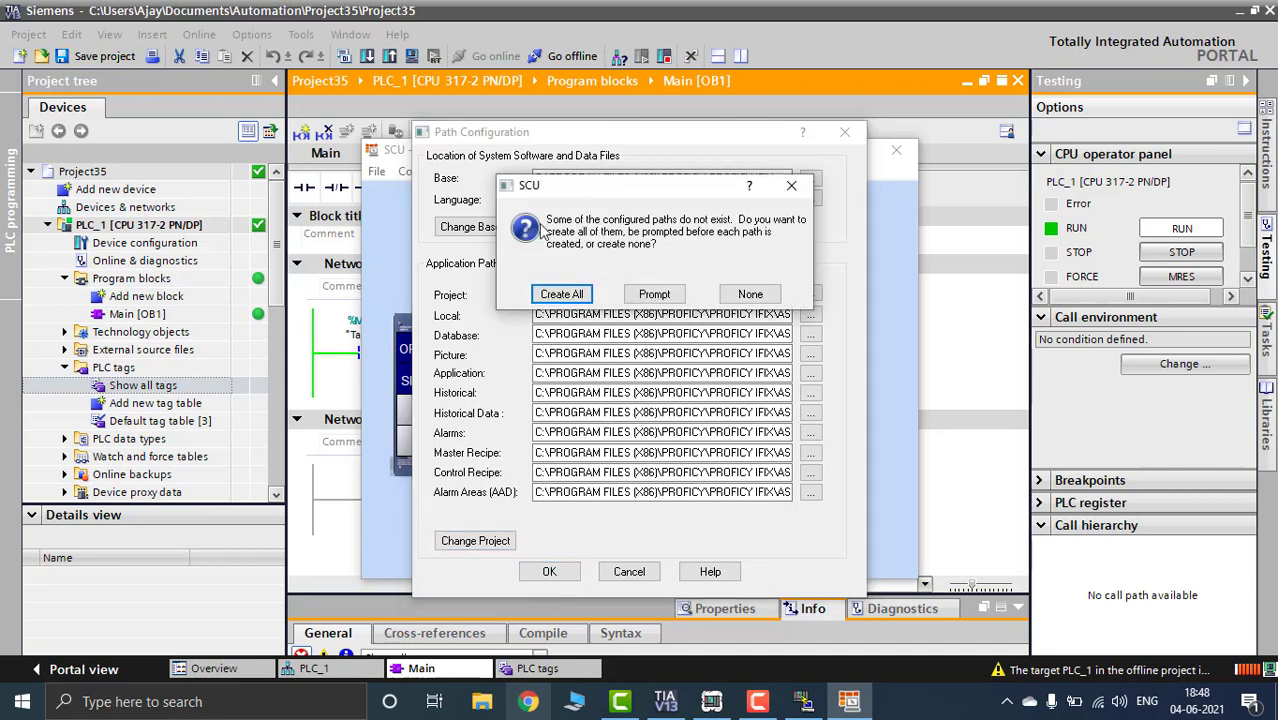
{"action": "left_click", "coordinate": [585, 303]}
{"action": "left_click", "coordinate": [584, 300]}
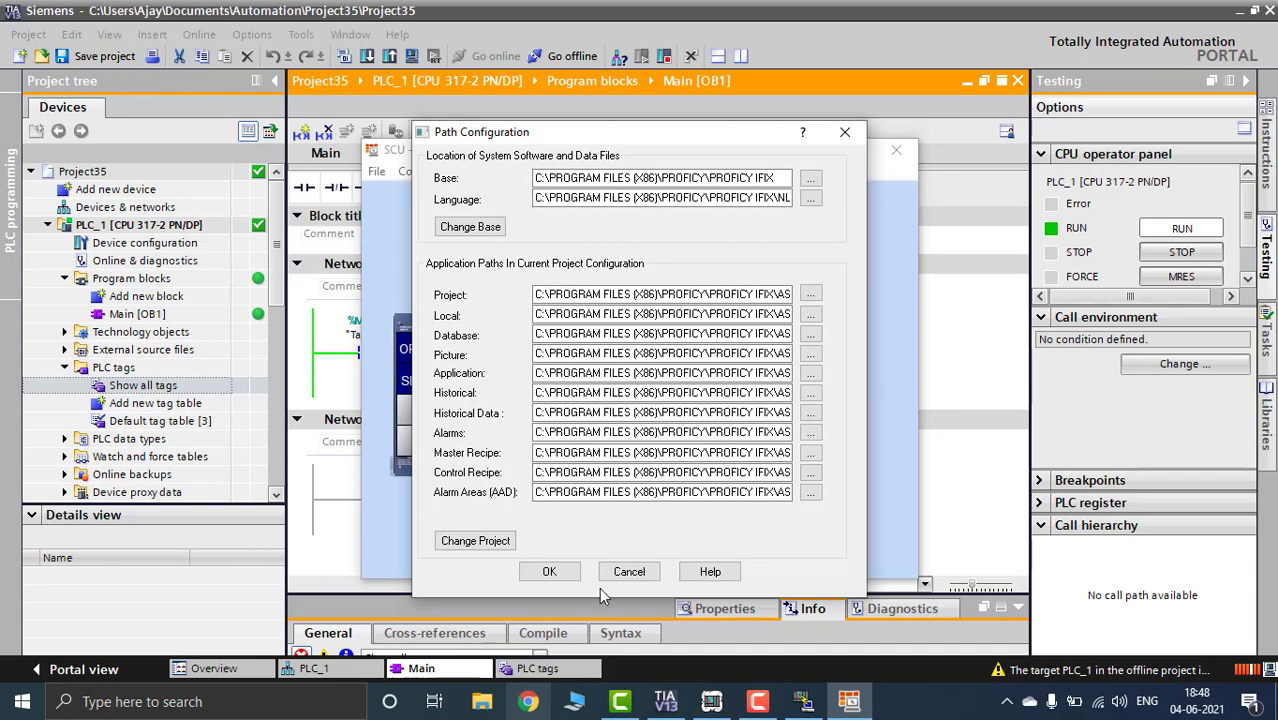
{"action": "left_click", "coordinate": [550, 572]}
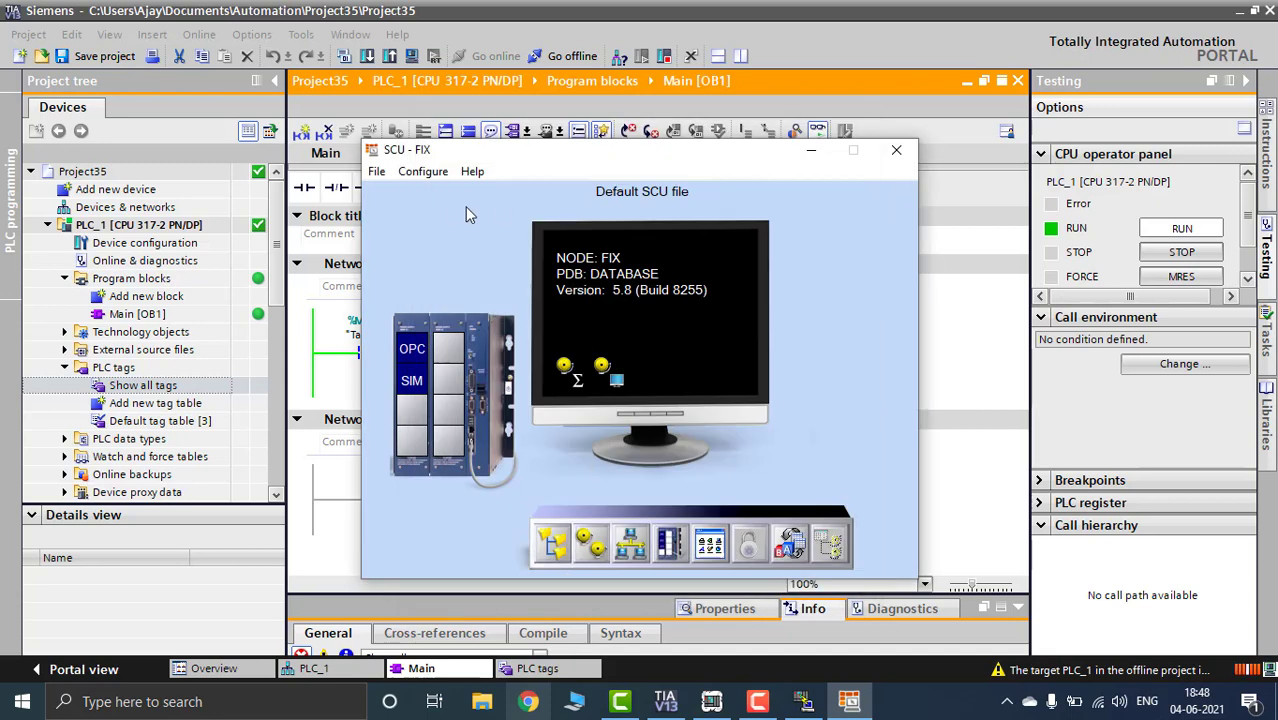
Add WorkSpace.exe from the Proficy iFIX folder to the configured startup tasks in Background mode
{"action": "left_click", "coordinate": [421, 170]}
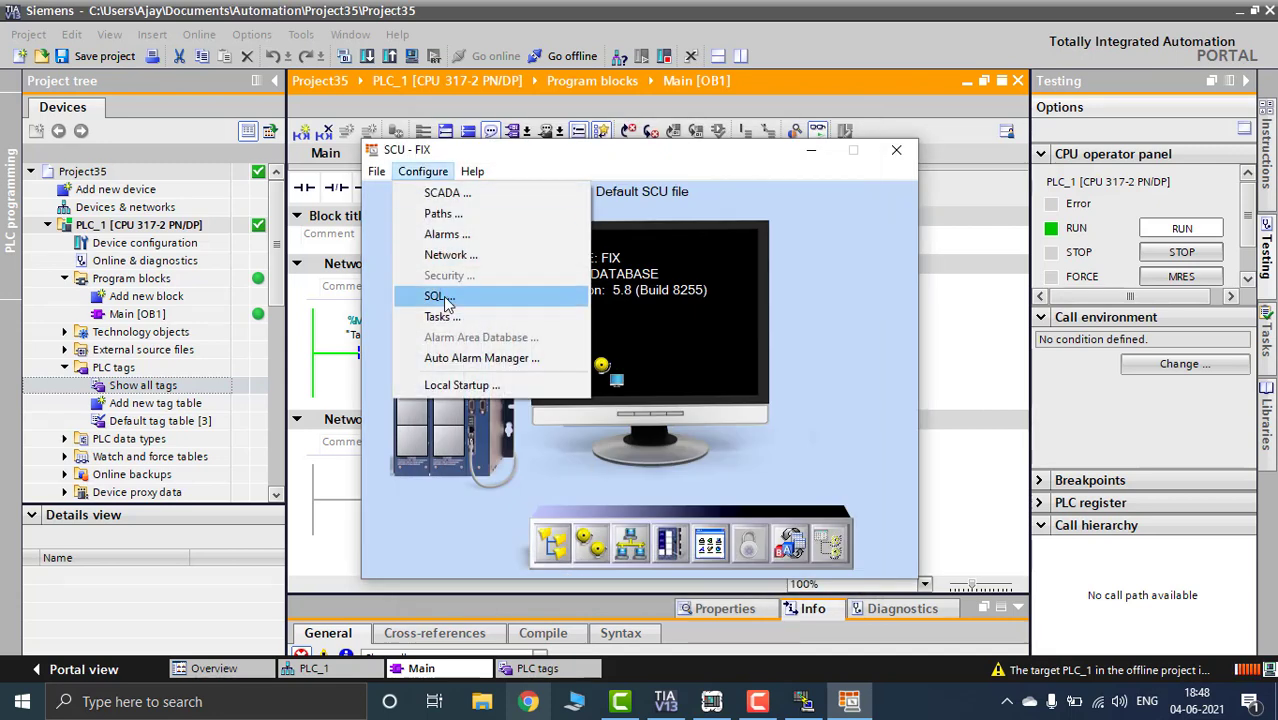
{"action": "left_click", "coordinate": [540, 323]}
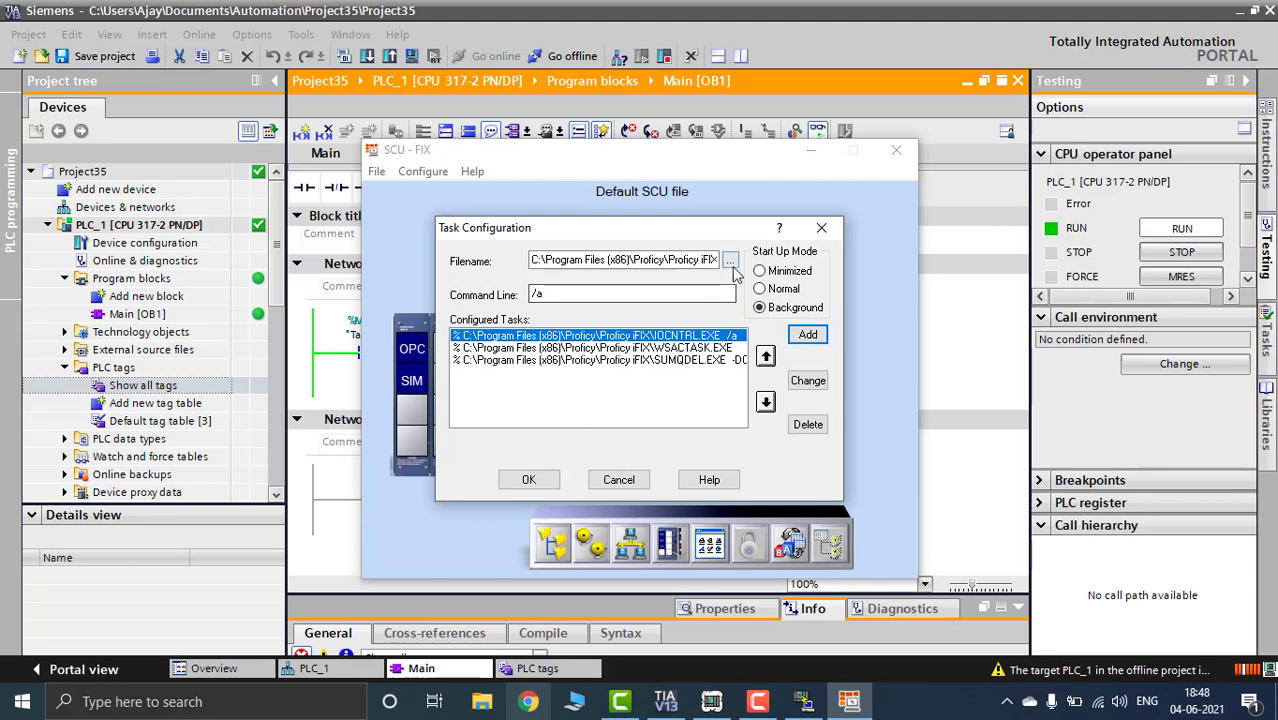
{"action": "left_click", "coordinate": [731, 262]}
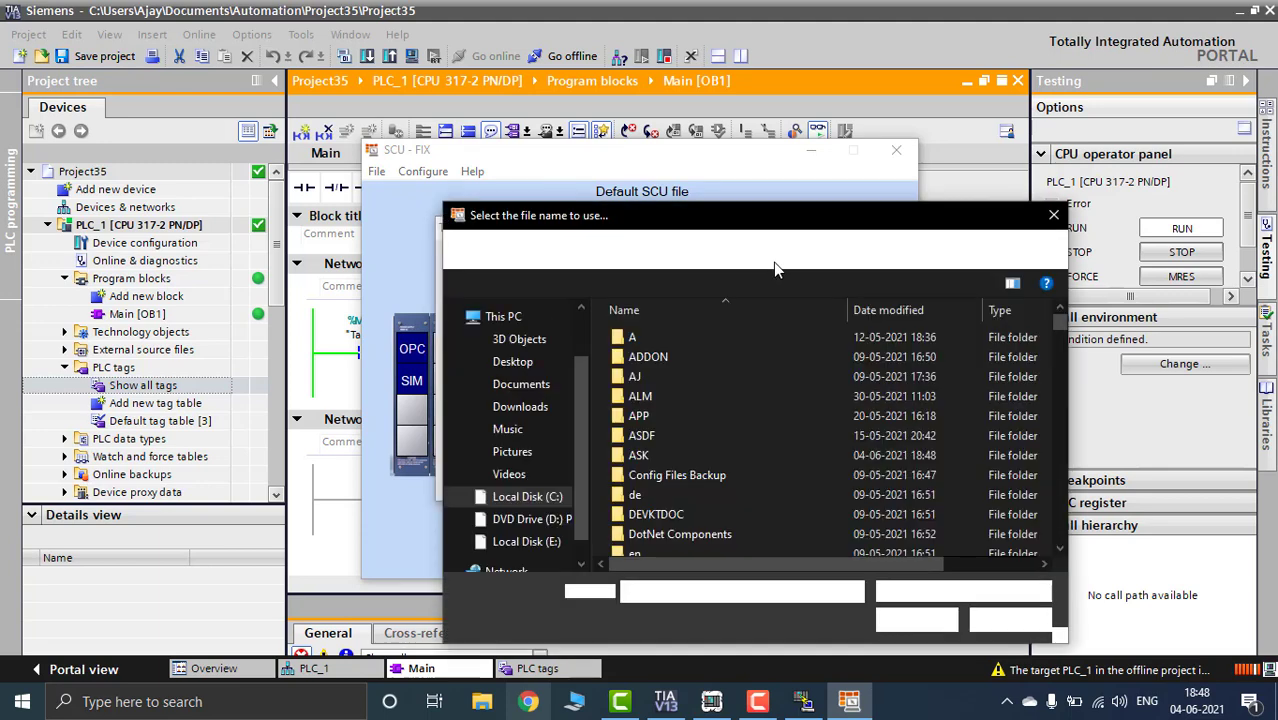
{"action": "left_click", "coordinate": [984, 250]}
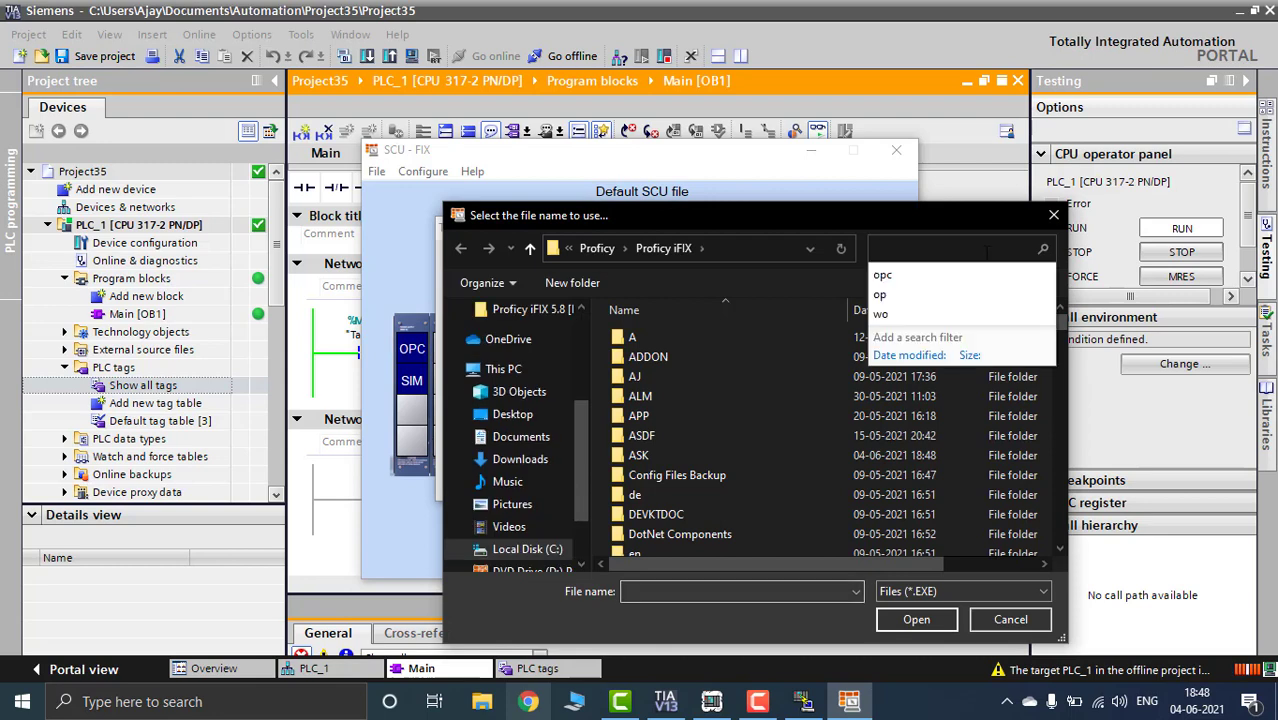
{"action": "type", "text": "wo"}
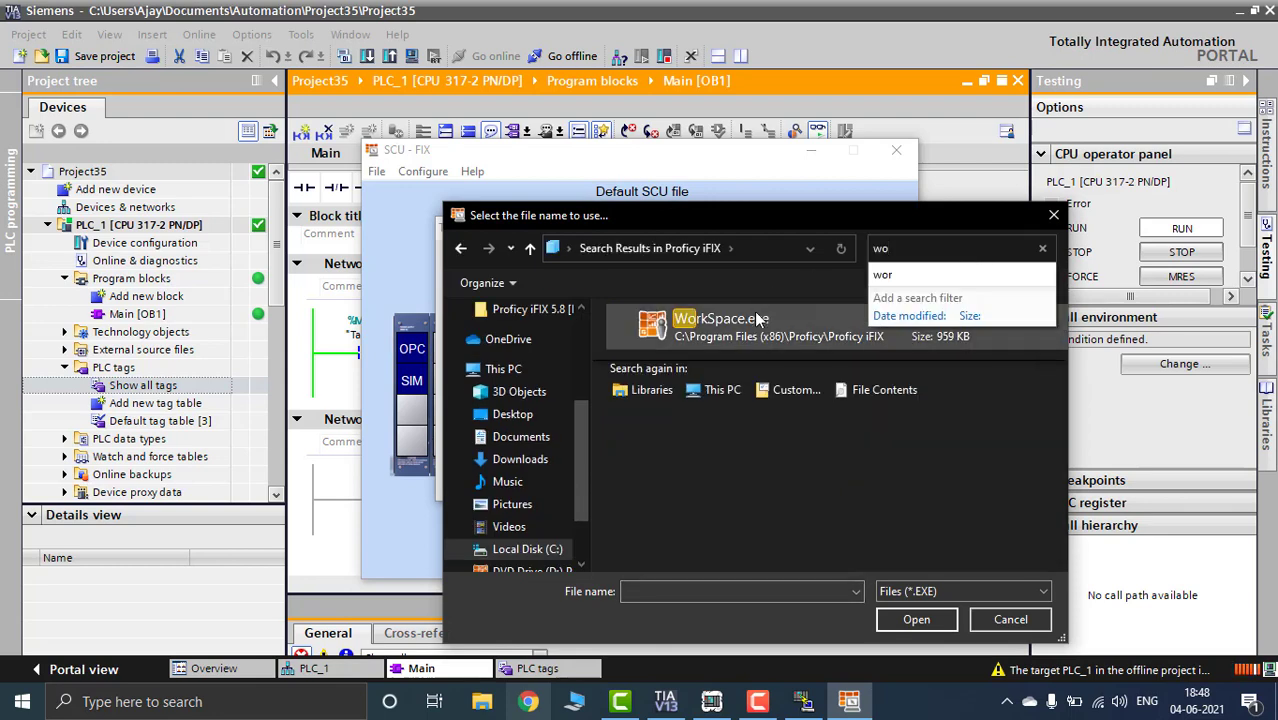
{"action": "left_click", "coordinate": [759, 326]}
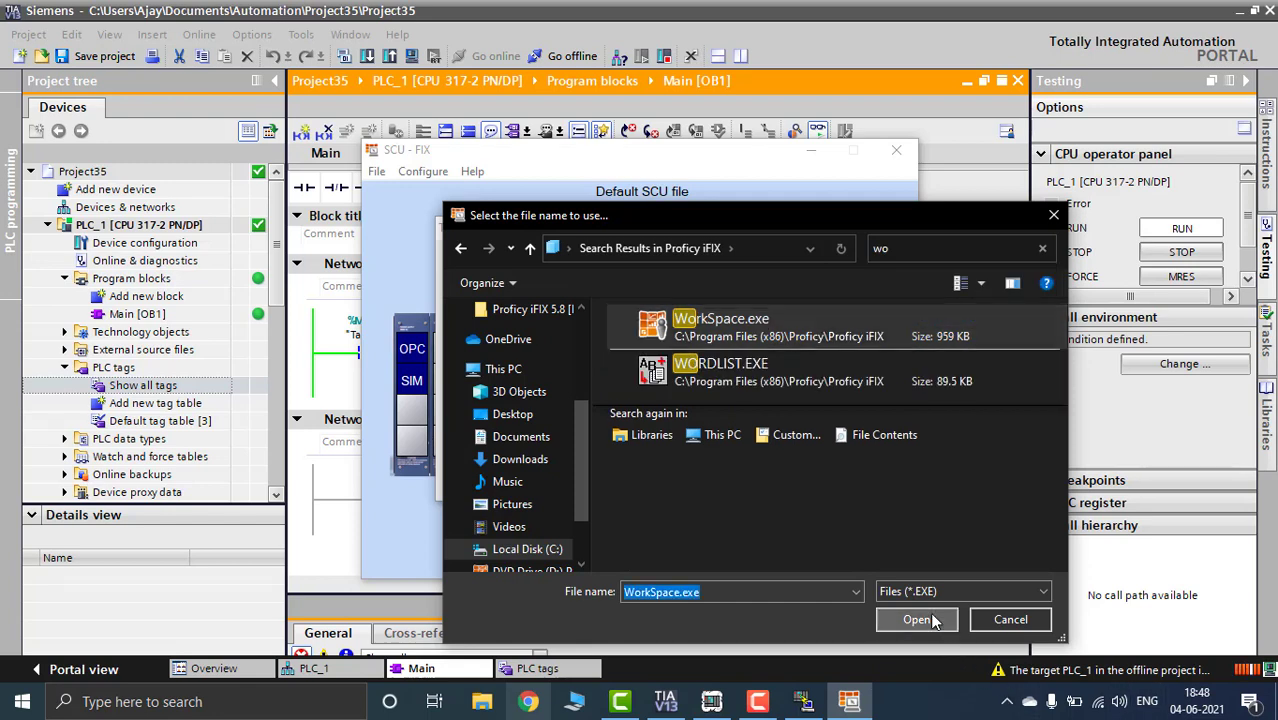
{"action": "left_click", "coordinate": [916, 619]}
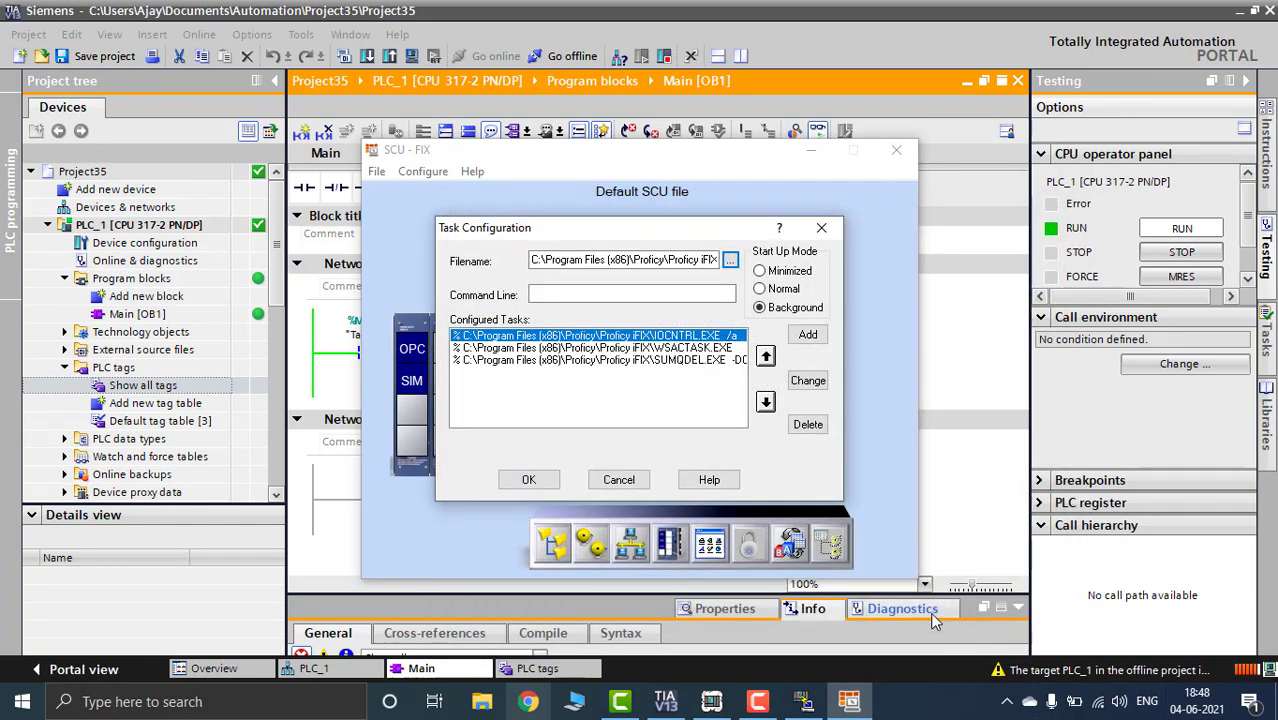
{"action": "left_click", "coordinate": [807, 335]}
Add OPCDidw.exe from the Proficy iFIX folder as another Background startup task
{"action": "left_click", "coordinate": [733, 261]}
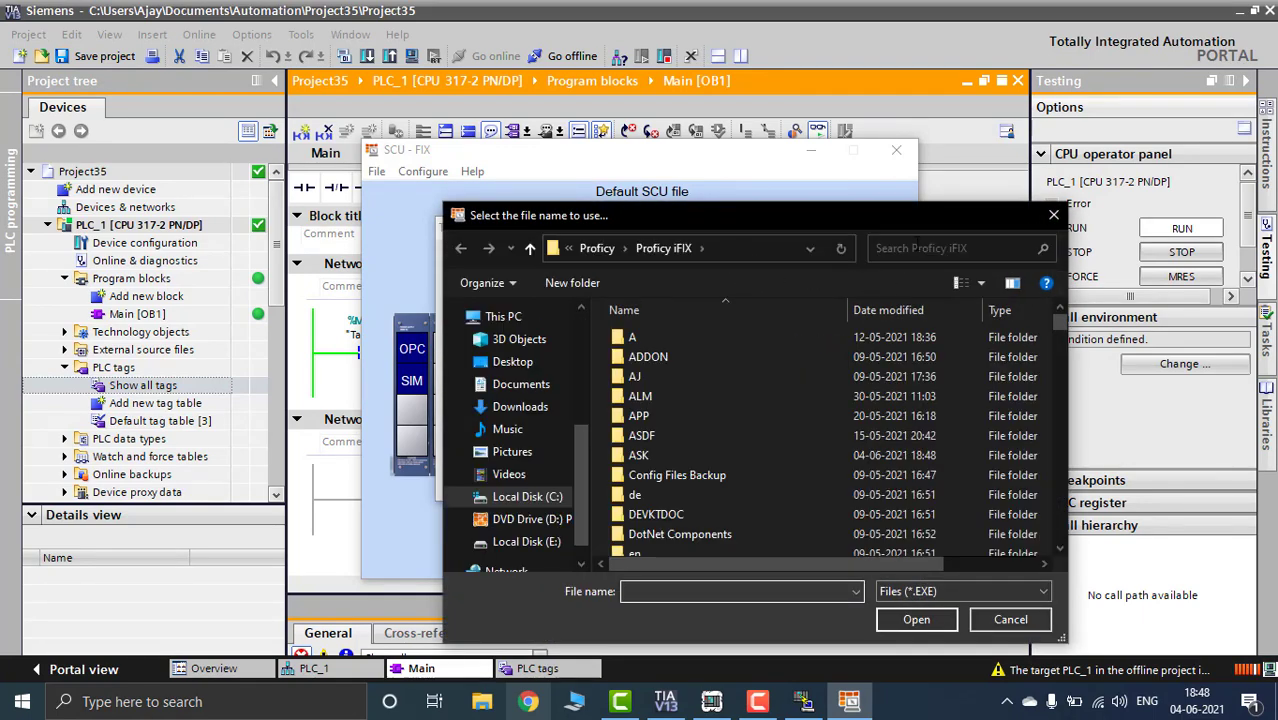
{"action": "left_click", "coordinate": [916, 248]}
{"action": "type", "text": "opc"}
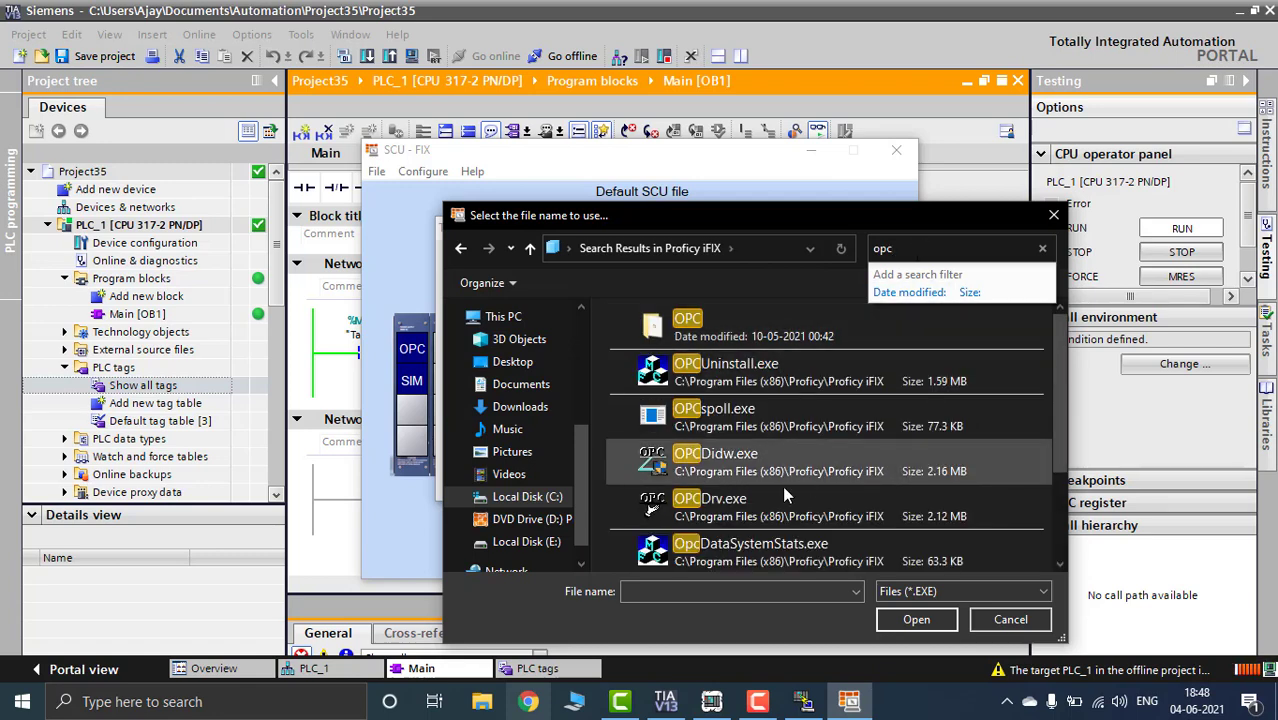
{"action": "left_click", "coordinate": [771, 472]}
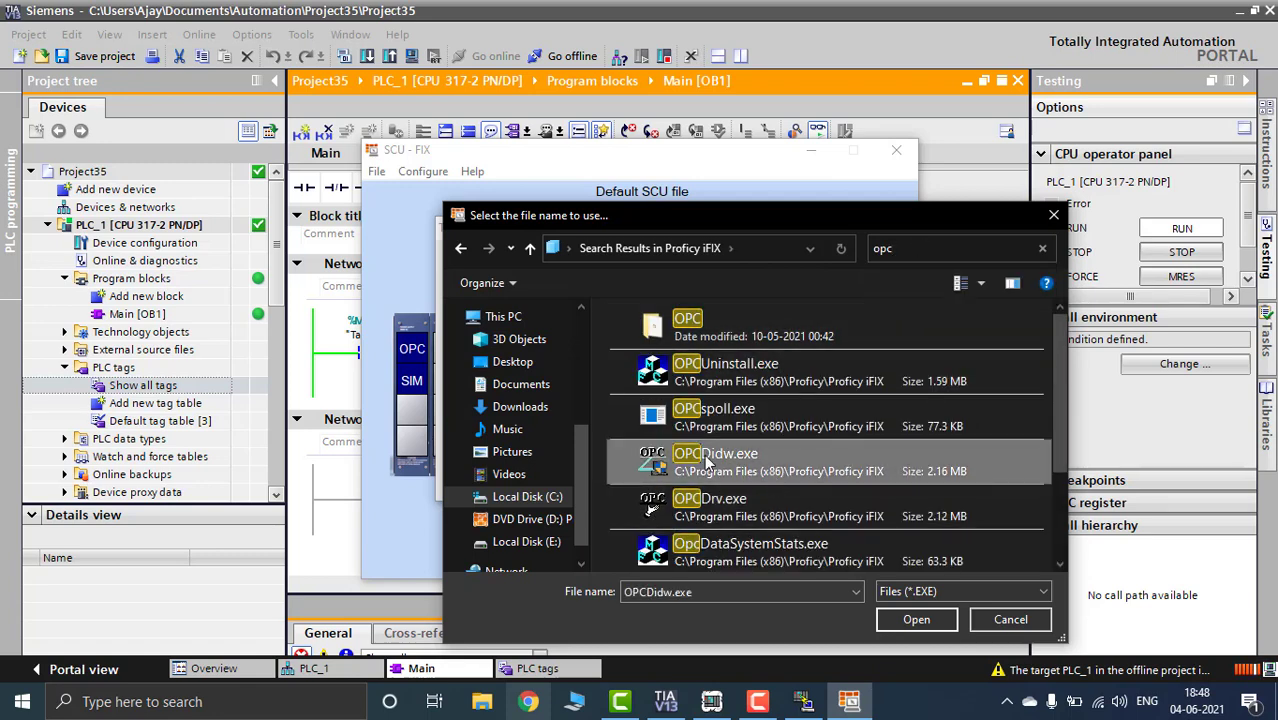
{"action": "left_click", "coordinate": [918, 621]}
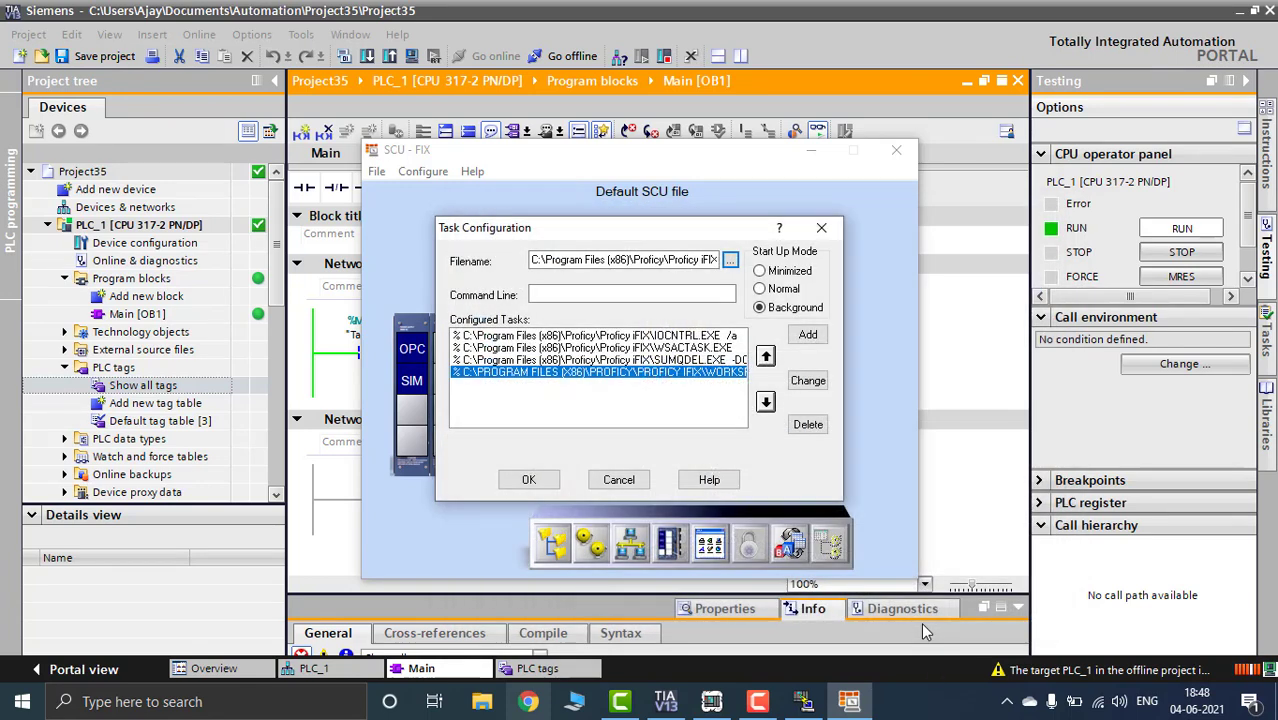
{"action": "left_click", "coordinate": [808, 336]}
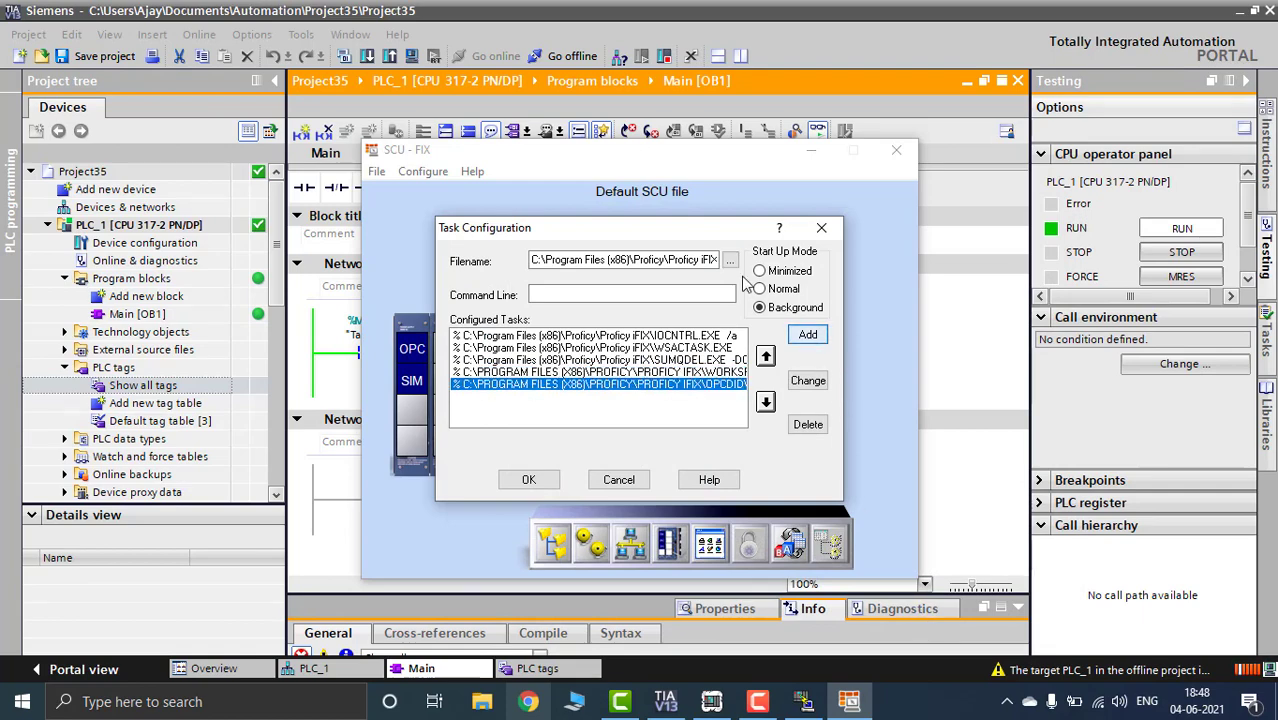
Add OPCDrv.exe as a Background startup task and accept the task configuration
{"action": "left_click", "coordinate": [731, 260]}
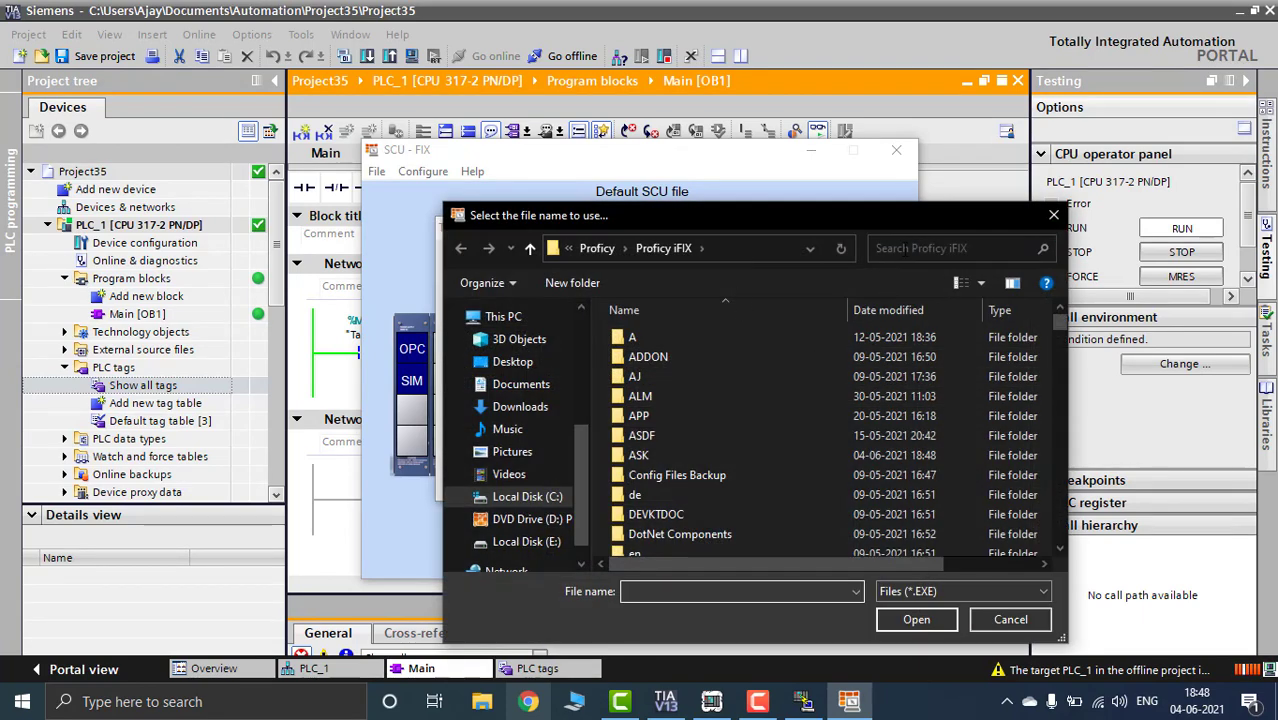
{"action": "left_click", "coordinate": [906, 250]}
{"action": "type", "text": "opc"}
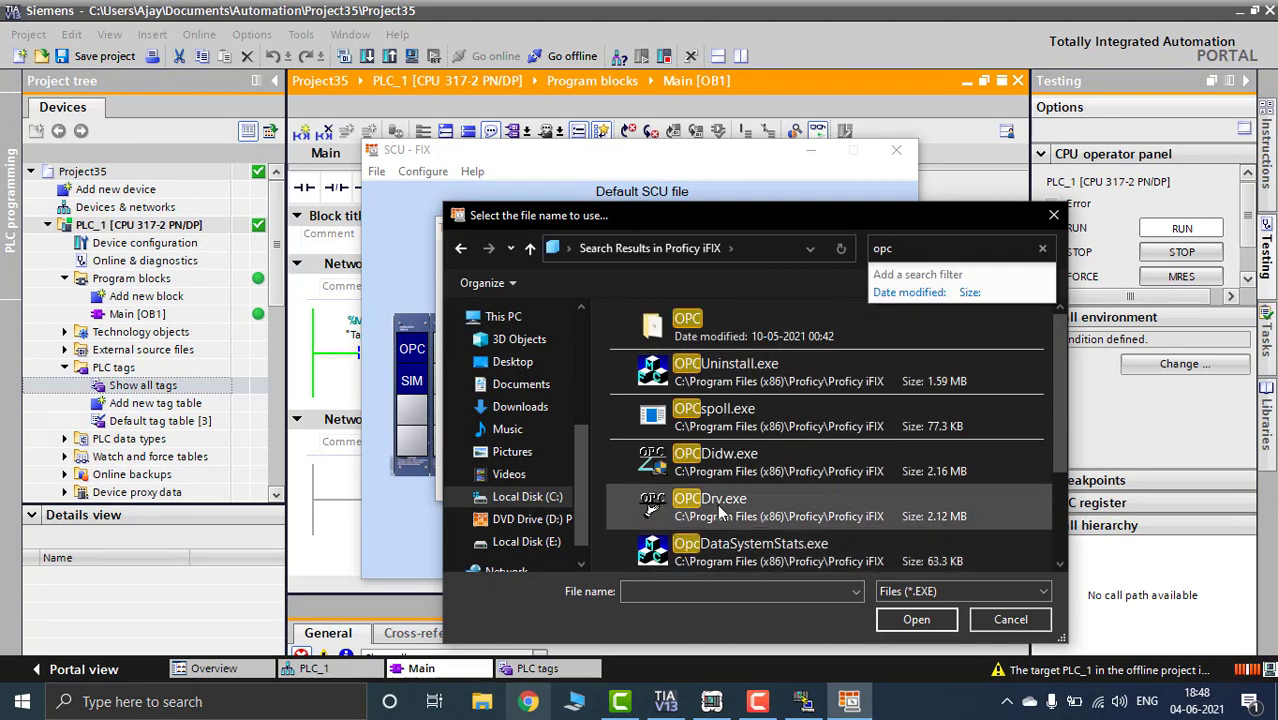
{"action": "left_click", "coordinate": [838, 513]}
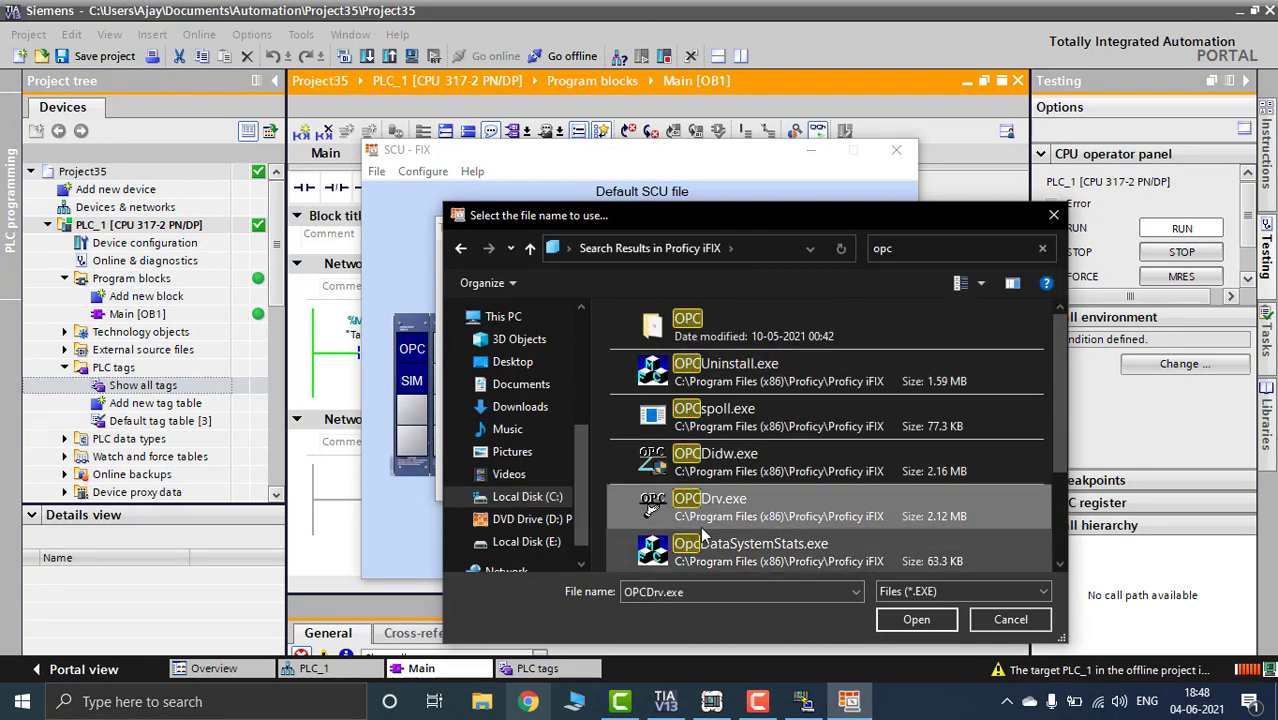
{"action": "left_click", "coordinate": [927, 623]}
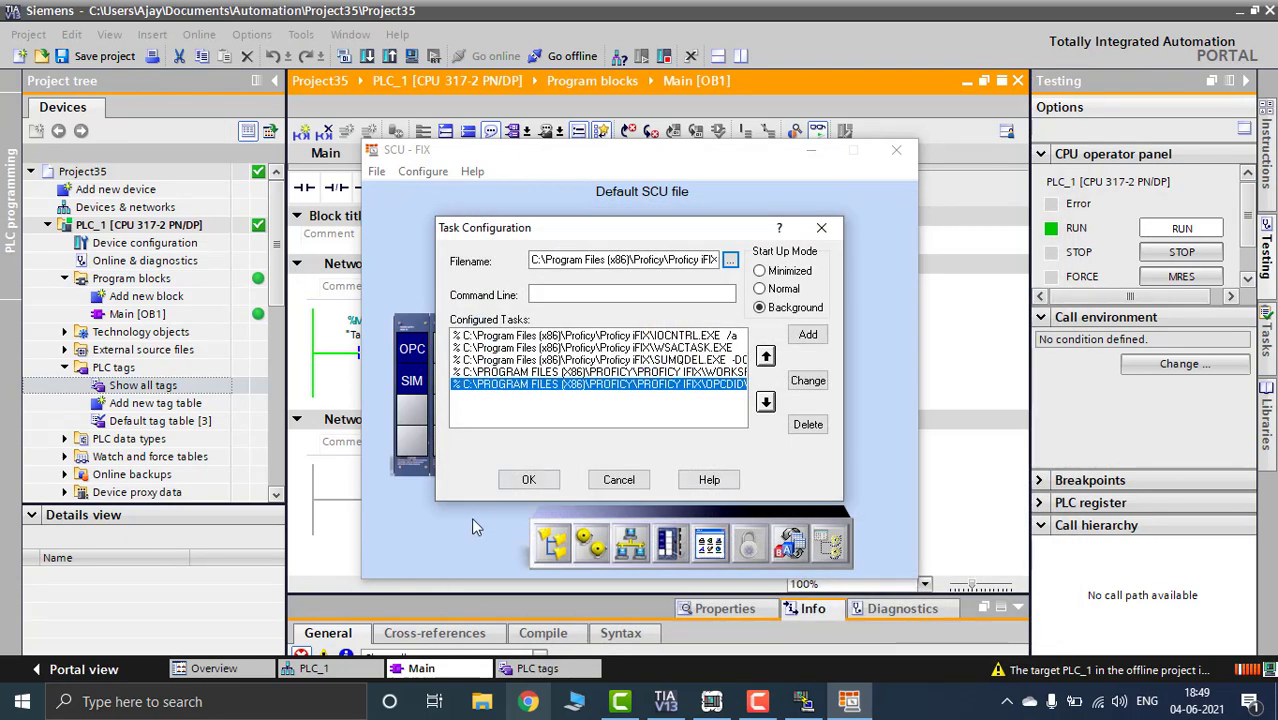
{"action": "left_click", "coordinate": [810, 336]}
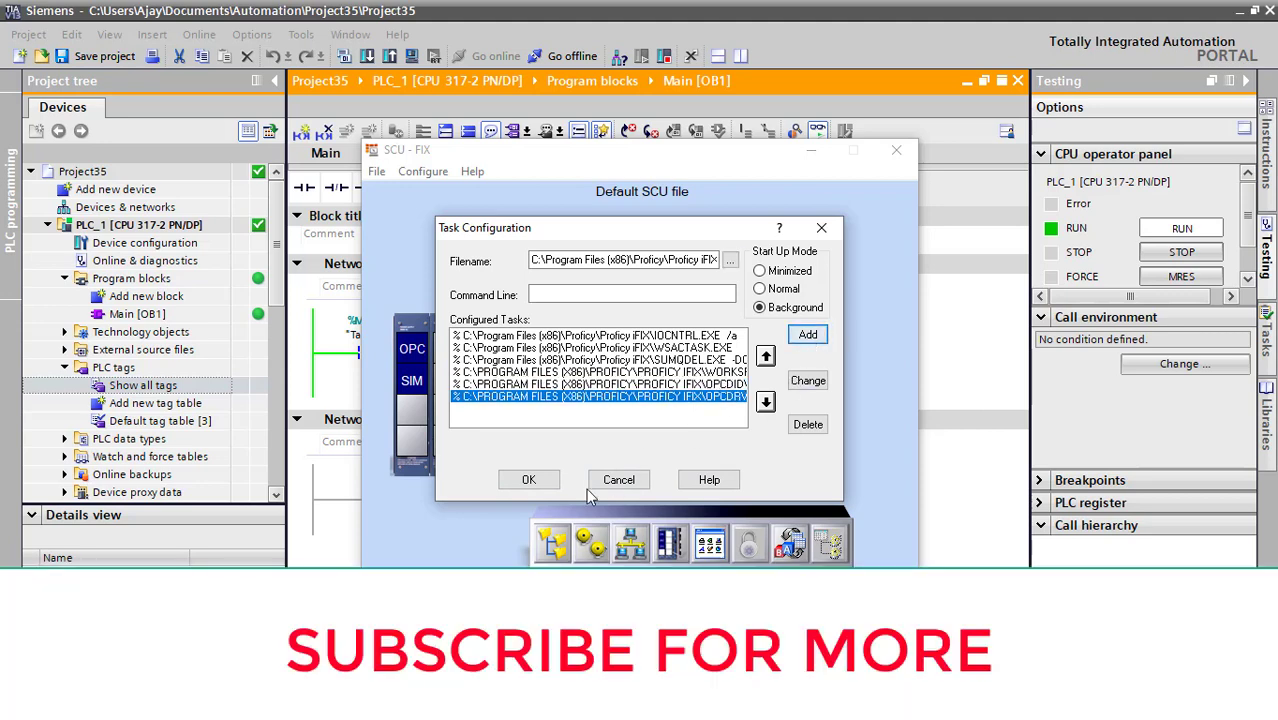
{"action": "left_click", "coordinate": [532, 480]}
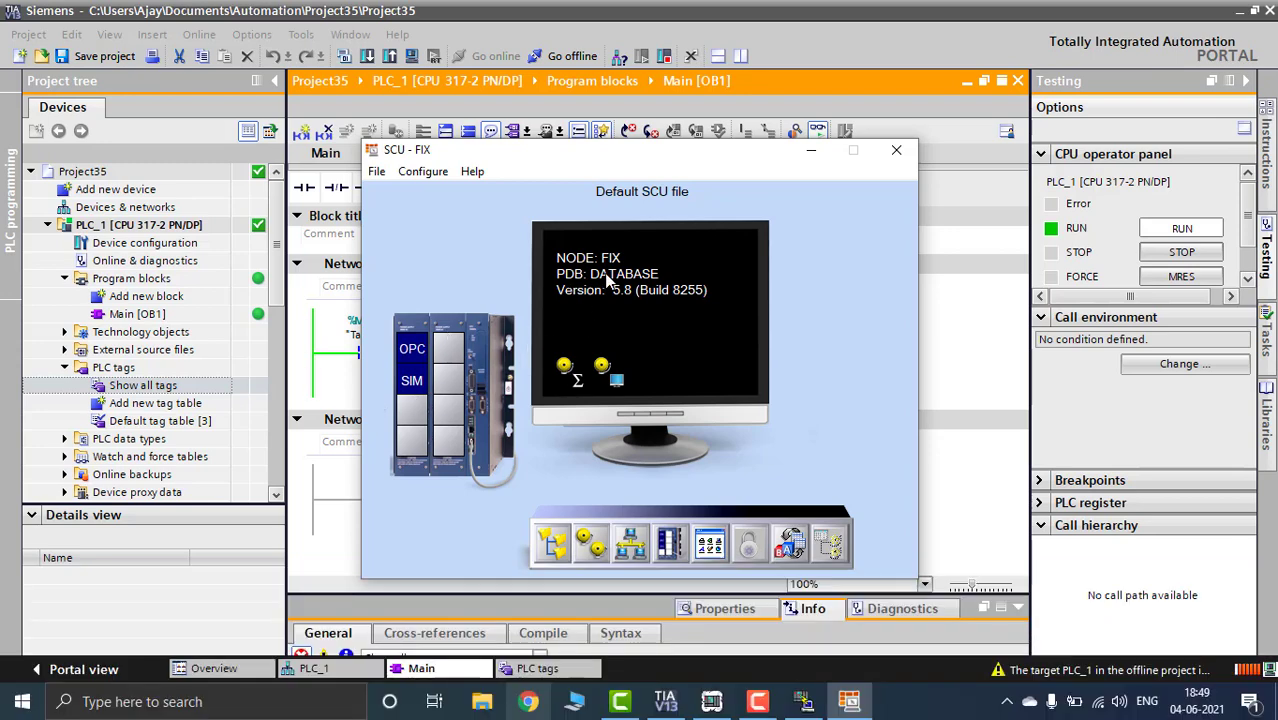
Save the SCU file as ask.SCU in the ASK project's LOCAL folder
{"action": "left_click", "coordinate": [376, 172]}
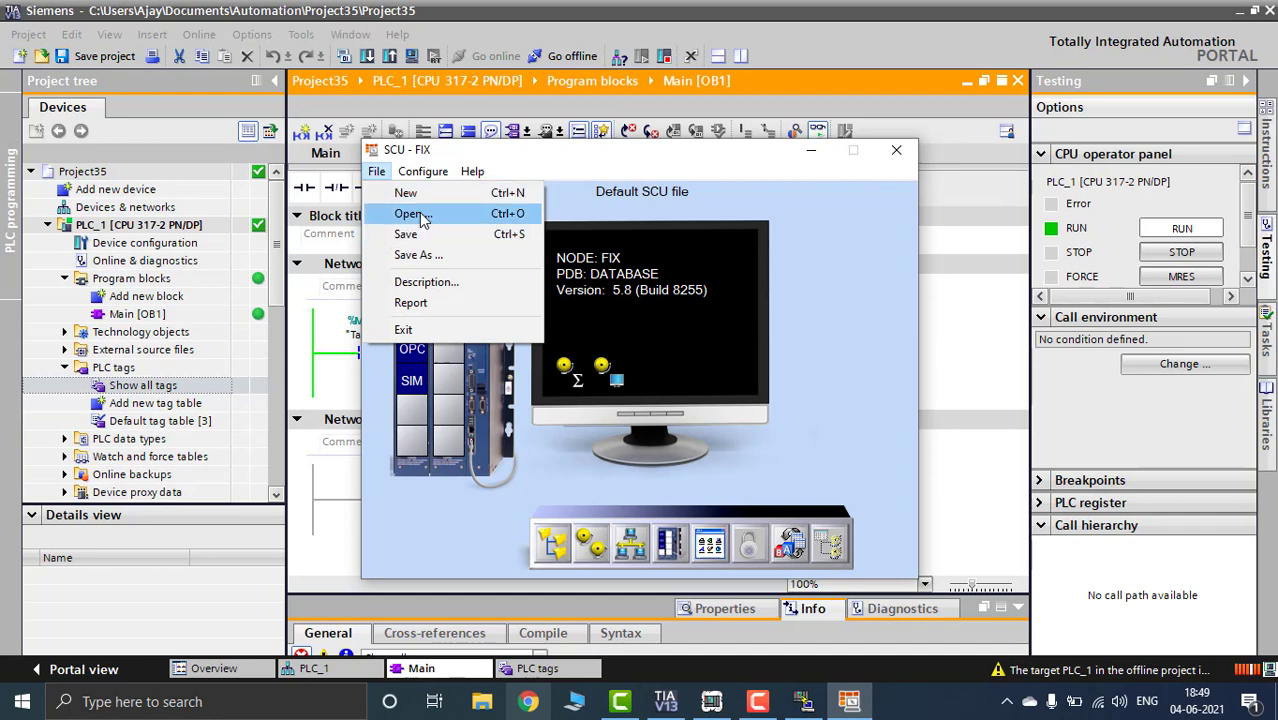
{"action": "left_click", "coordinate": [421, 228]}
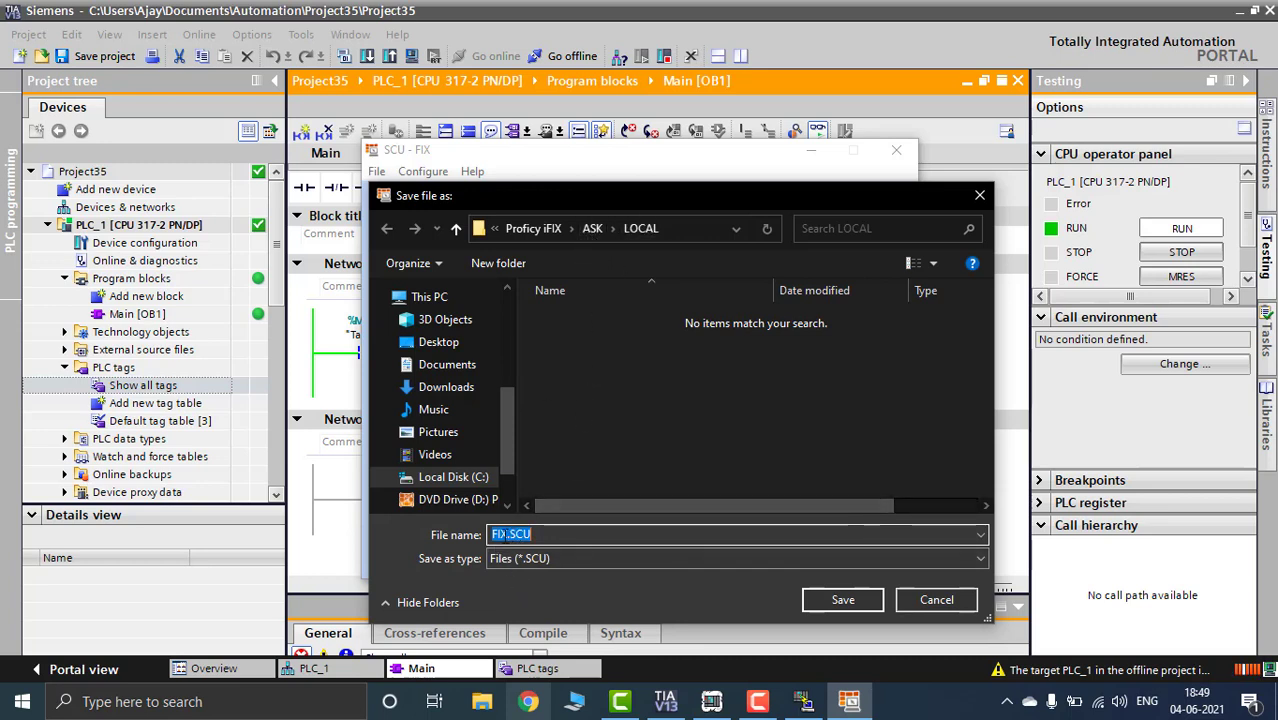
{"action": "left_click", "coordinate": [597, 535]}
{"action": "key", "text": "Home"}
{"action": "key", "text": "Delete"}
{"action": "key", "text": "Delete"}
{"action": "key", "text": "Delete"}
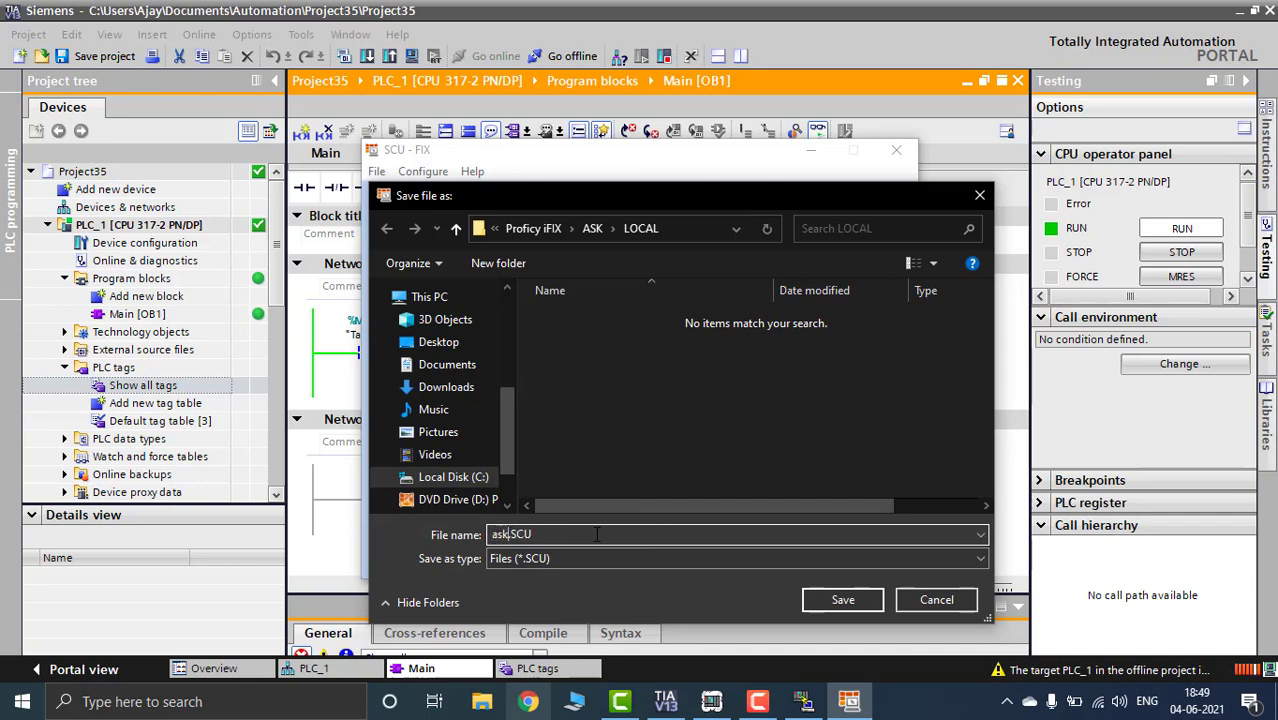
{"action": "left_click", "coordinate": [828, 604]}
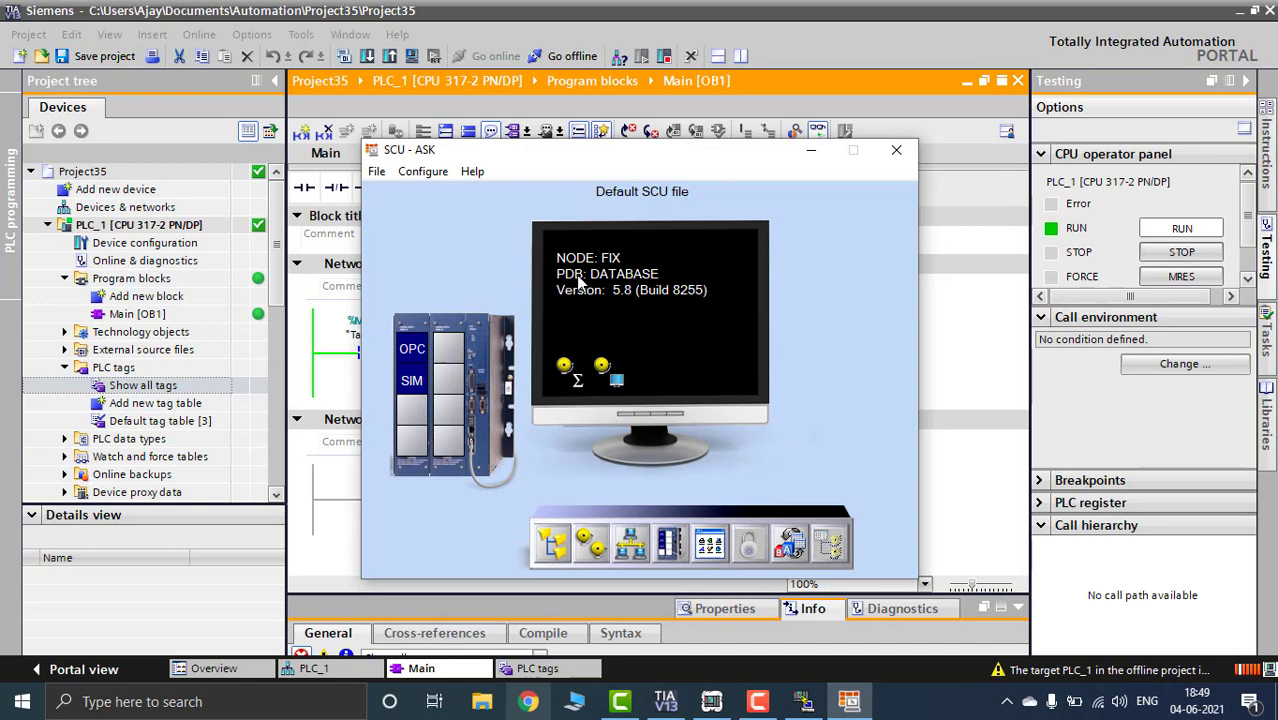
Set the SCU's database to empty.pdb from the ASK project's PDB folder
{"action": "double_click", "coordinate": [632, 276]}
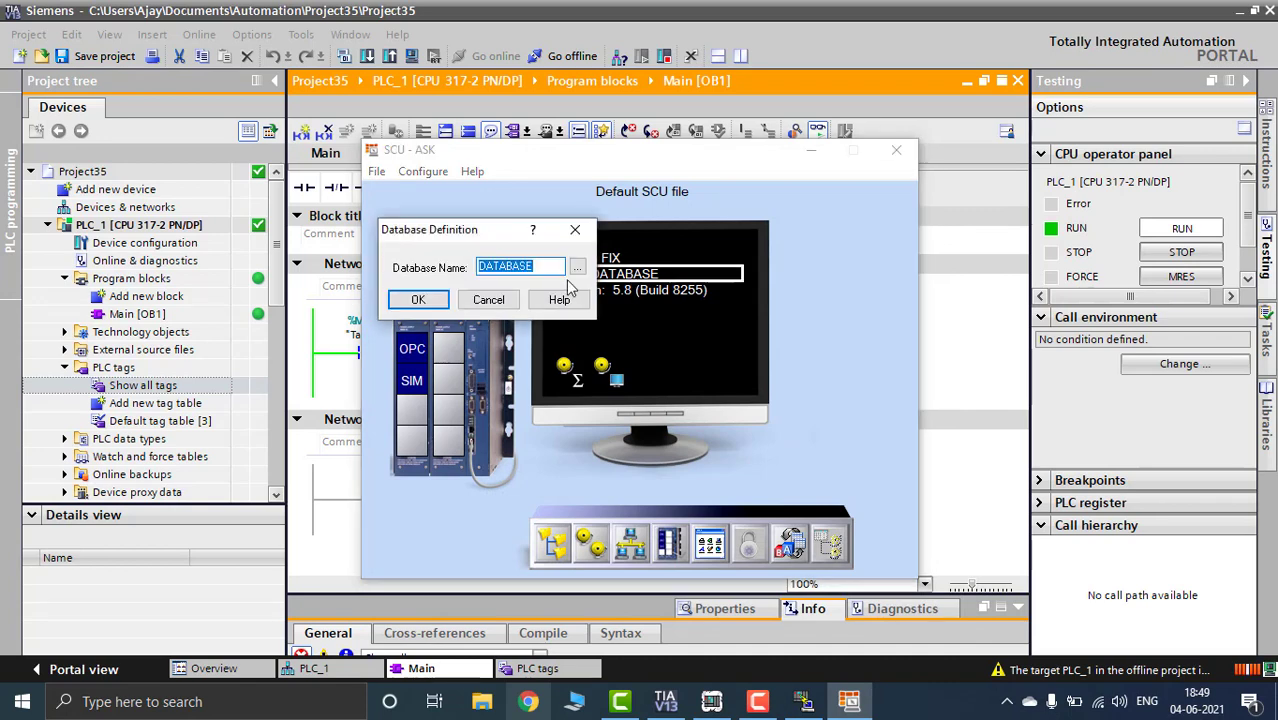
{"action": "left_click", "coordinate": [578, 268]}
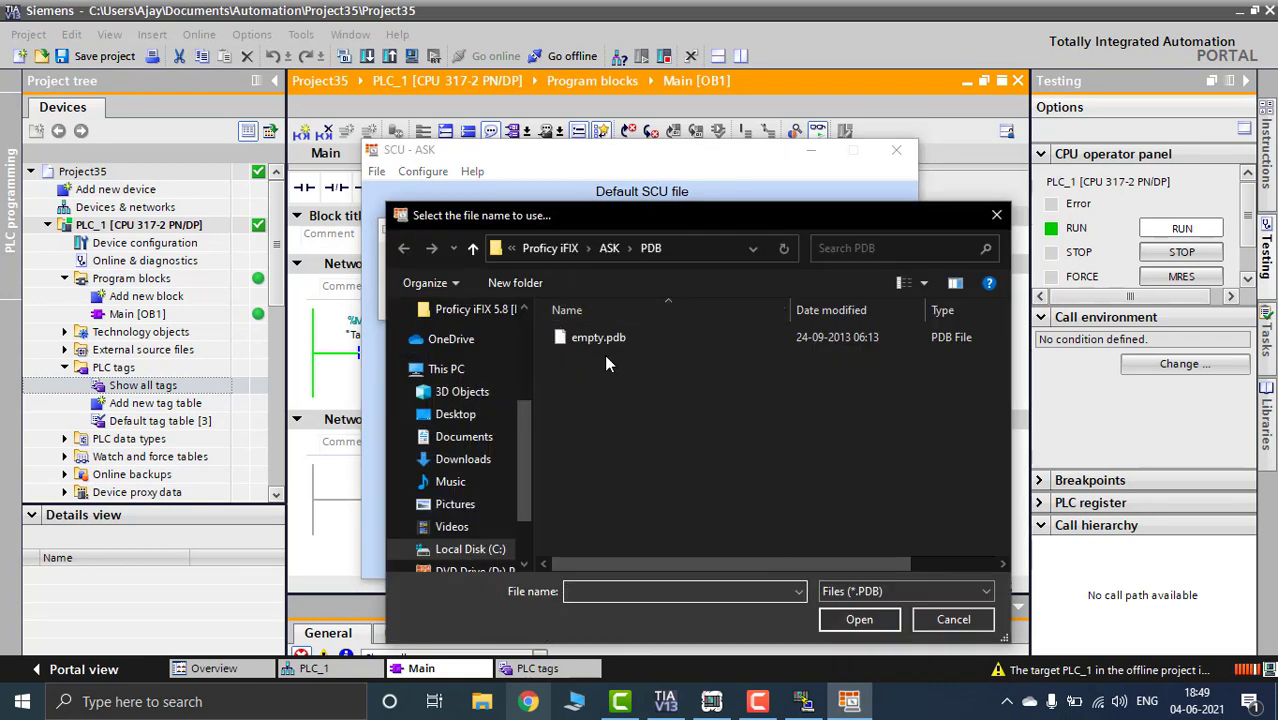
{"action": "left_click", "coordinate": [609, 341]}
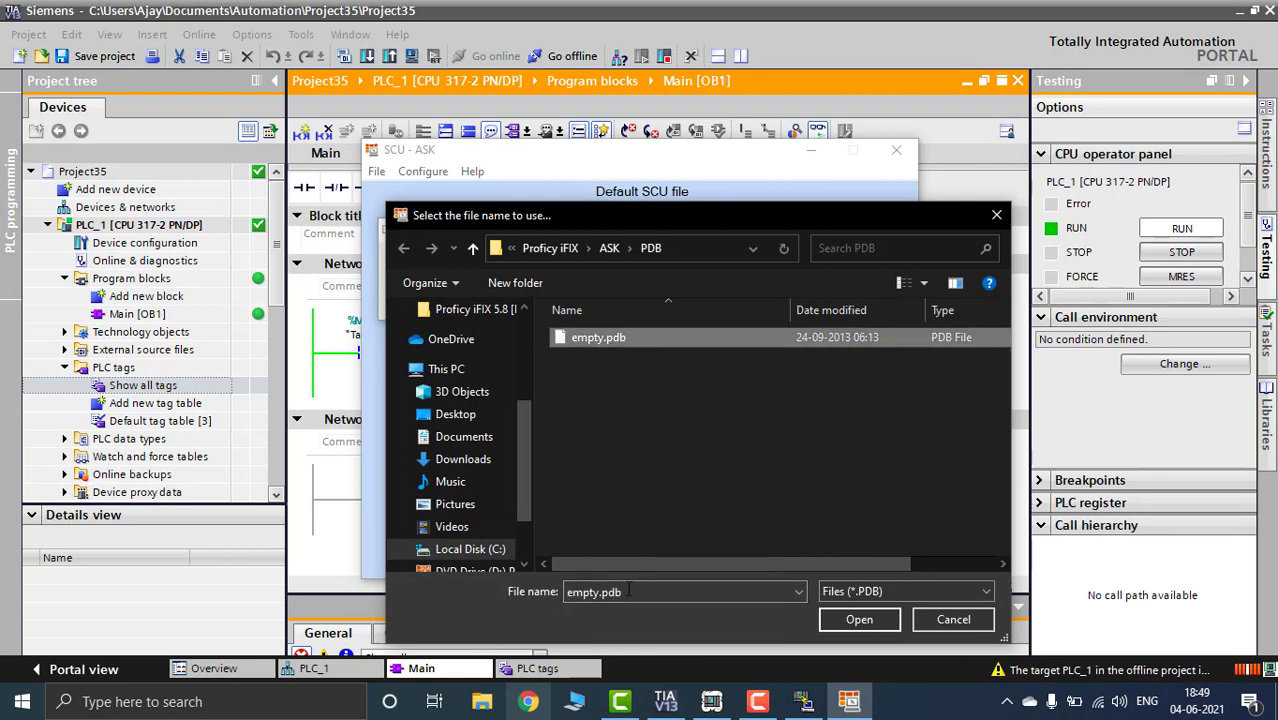
{"action": "left_click", "coordinate": [866, 624]}
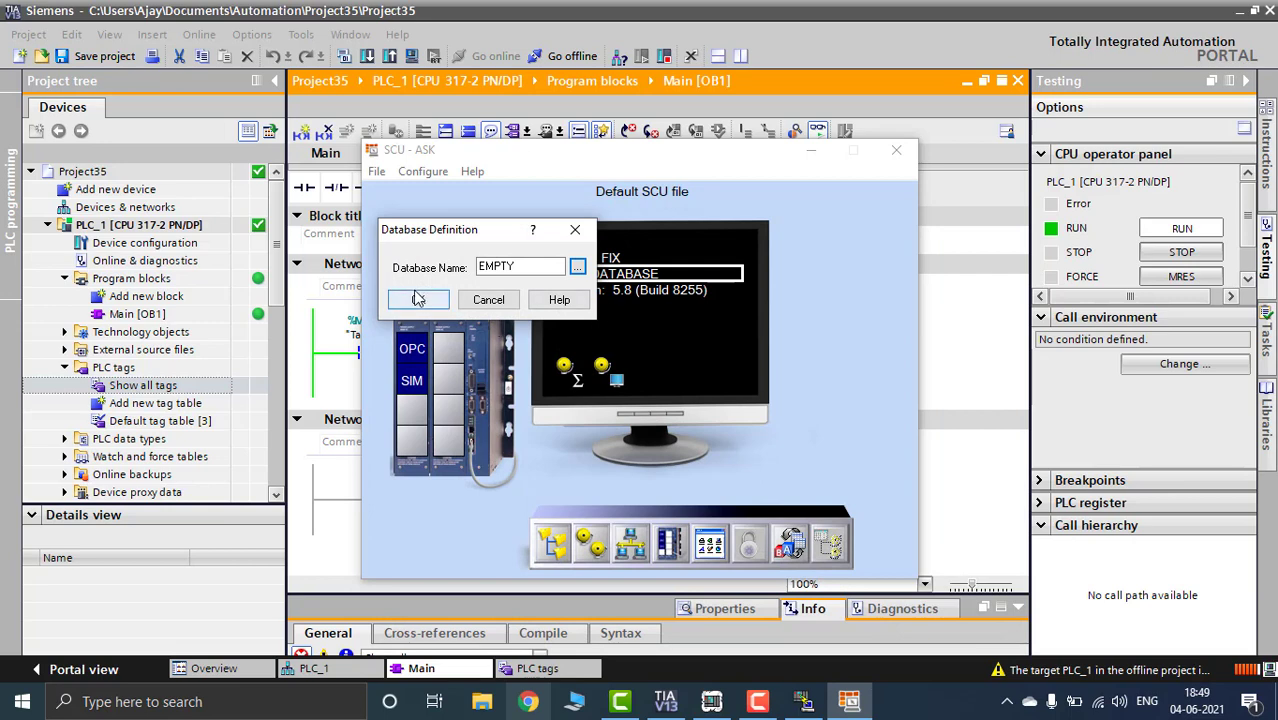
{"action": "left_click", "coordinate": [418, 299]}
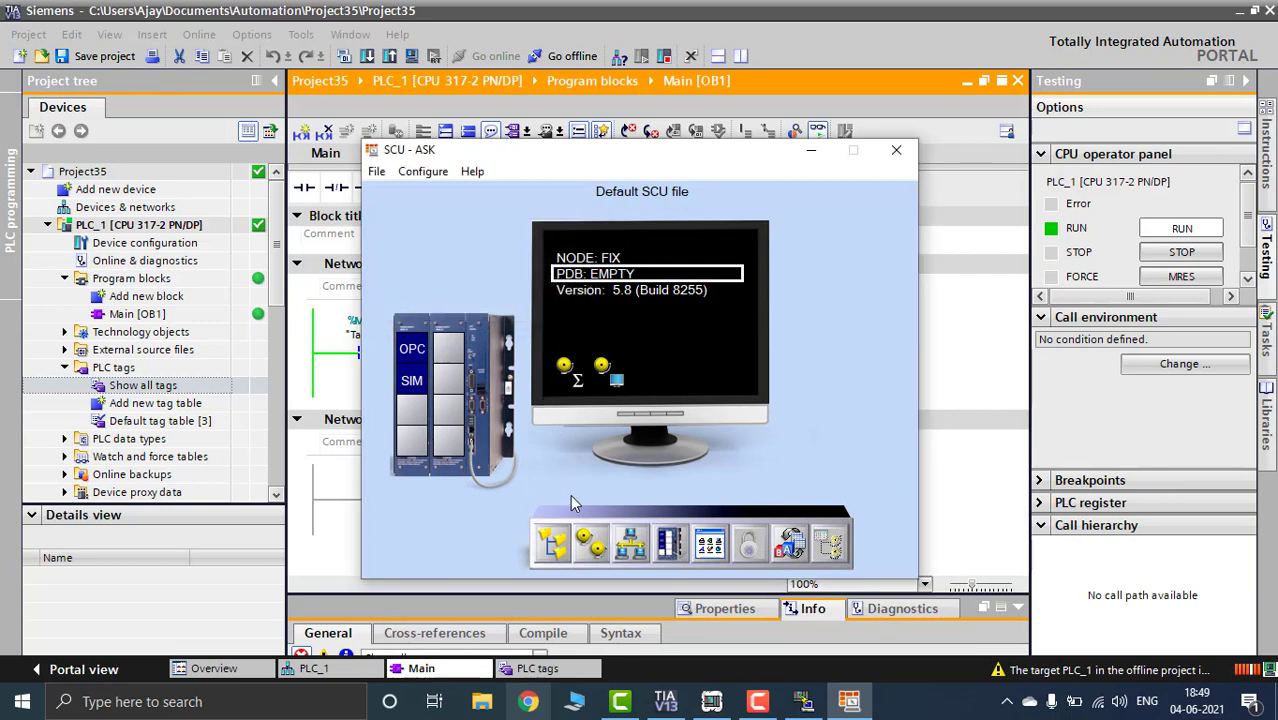
Set the local startup configuration file to ASK.SCU from the ASK project's LOCAL folder and accept the definition
{"action": "left_click", "coordinate": [424, 172]}
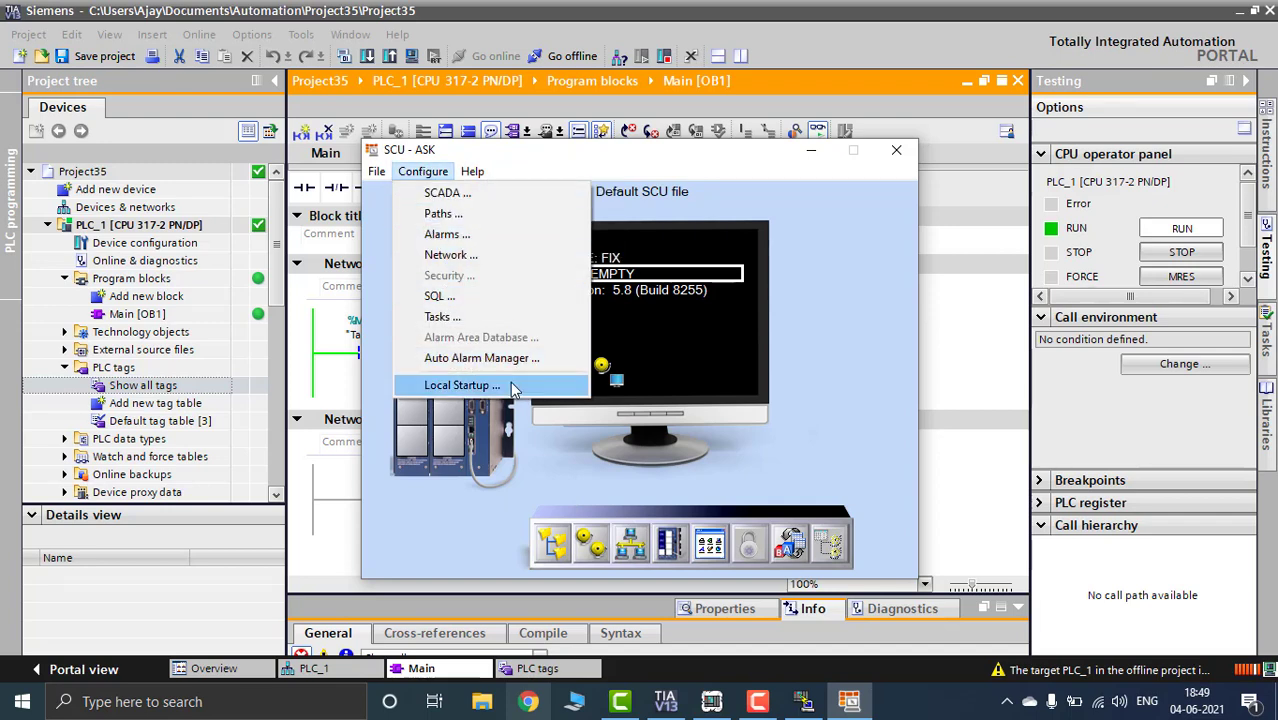
{"action": "left_click", "coordinate": [462, 385]}
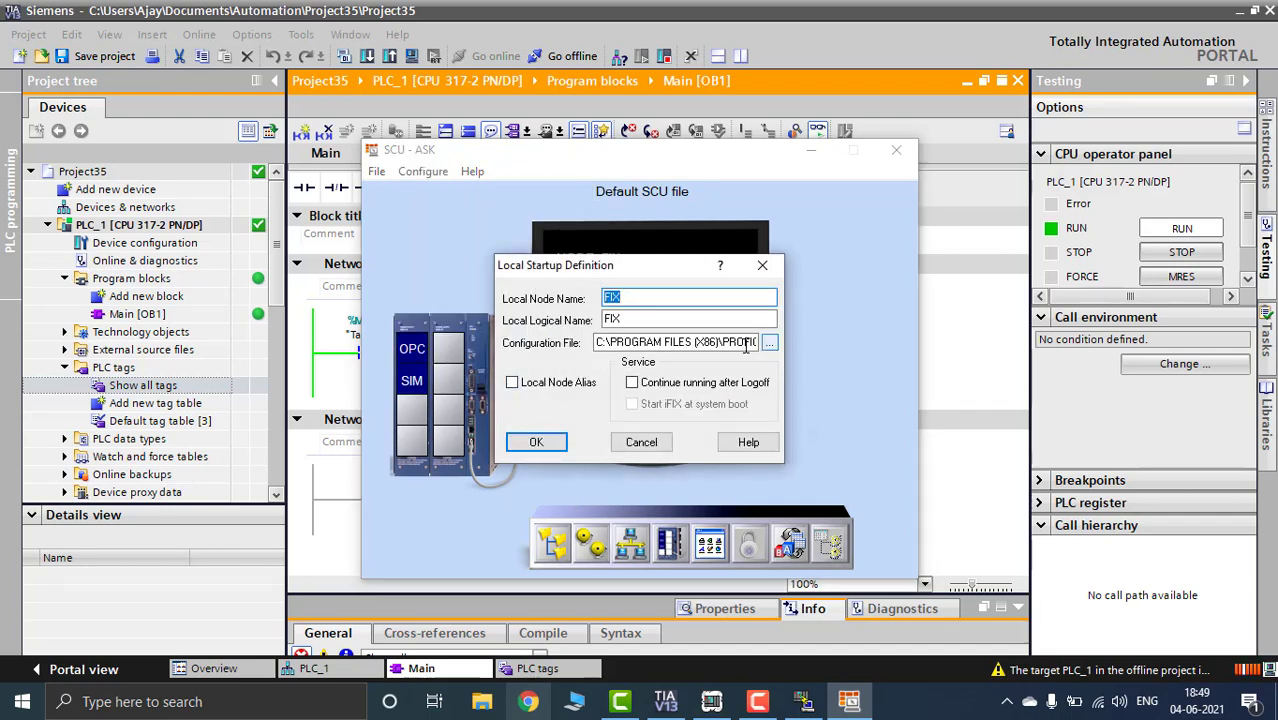
{"action": "left_click", "coordinate": [773, 342]}
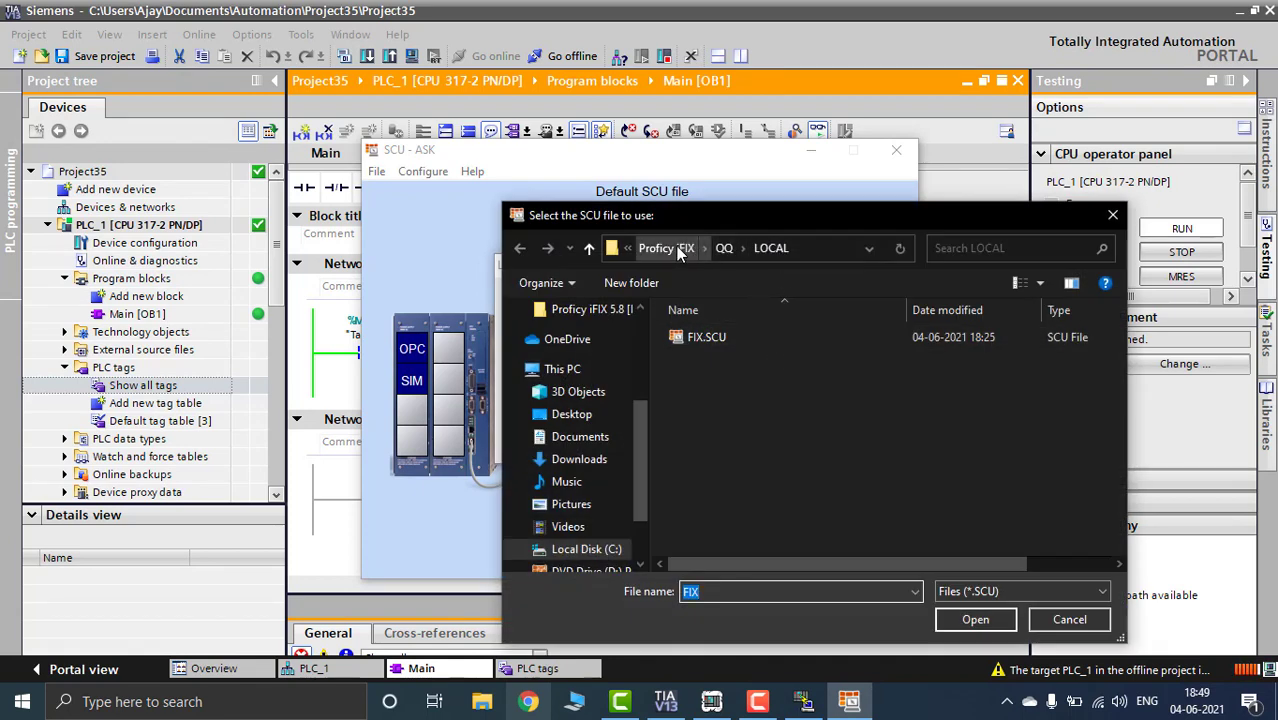
{"action": "left_click", "coordinate": [676, 248]}
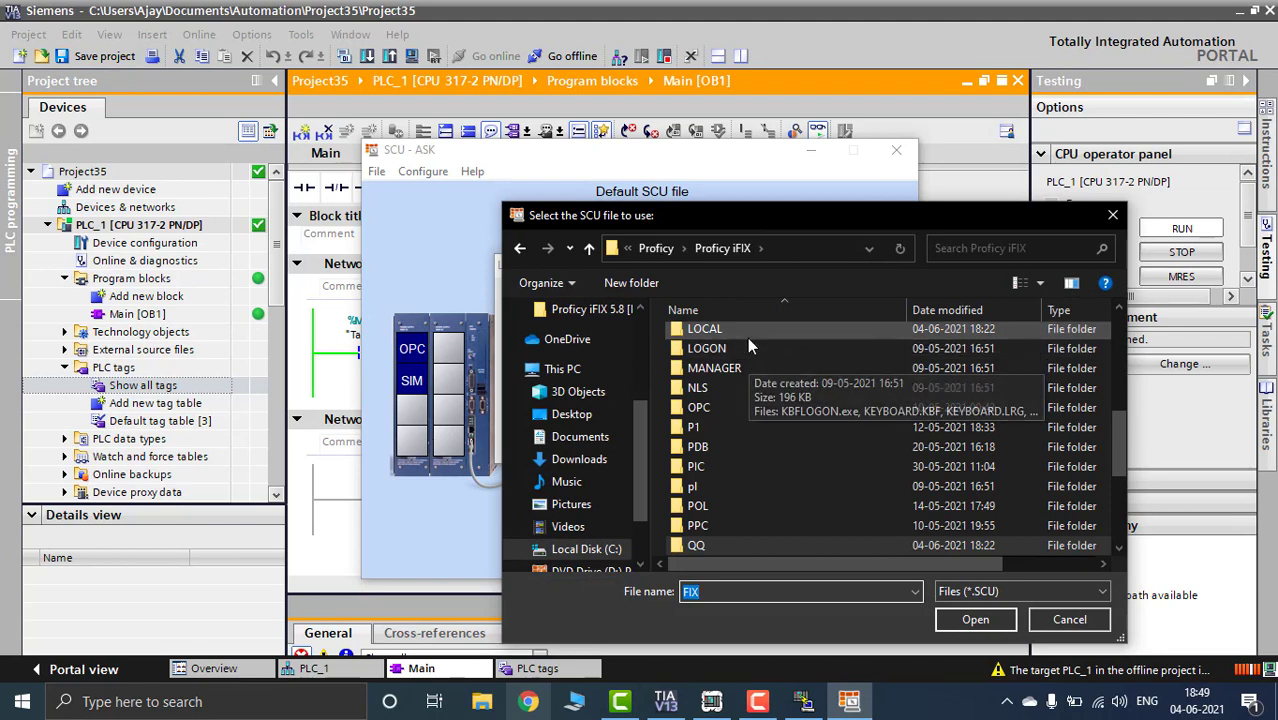
{"action": "scroll", "coordinate": [783, 432], "scroll_direction": "up", "scroll_amount": 10}
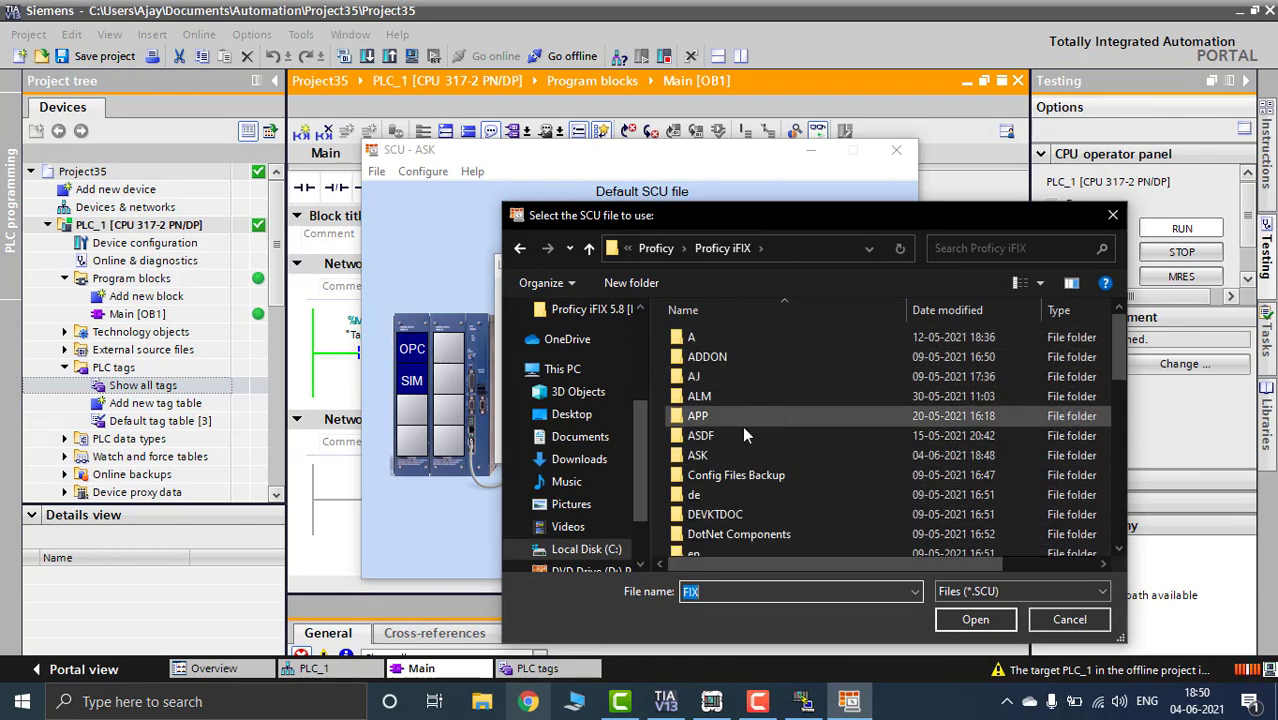
{"action": "double_click", "coordinate": [750, 456]}
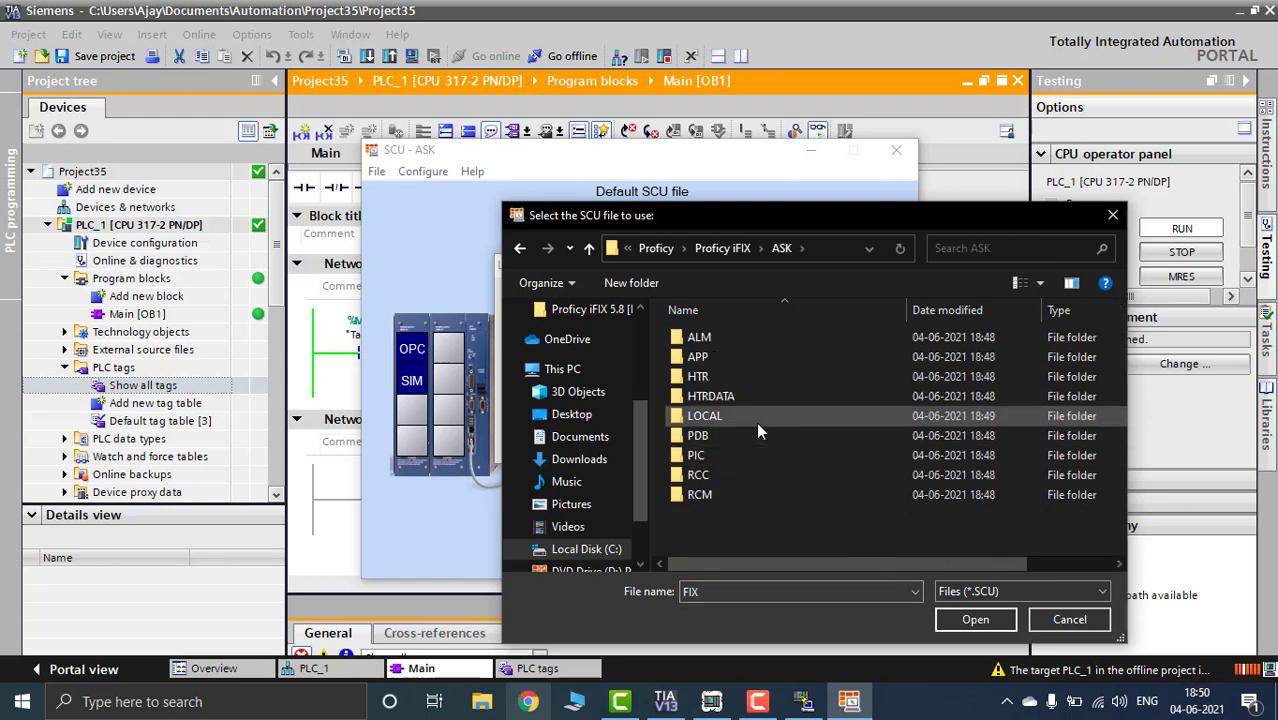
{"action": "double_click", "coordinate": [756, 422]}
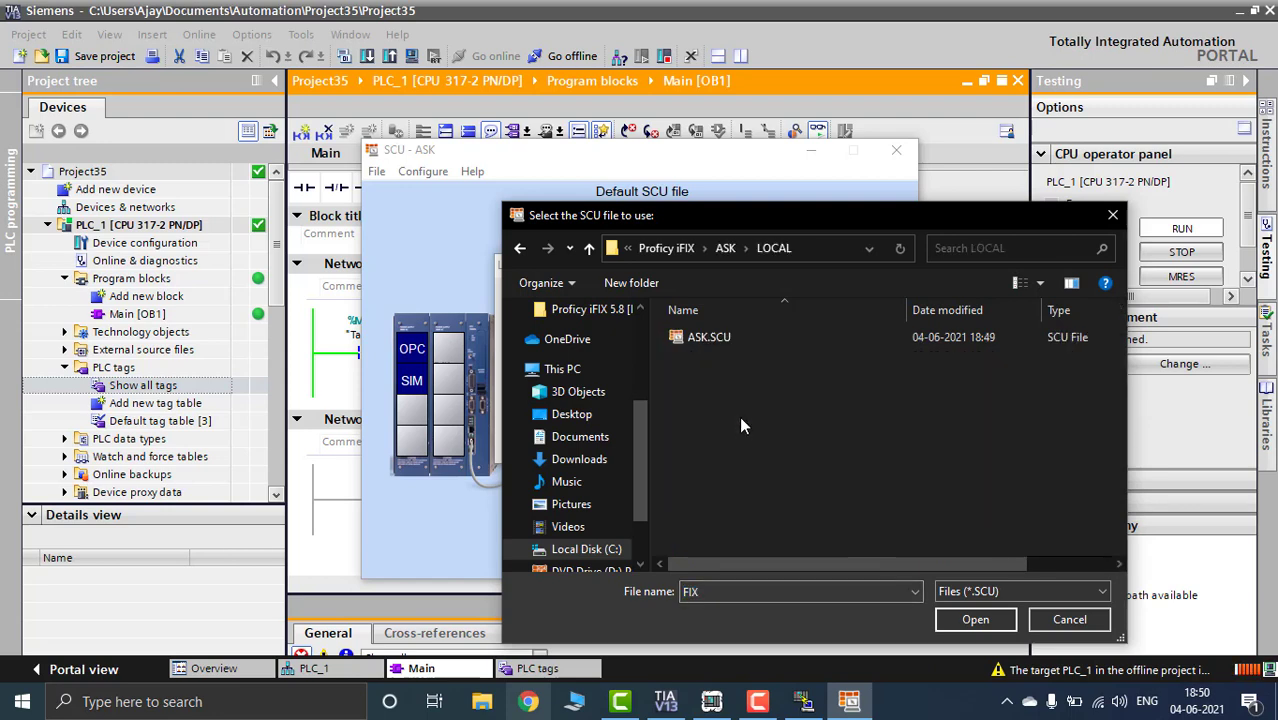
{"action": "left_click", "coordinate": [797, 345]}
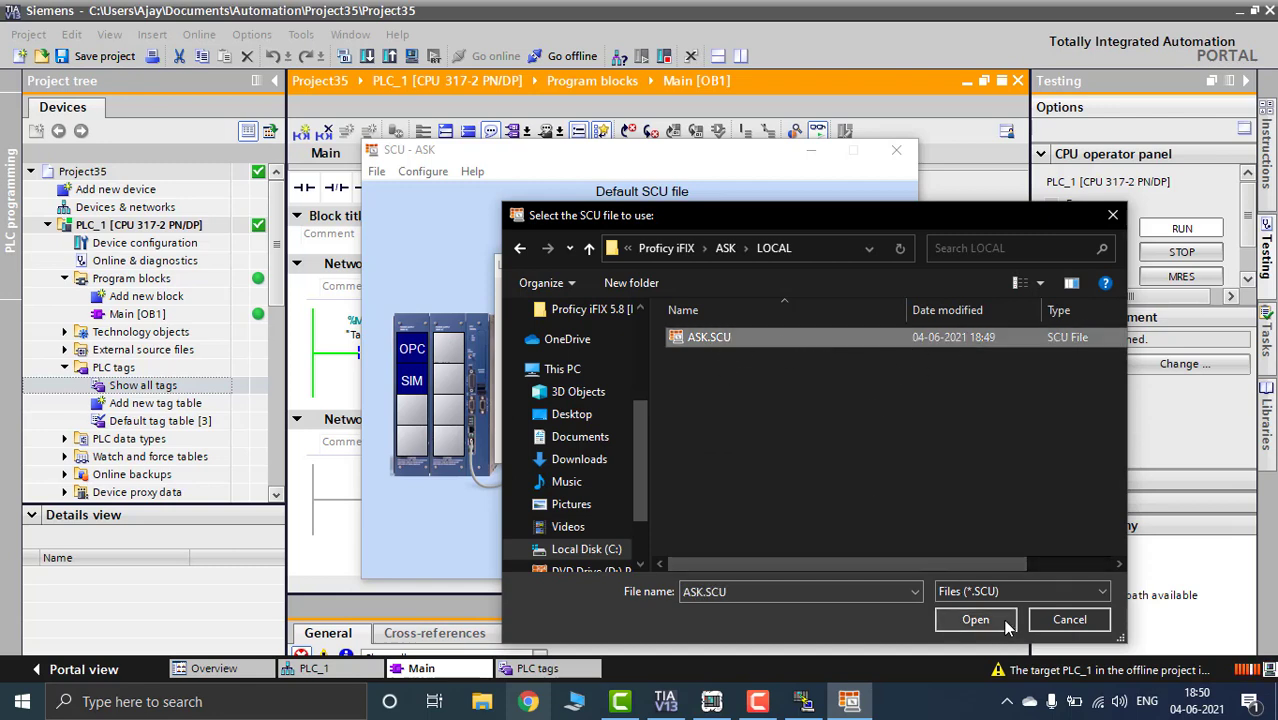
{"action": "left_click", "coordinate": [975, 620]}
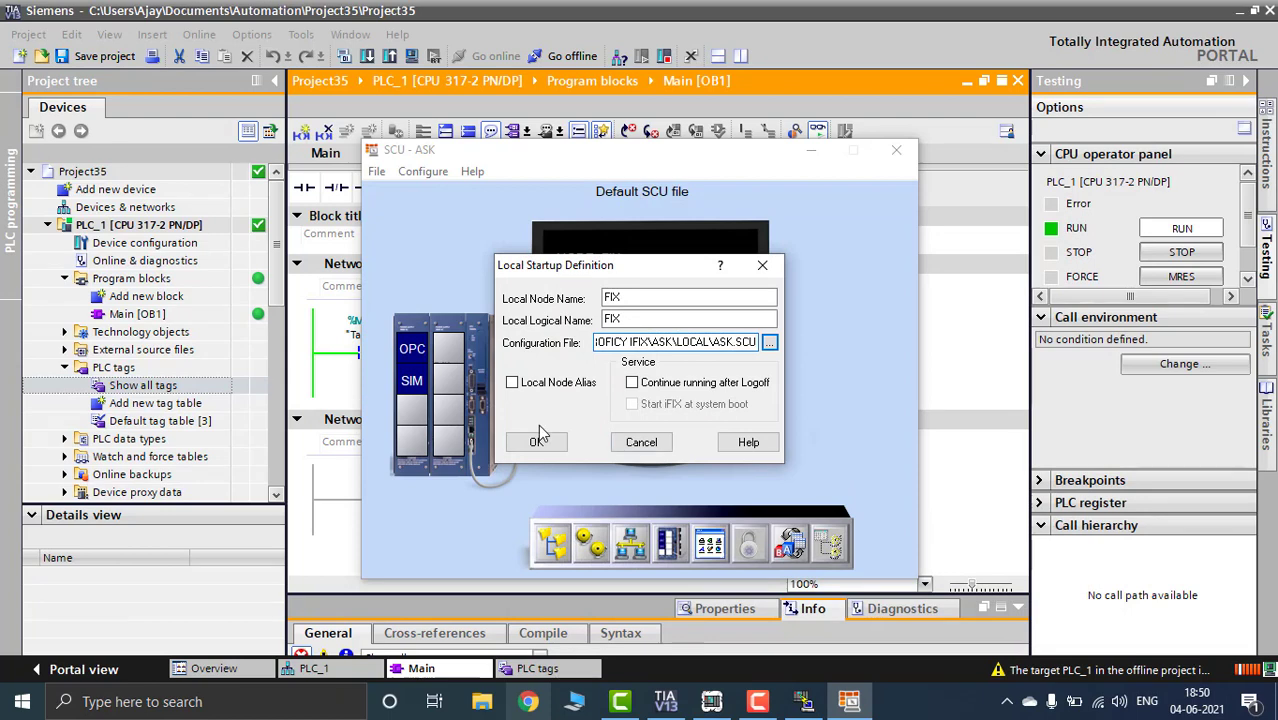
{"action": "left_click", "coordinate": [539, 442]}
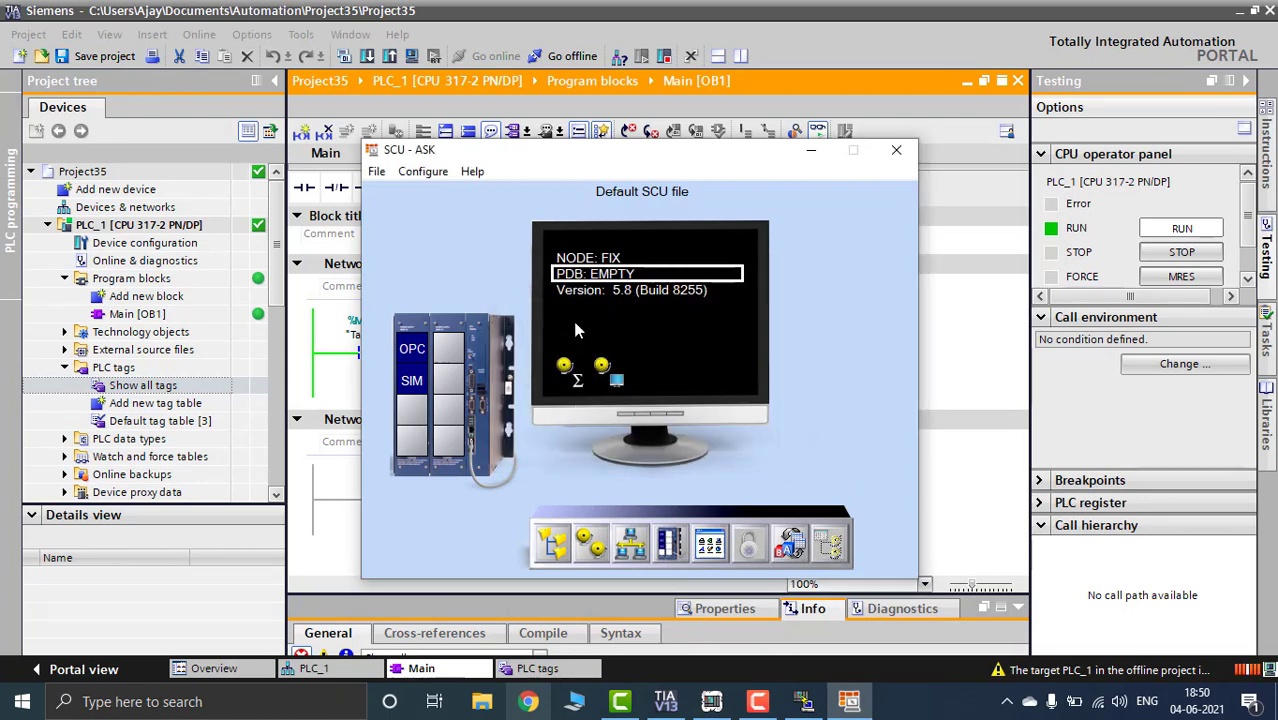
Save the SCU configuration and exit the System Configuration Utility
{"action": "left_click", "coordinate": [377, 172]}
{"action": "left_click", "coordinate": [423, 238]}
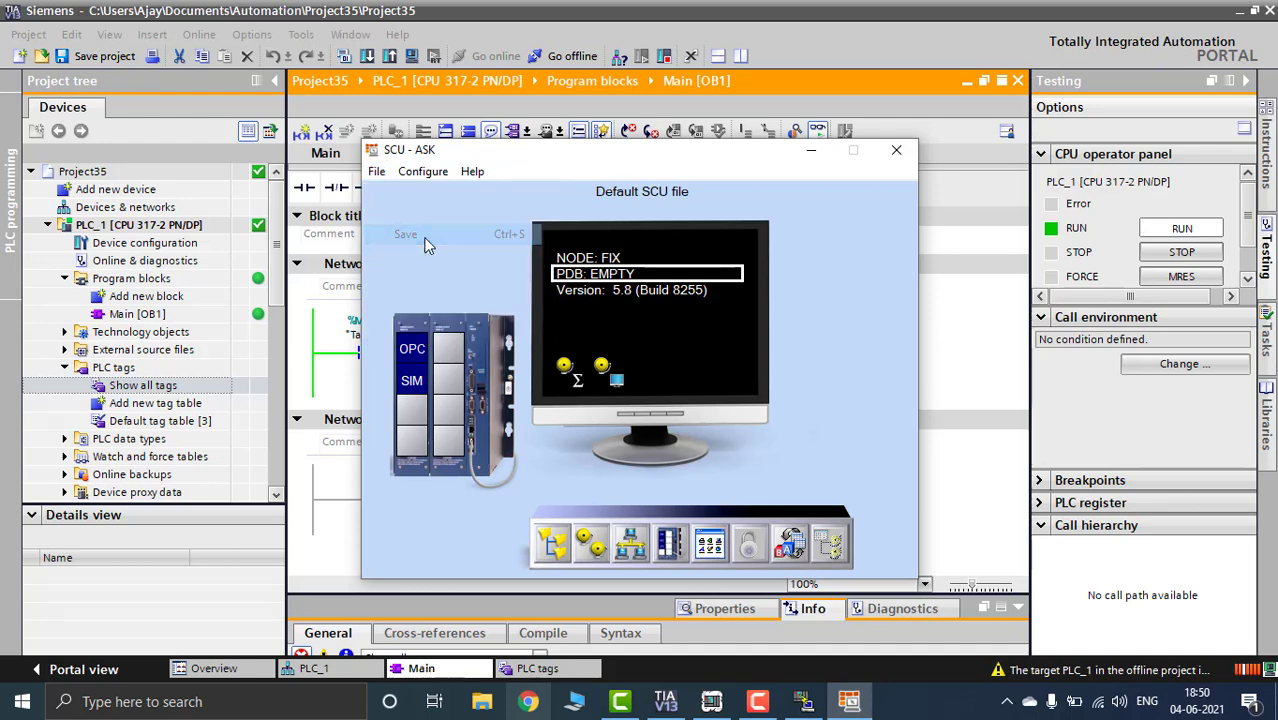
{"action": "left_click", "coordinate": [370, 176]}
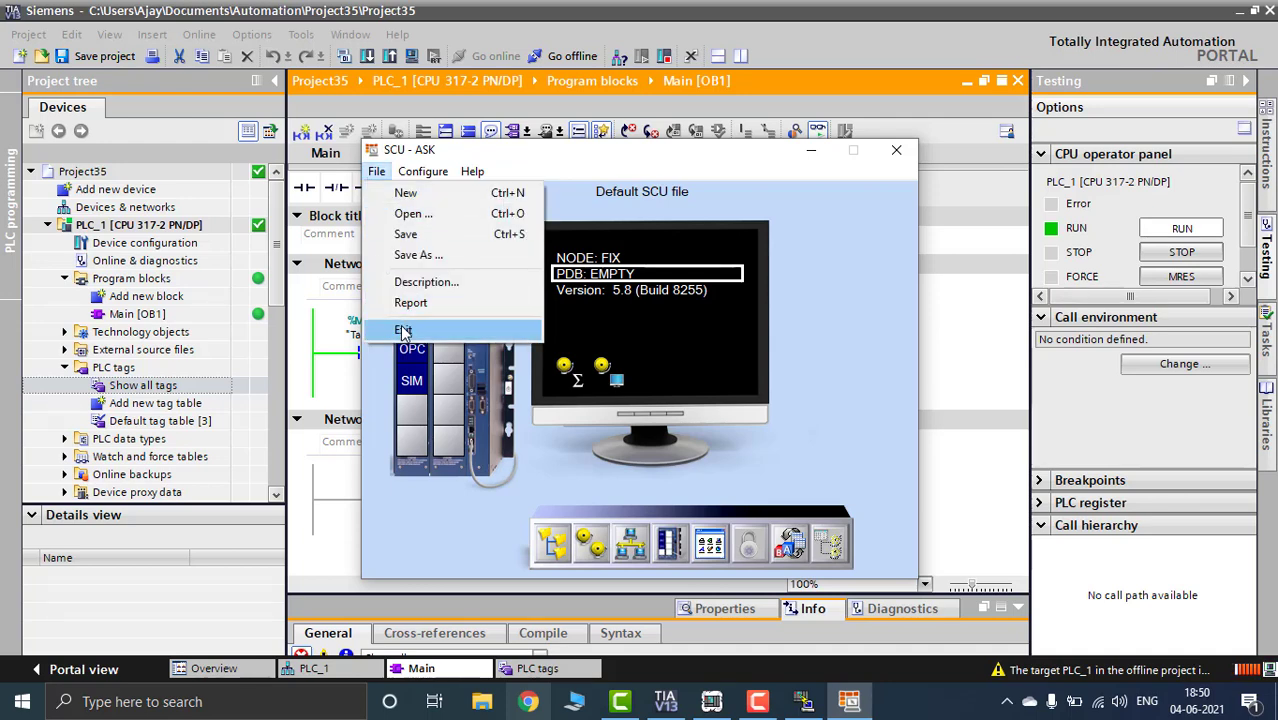
{"action": "left_click", "coordinate": [403, 331]}
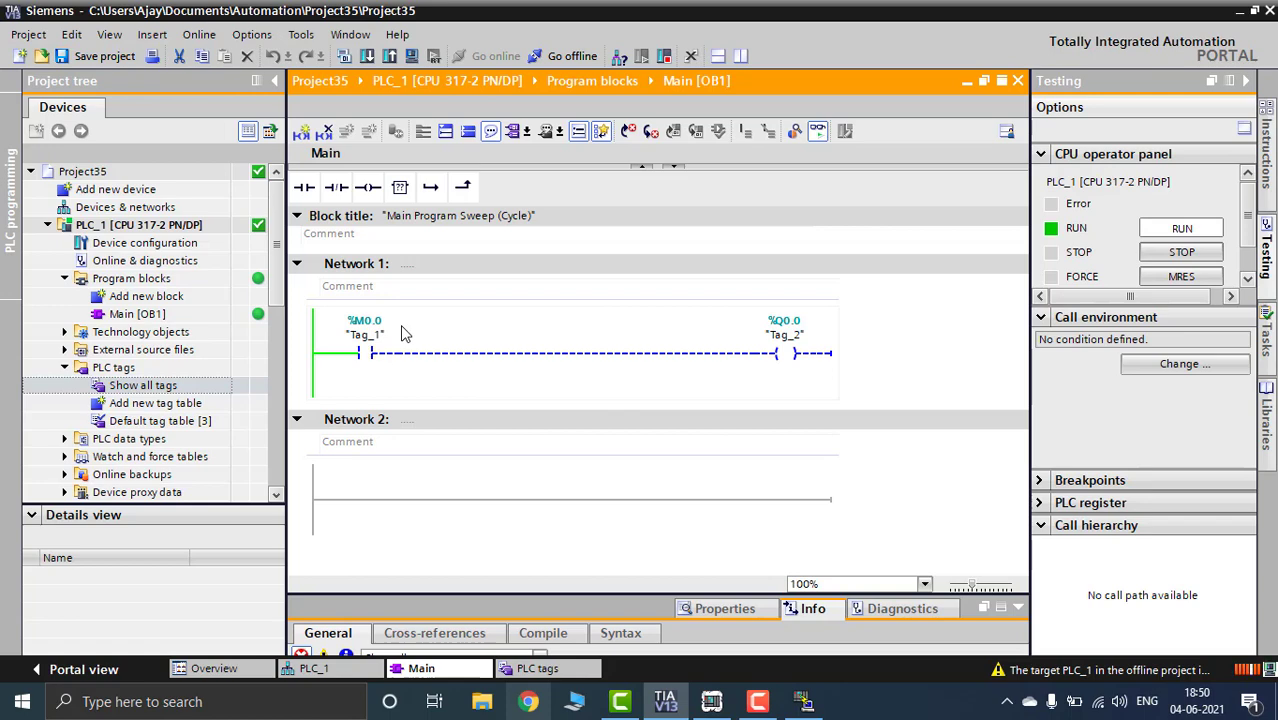
Launch iFIX 5.8 and start it with node name FIX and the ASK\LOCAL\ASK.SCU file
{"action": "key", "text": "super"}
{"action": "type", "text": "i"}
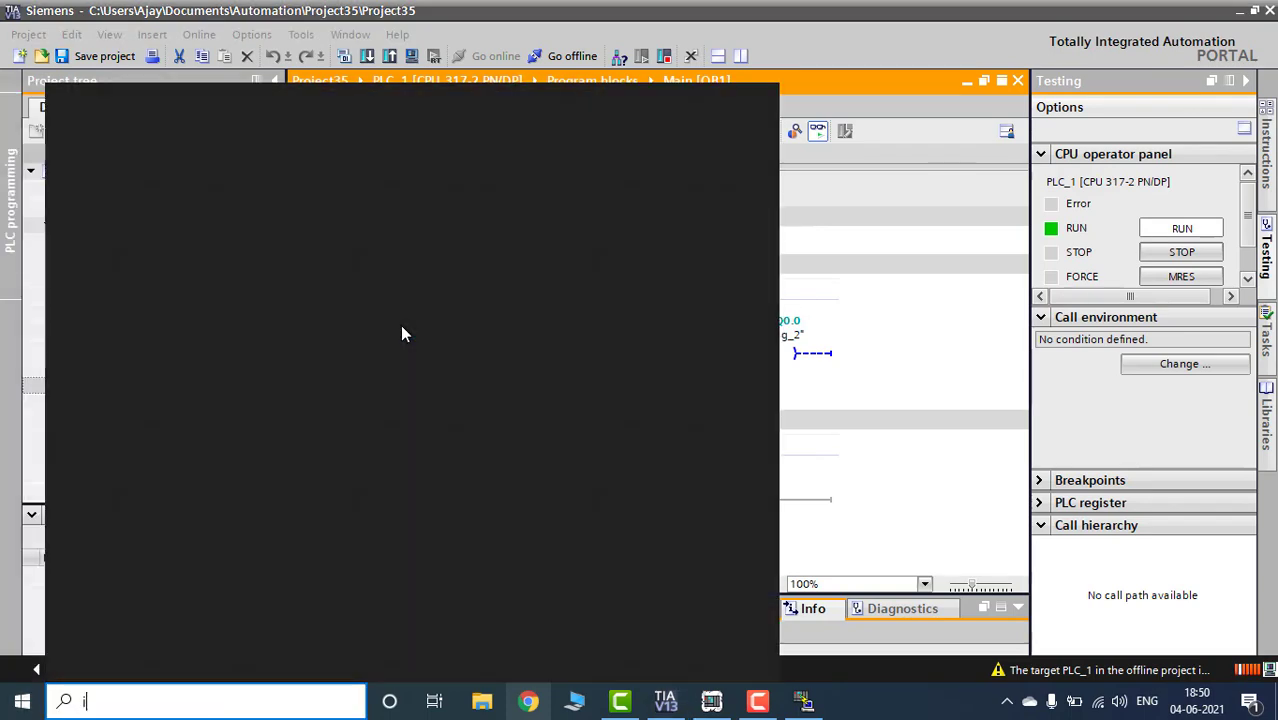
{"action": "type", "text": "fix"}
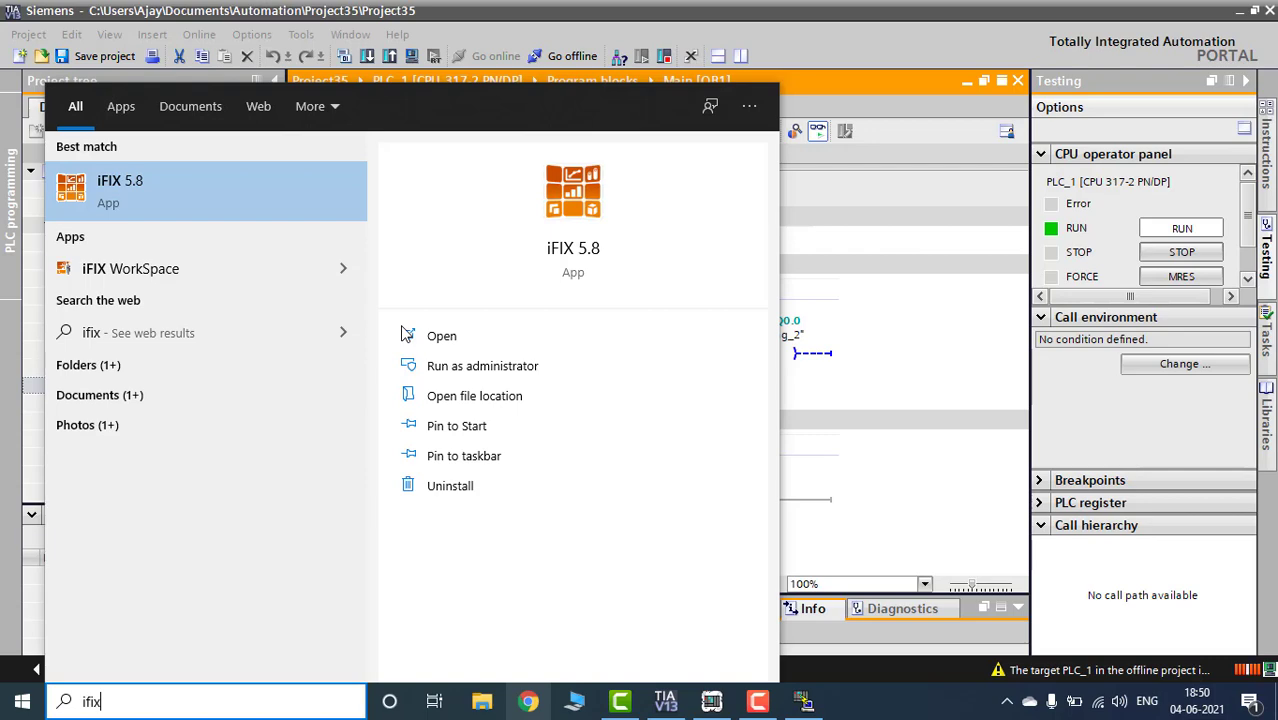
{"action": "left_click", "coordinate": [403, 333]}
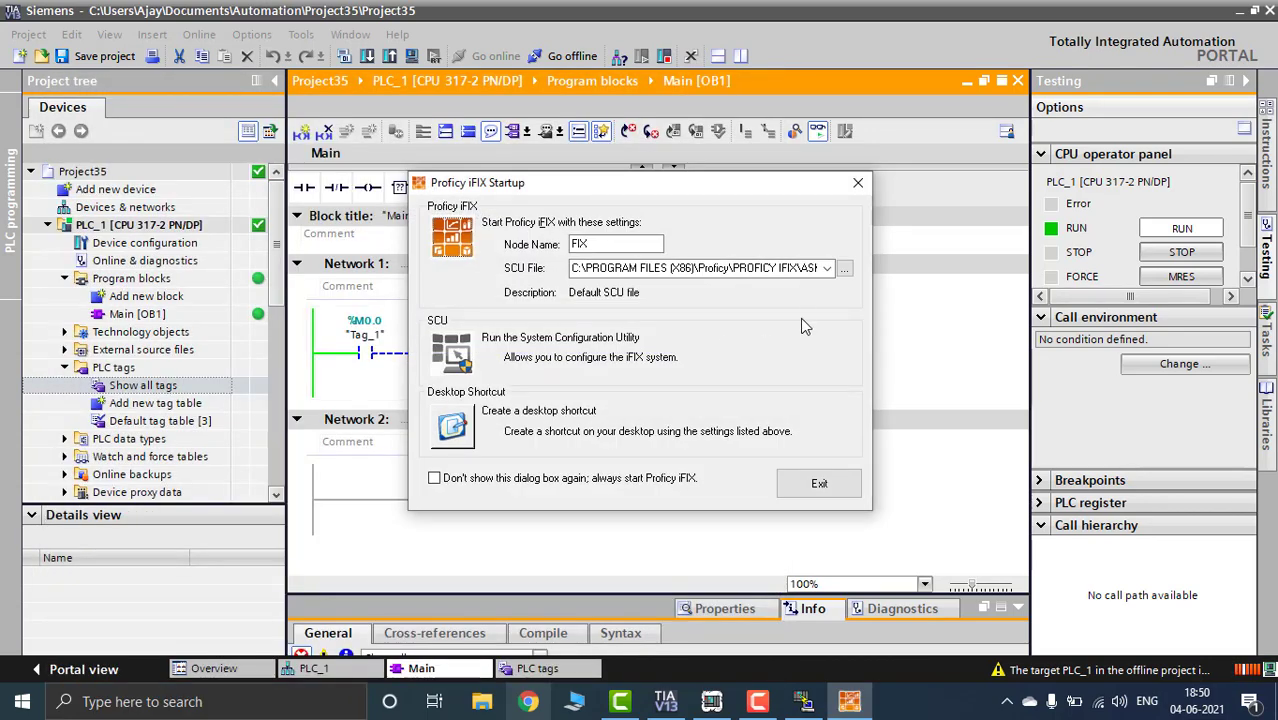
{"action": "left_click", "coordinate": [827, 270]}
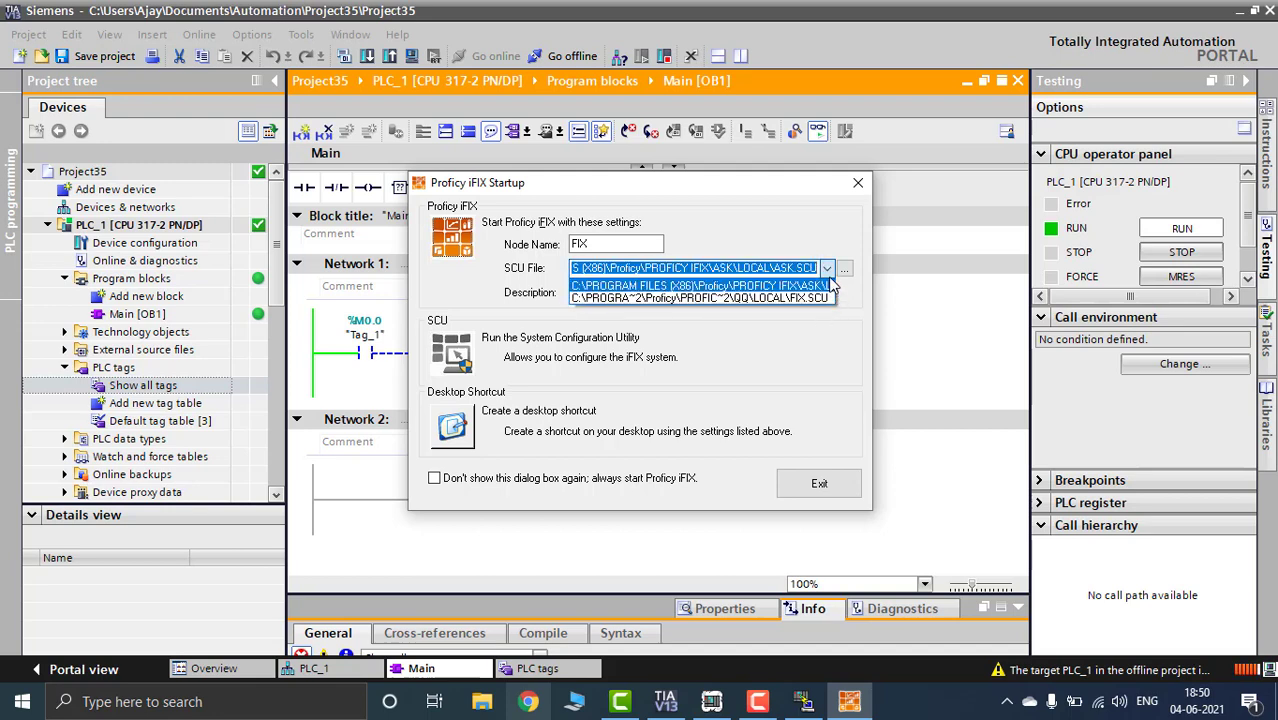
{"action": "left_click", "coordinate": [829, 284]}
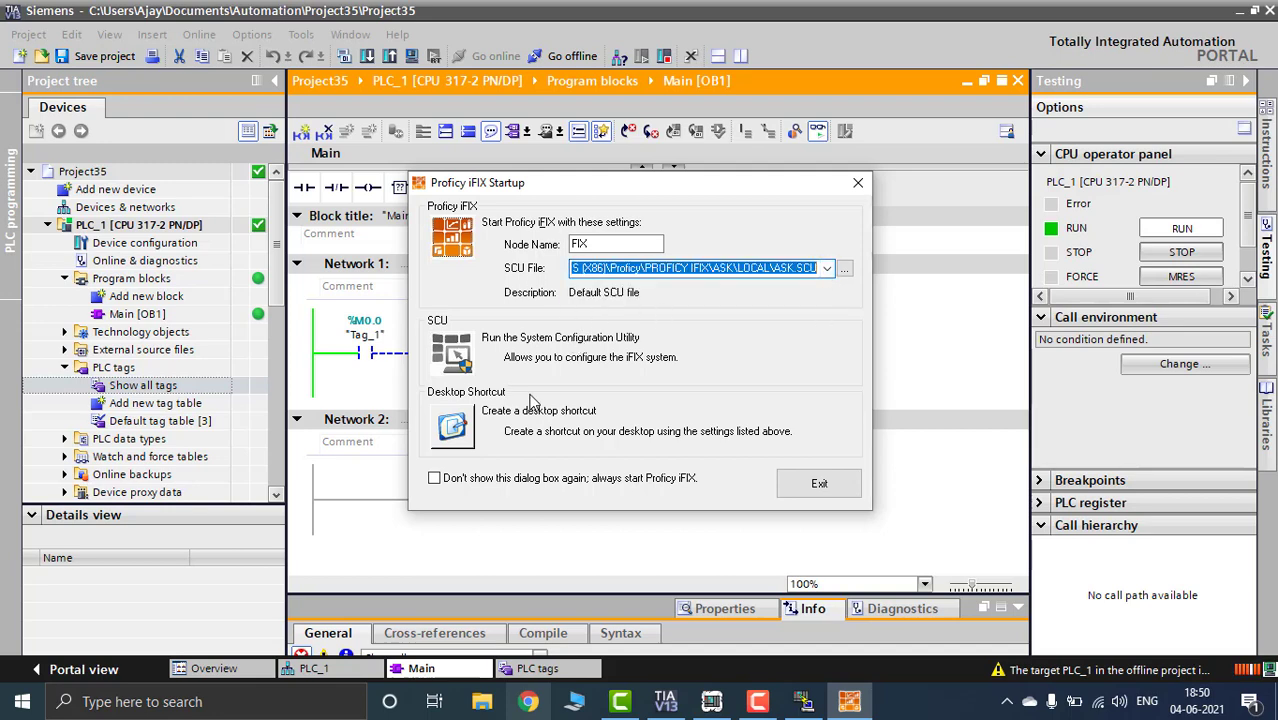
{"action": "left_click", "coordinate": [458, 240]}
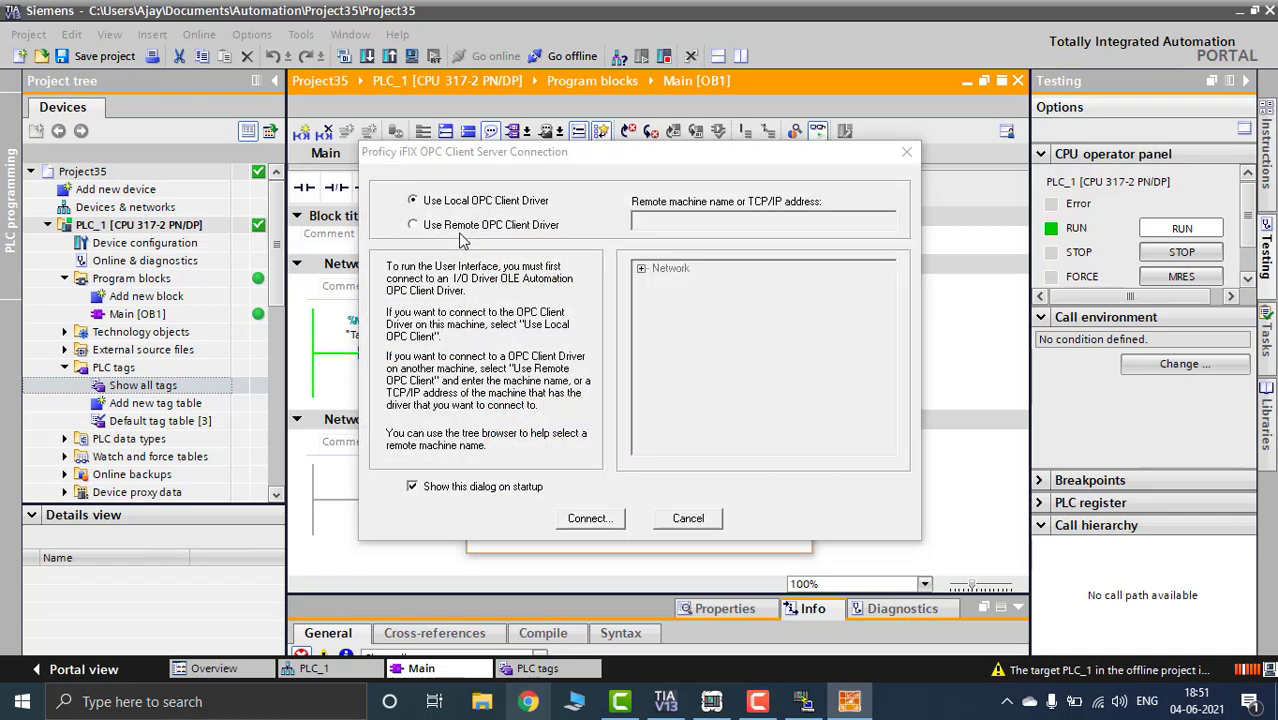
Connect to the local OPC client driver, and minimize the PowerTool, iFIX WorkSpace and iFIX Startup windows
{"action": "left_click", "coordinate": [598, 521]}
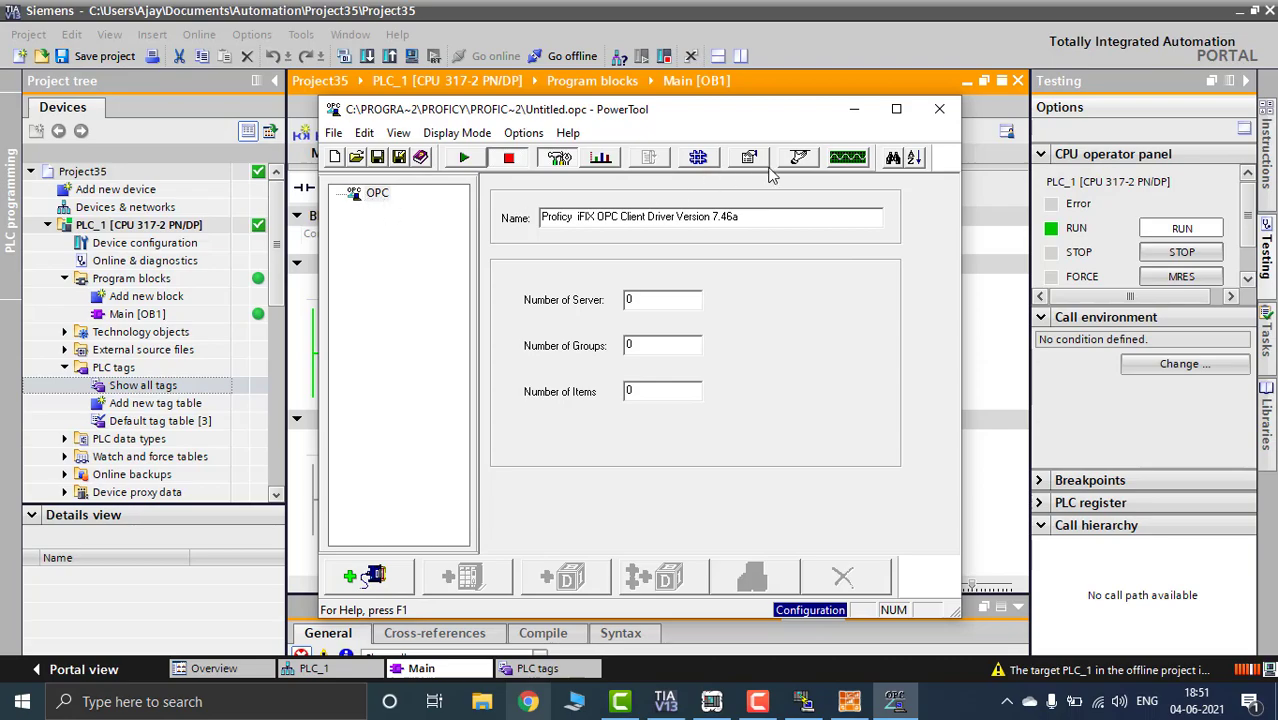
{"action": "left_click", "coordinate": [852, 113]}
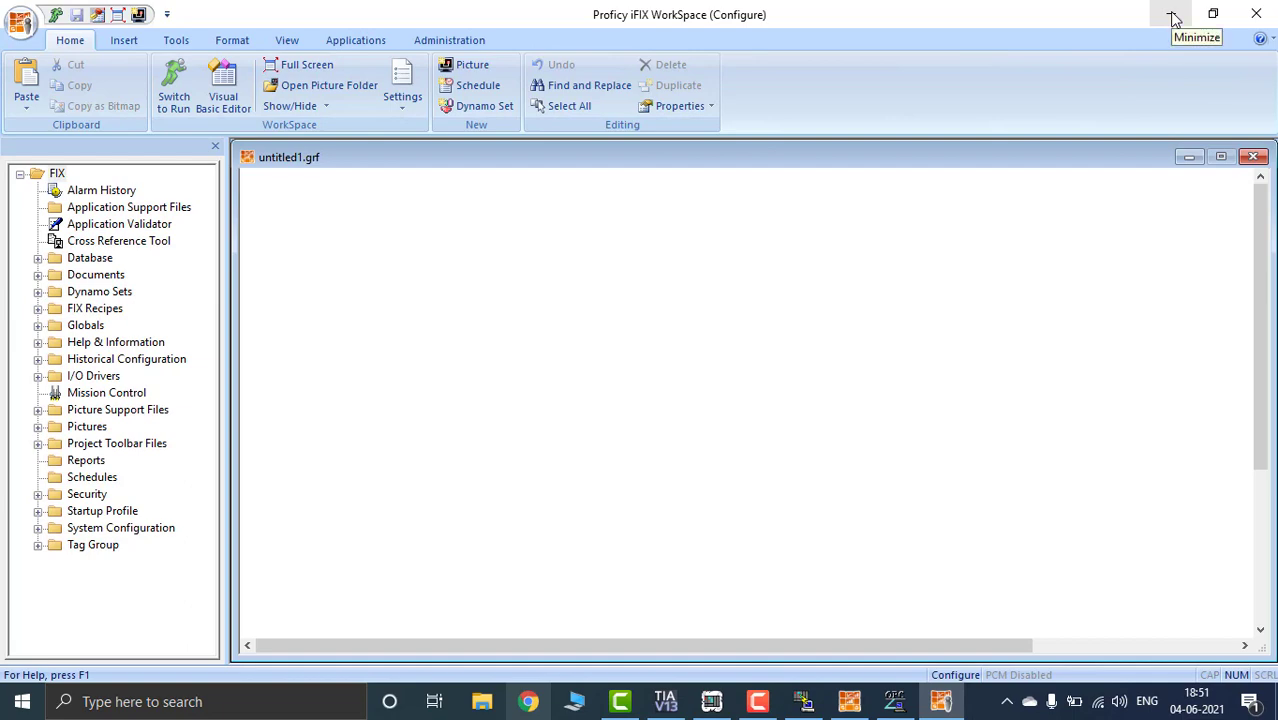
{"action": "left_click", "coordinate": [1174, 16]}
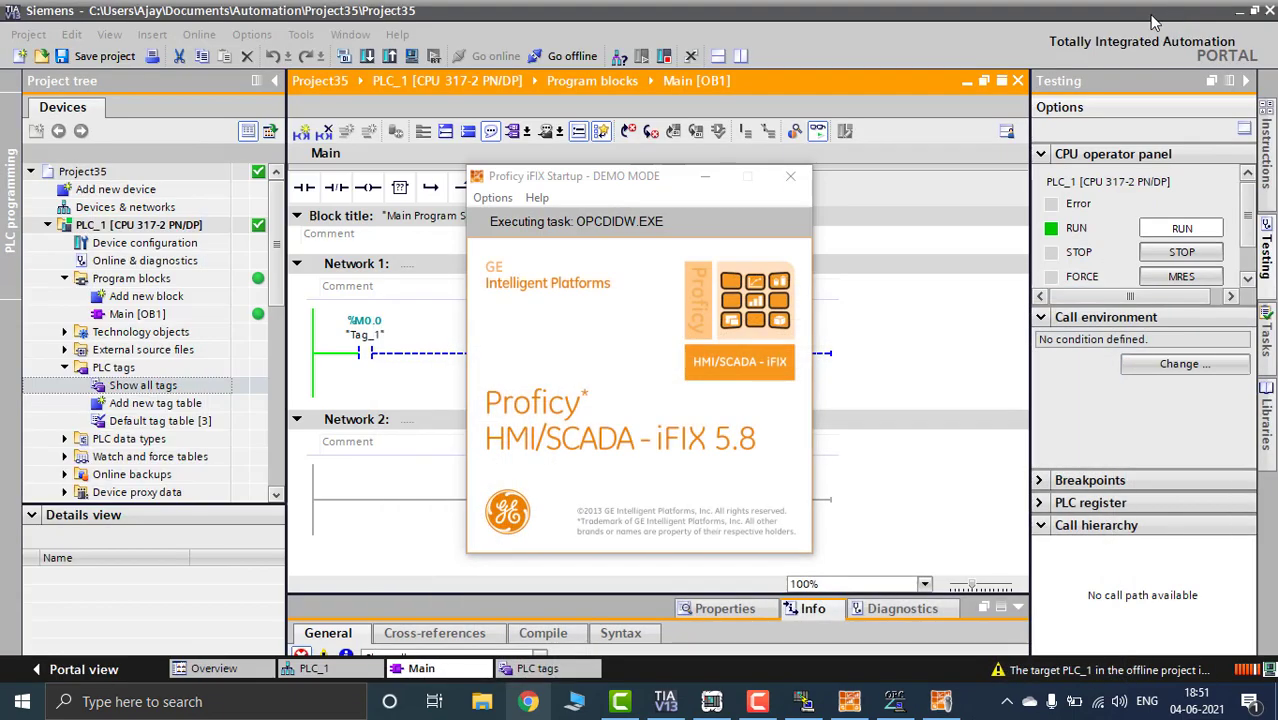
{"action": "left_click", "coordinate": [706, 180]}
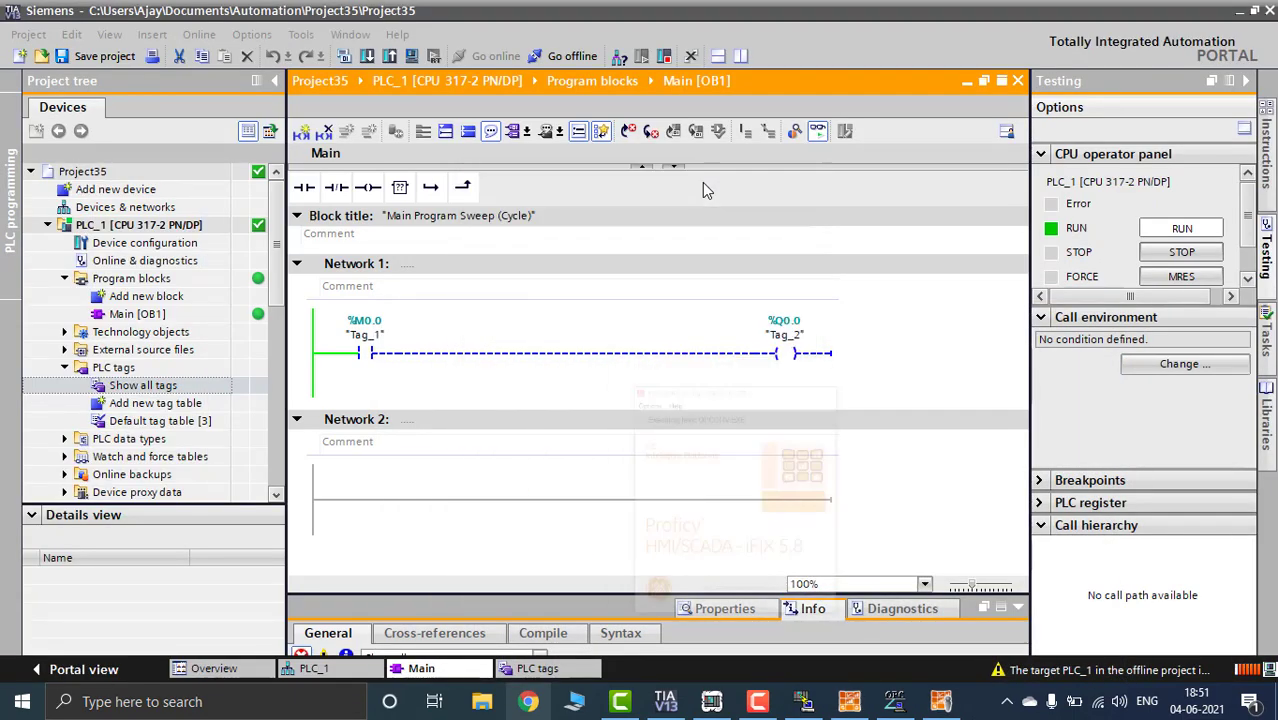
Open KEPServerEX 6 Configuration and create a new project that replaces the runtime project
{"action": "left_click", "coordinate": [22, 701]}
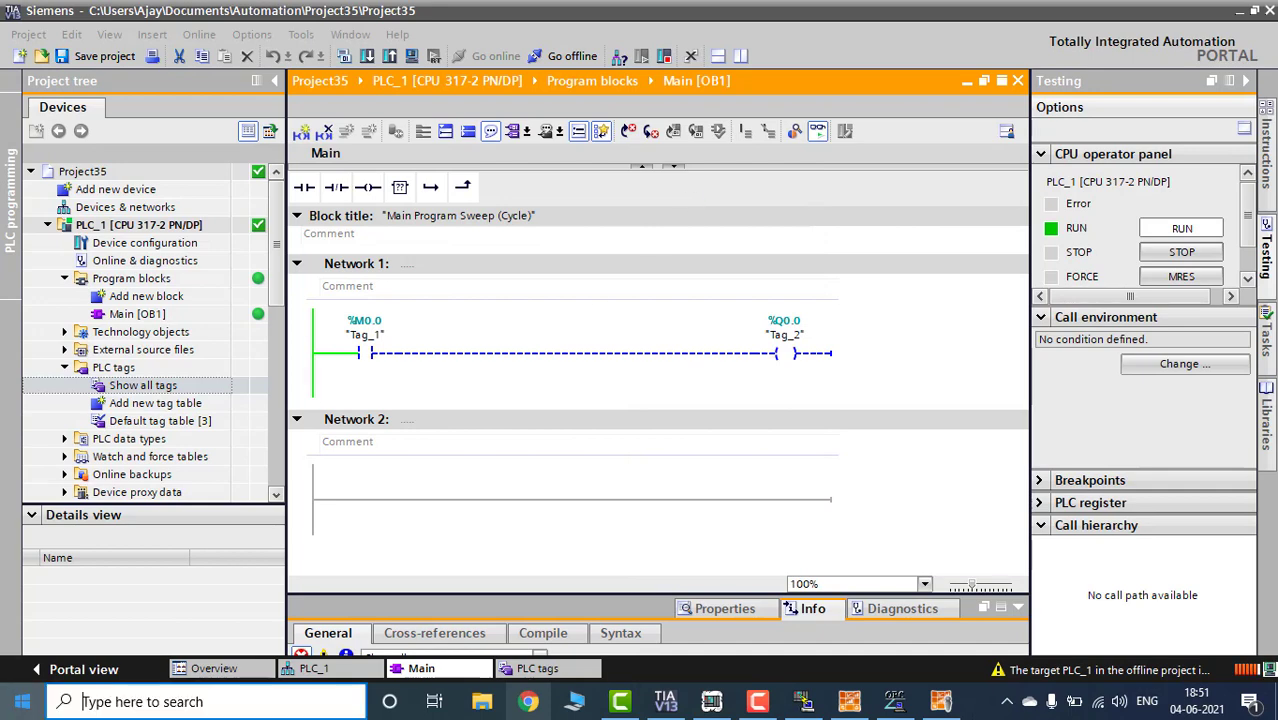
{"action": "type", "text": "kep"}
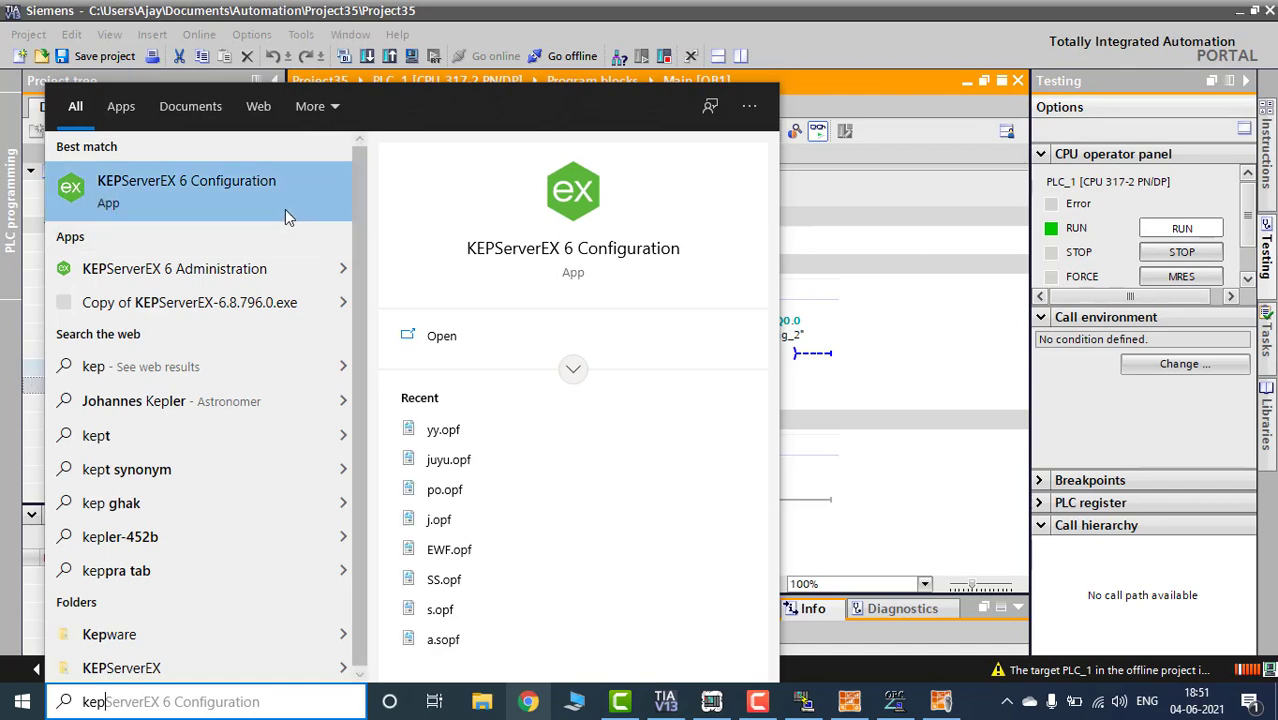
{"action": "left_click", "coordinate": [284, 208]}
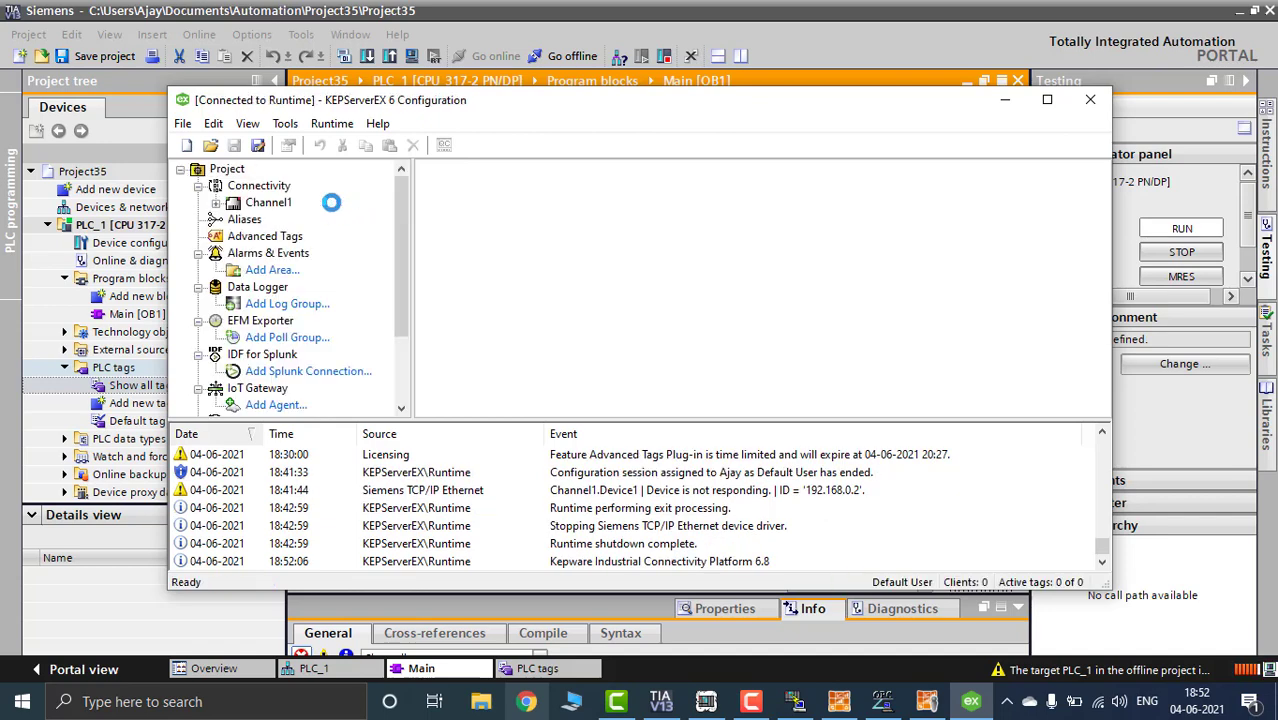
{"action": "left_click", "coordinate": [238, 206]}
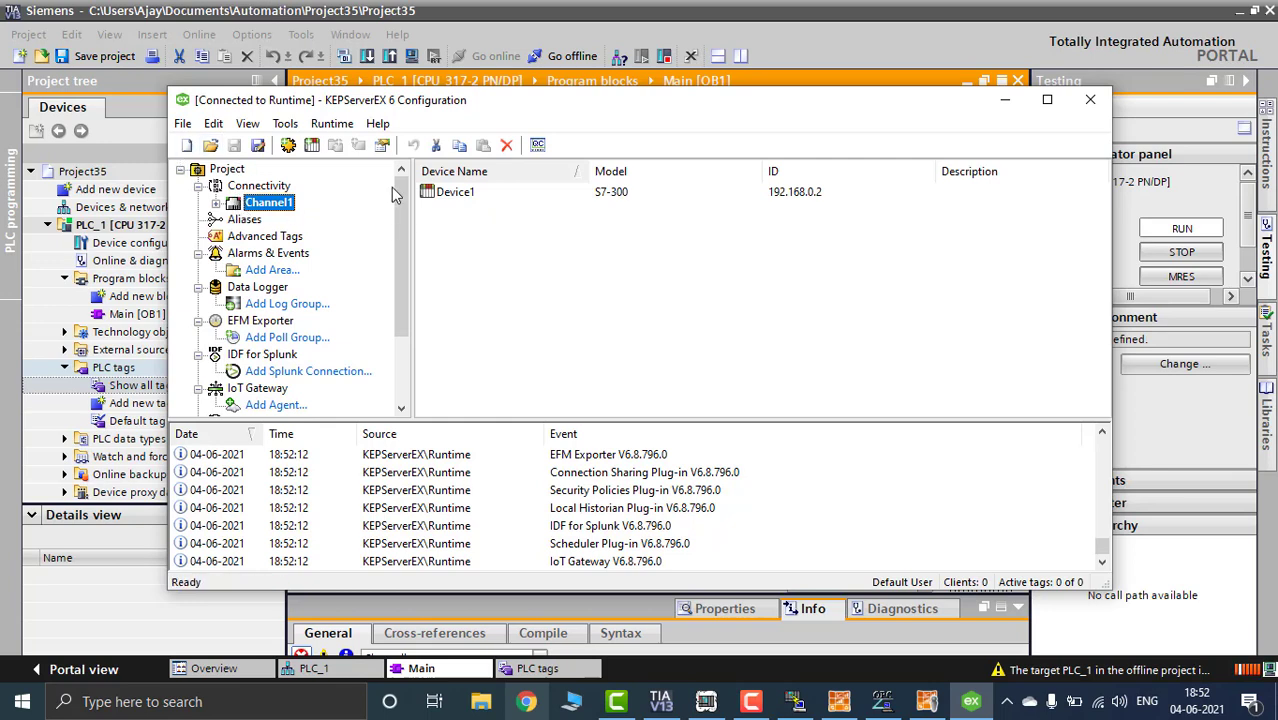
{"action": "left_click", "coordinate": [187, 145]}
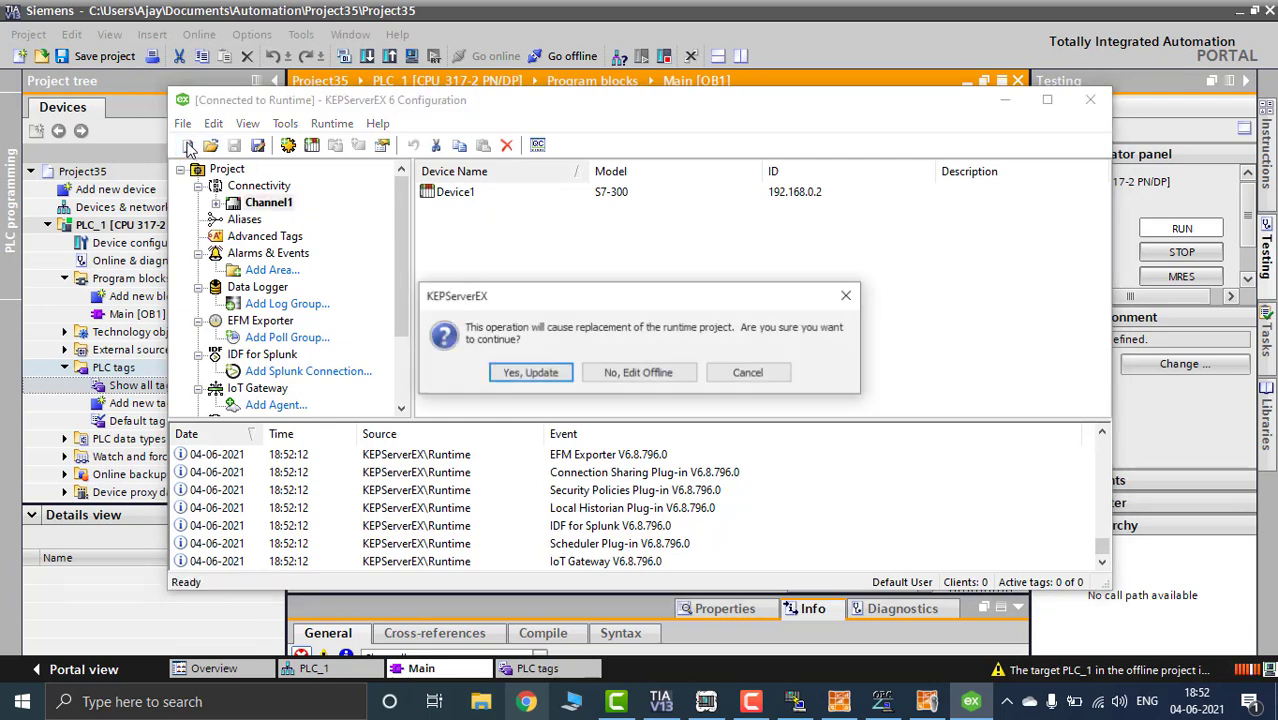
{"action": "left_click", "coordinate": [530, 373]}
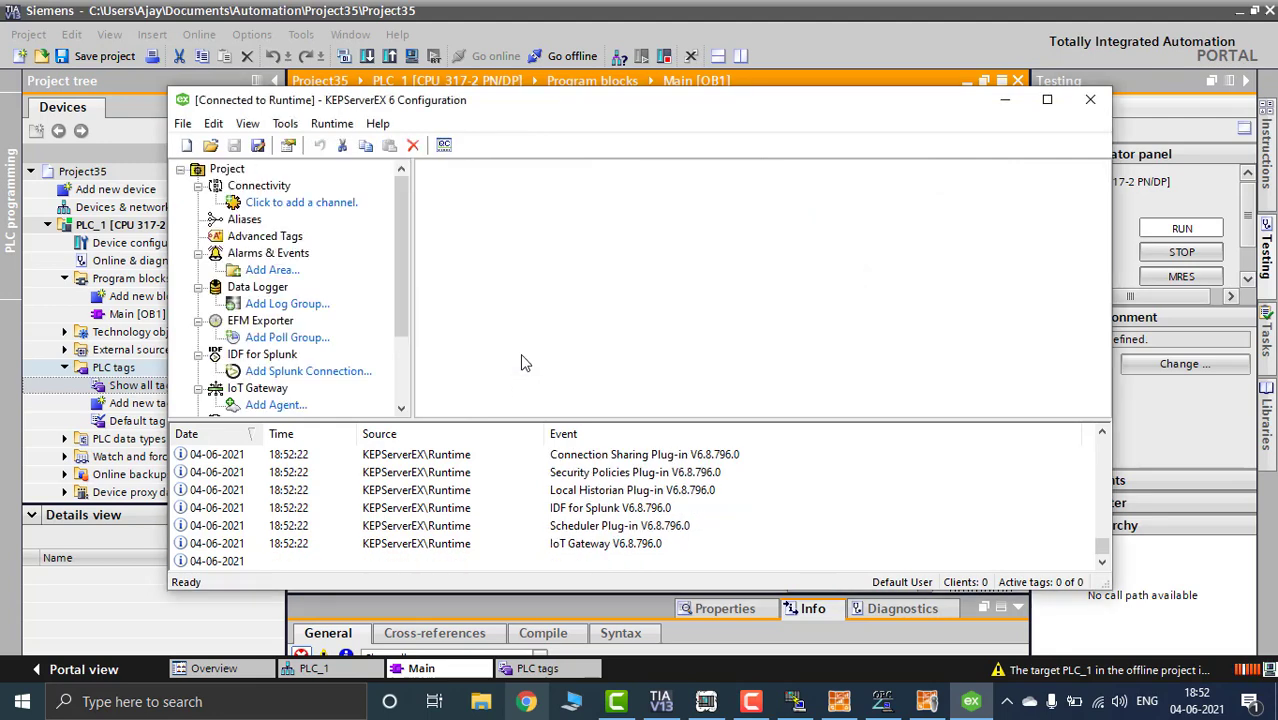
Start a new channel under Connectivity and choose Siemens TCP/IP Ethernet as its channel type
{"action": "left_click", "coordinate": [327, 203]}
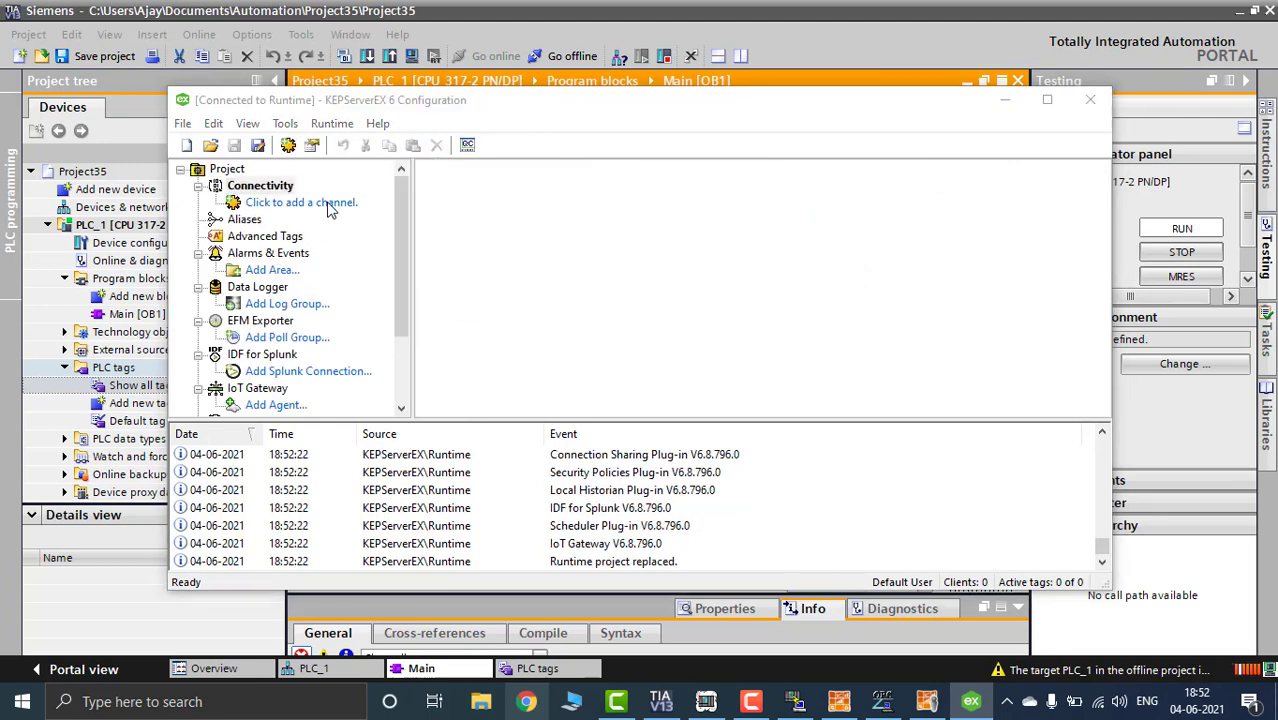
{"action": "left_click", "coordinate": [630, 258]}
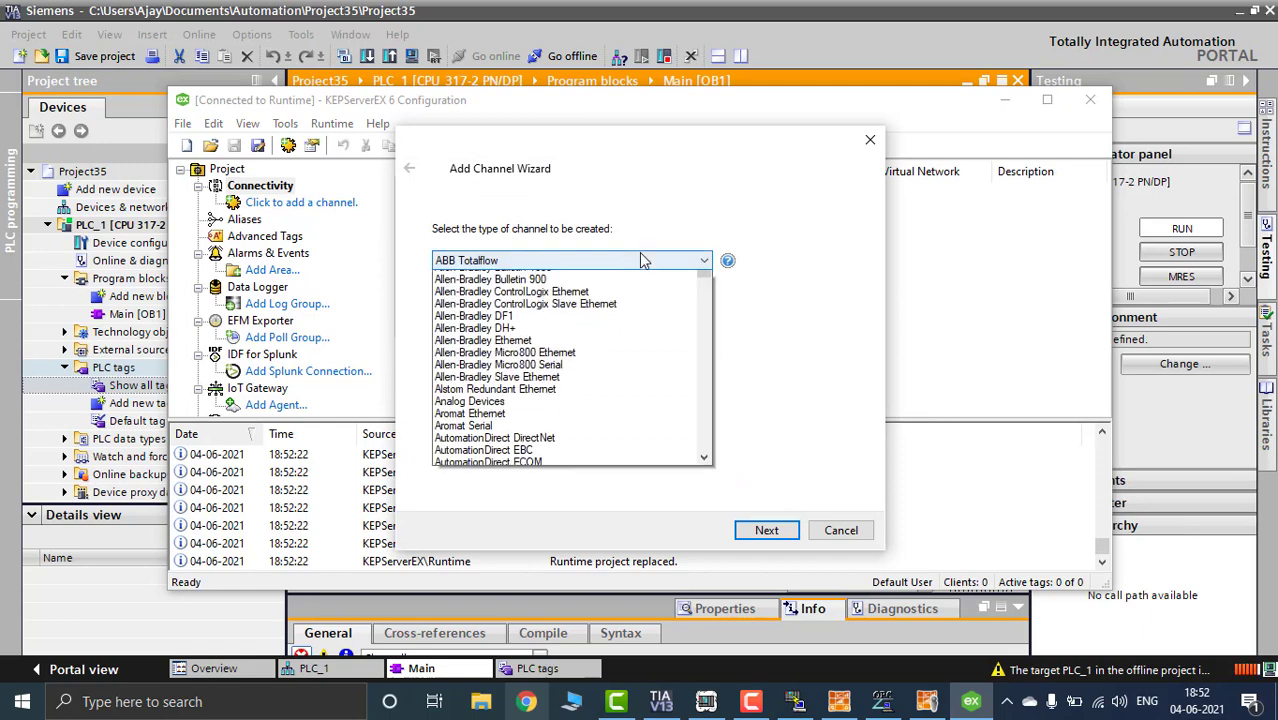
{"action": "scroll", "coordinate": [592, 437], "scroll_direction": "down", "scroll_amount": 15}
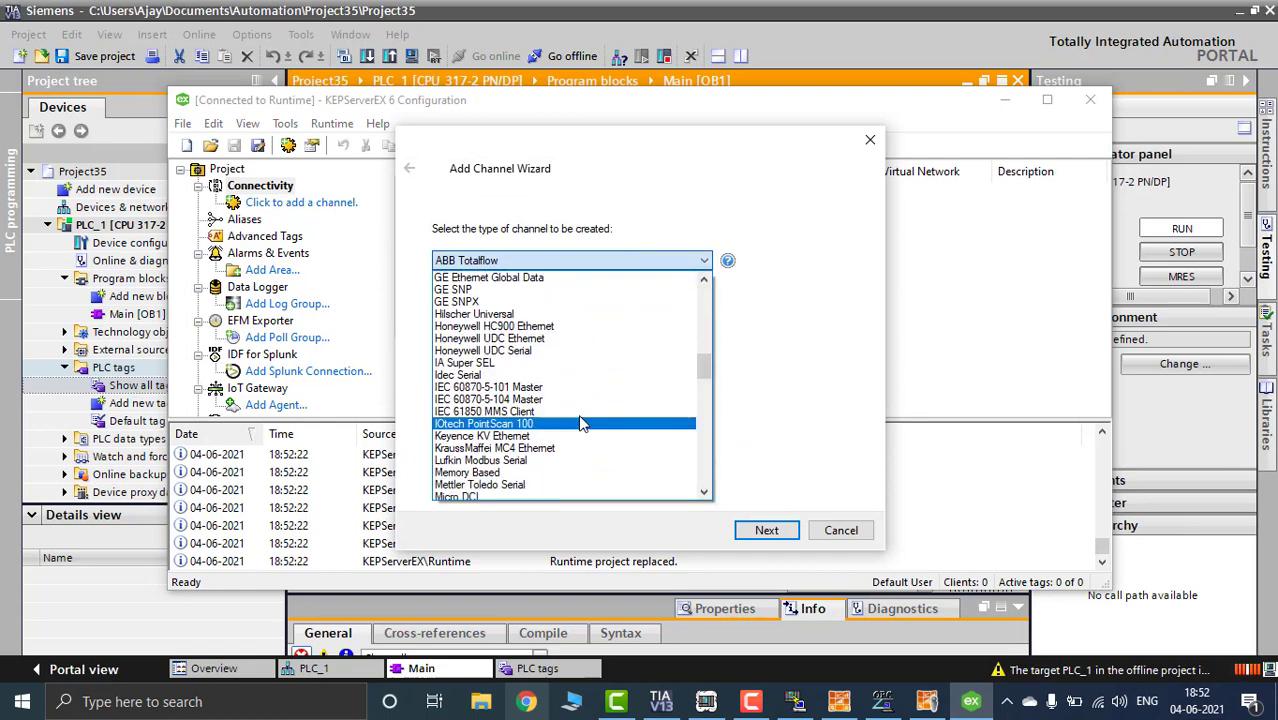
{"action": "scroll", "coordinate": [565, 375], "scroll_direction": "up", "scroll_amount": 3}
{"action": "scroll", "coordinate": [565, 375], "scroll_direction": "up", "scroll_amount": 1}
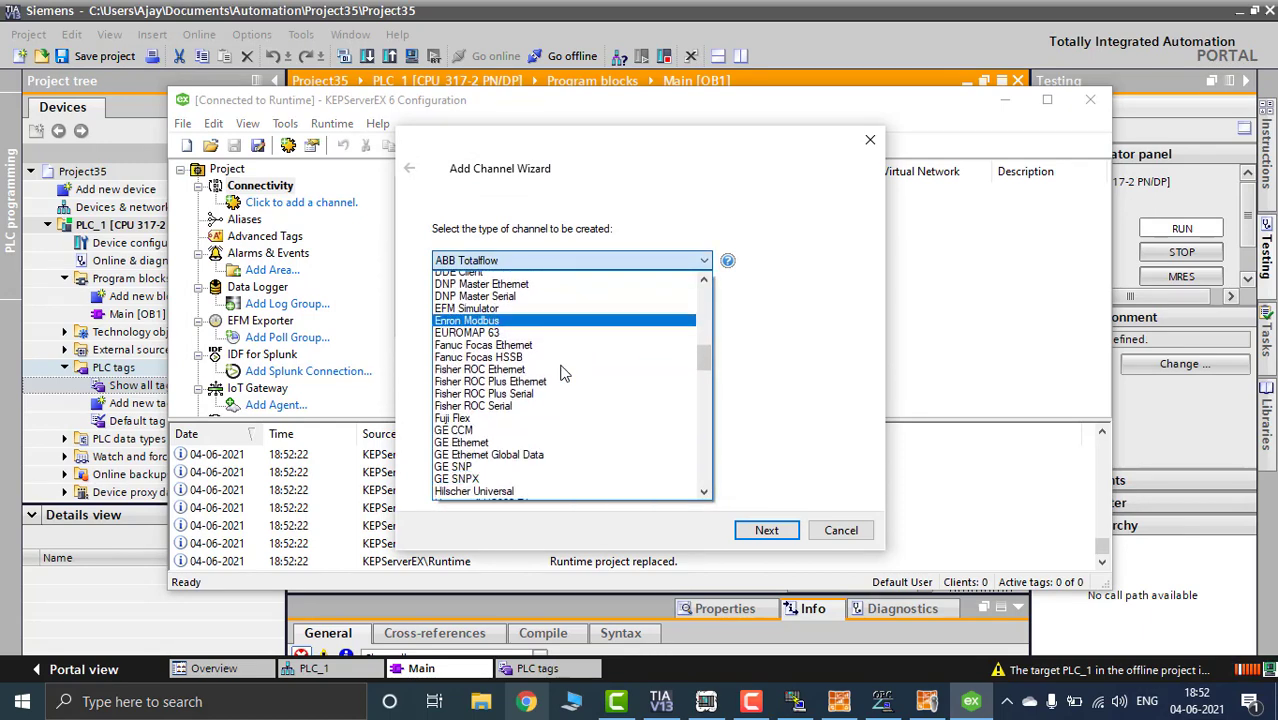
{"action": "scroll", "coordinate": [565, 375], "scroll_direction": "down", "scroll_amount": 11}
{"action": "scroll", "coordinate": [561, 373], "scroll_direction": "down", "scroll_amount": 7}
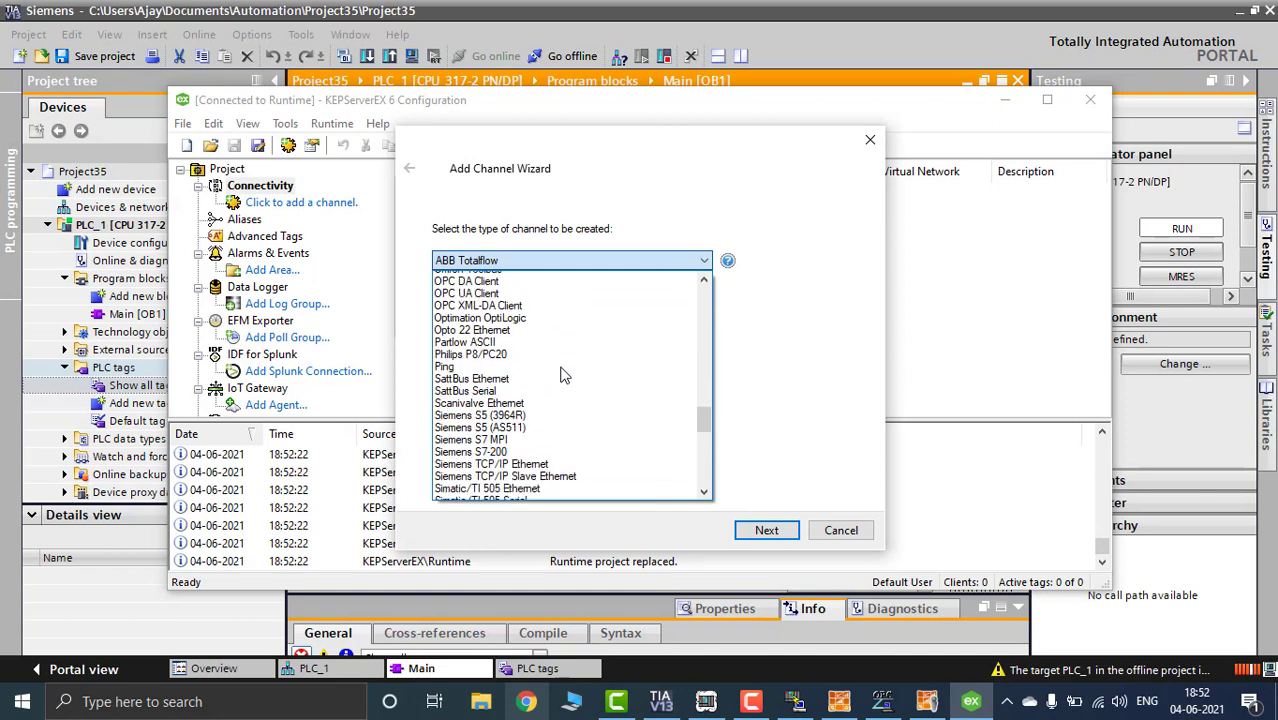
{"action": "left_click", "coordinate": [598, 462]}
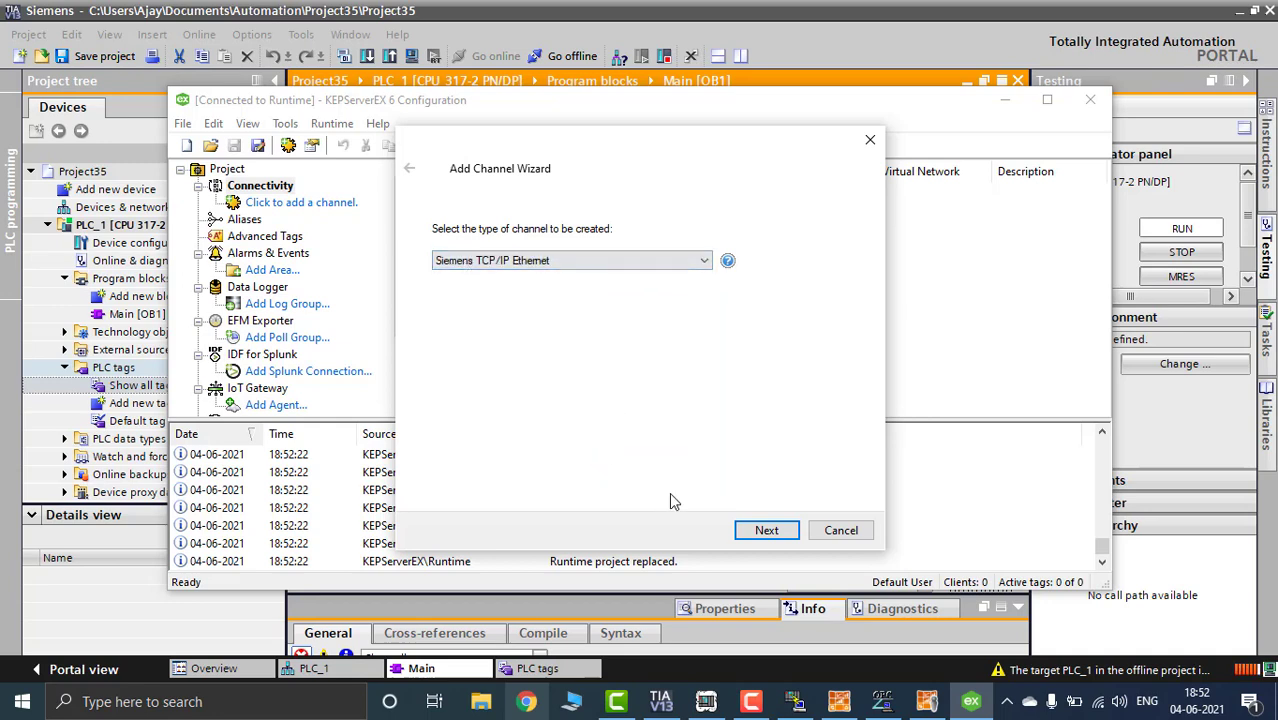
{"action": "left_click", "coordinate": [767, 530]}
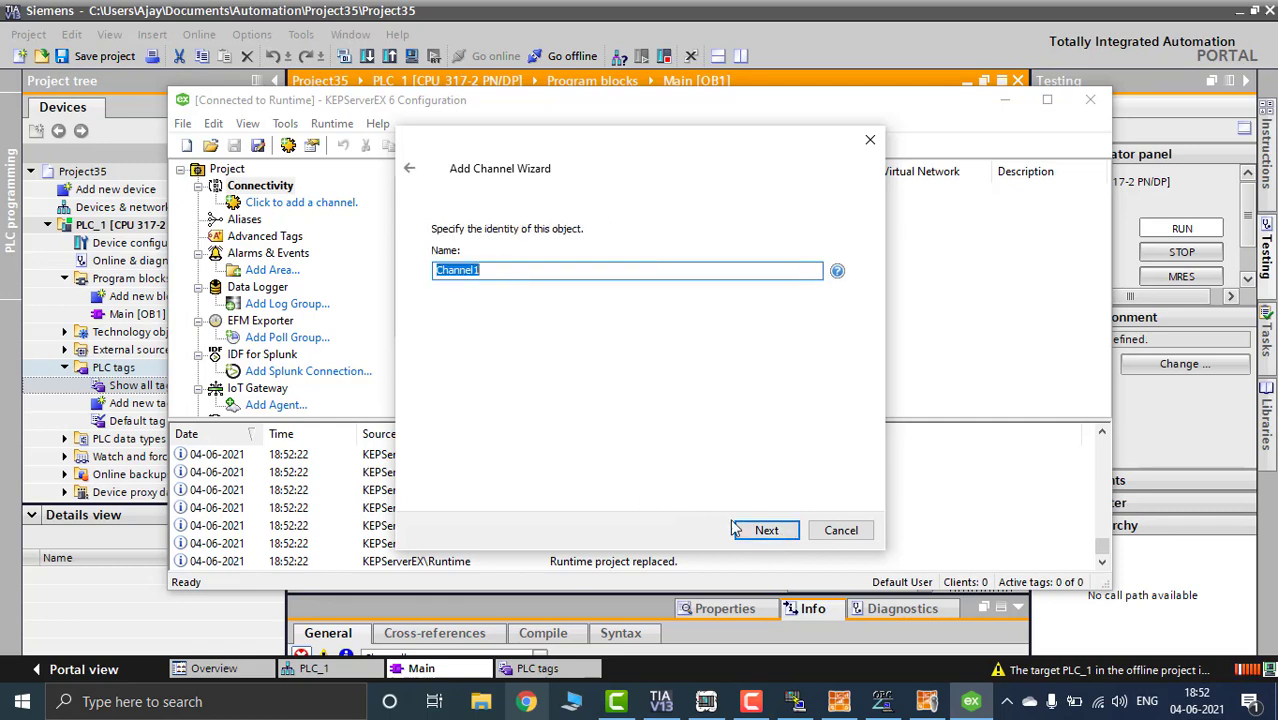
Keep the name Channel1 and the default network adapter, write optimization and floating-point settings, and finish creating the channel
{"action": "left_click", "coordinate": [767, 532]}
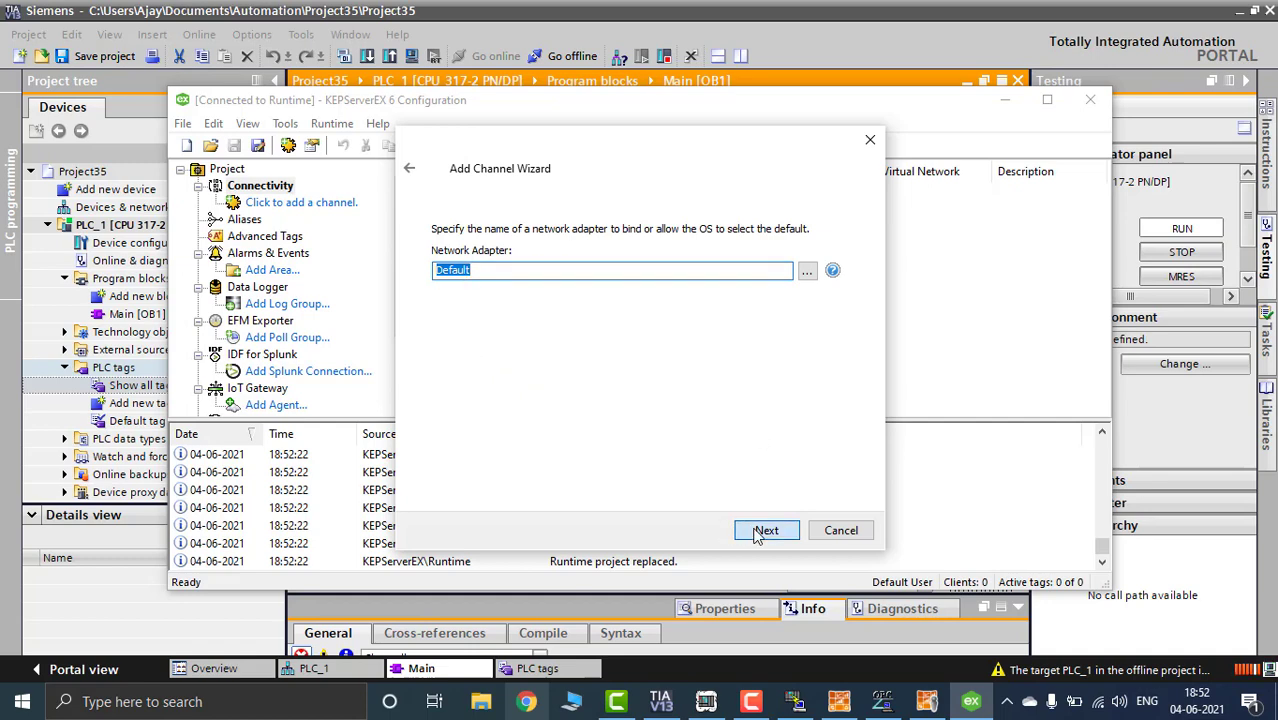
{"action": "left_click", "coordinate": [765, 531]}
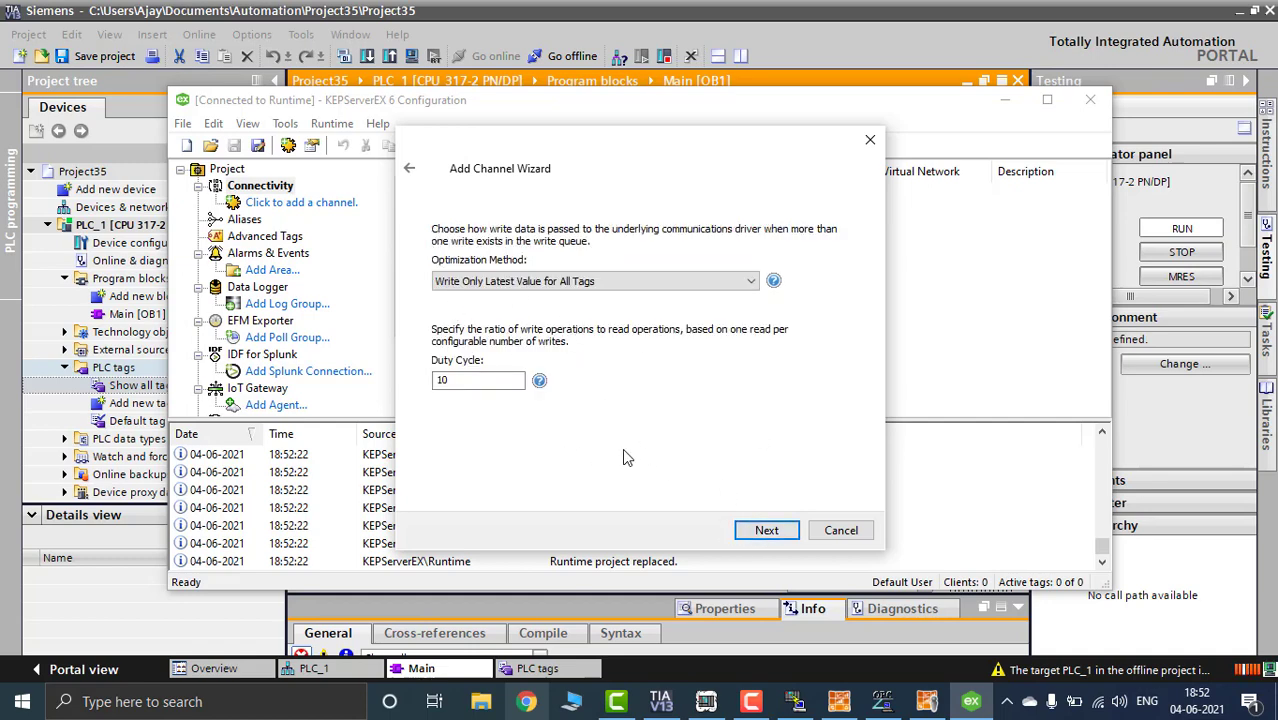
{"action": "left_click", "coordinate": [792, 537]}
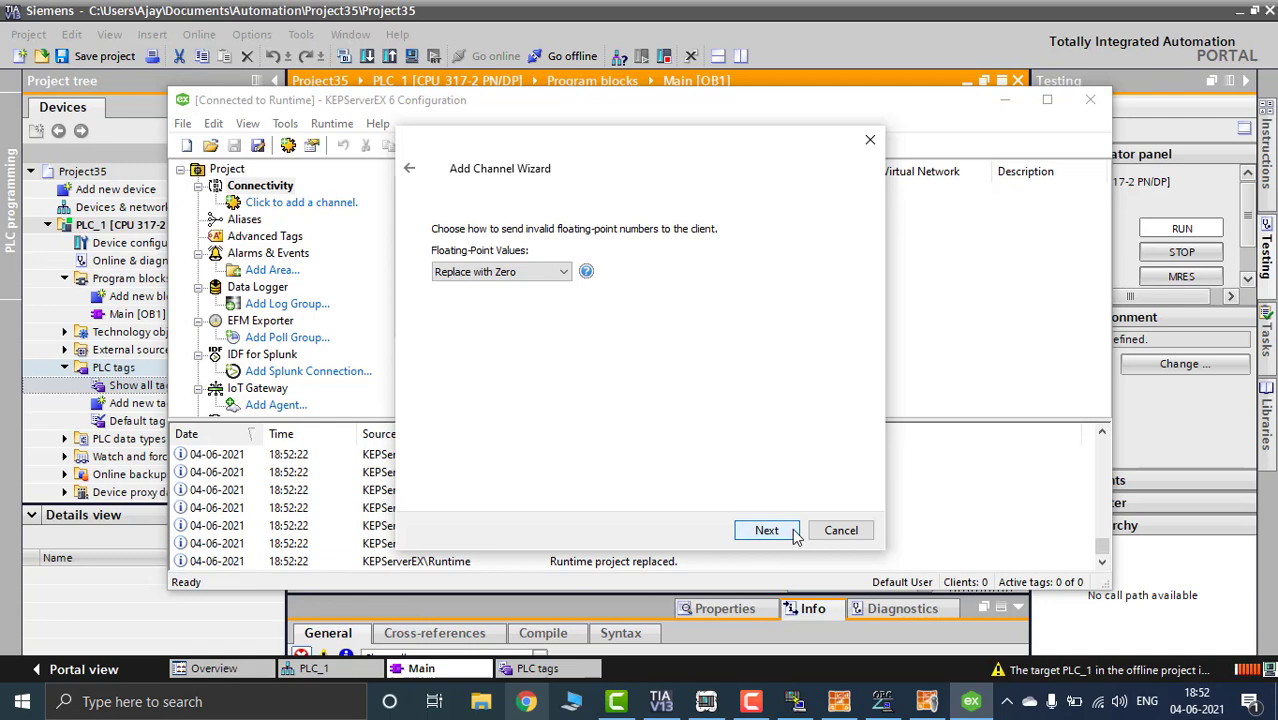
{"action": "left_click", "coordinate": [796, 537]}
{"action": "left_click", "coordinate": [766, 531]}
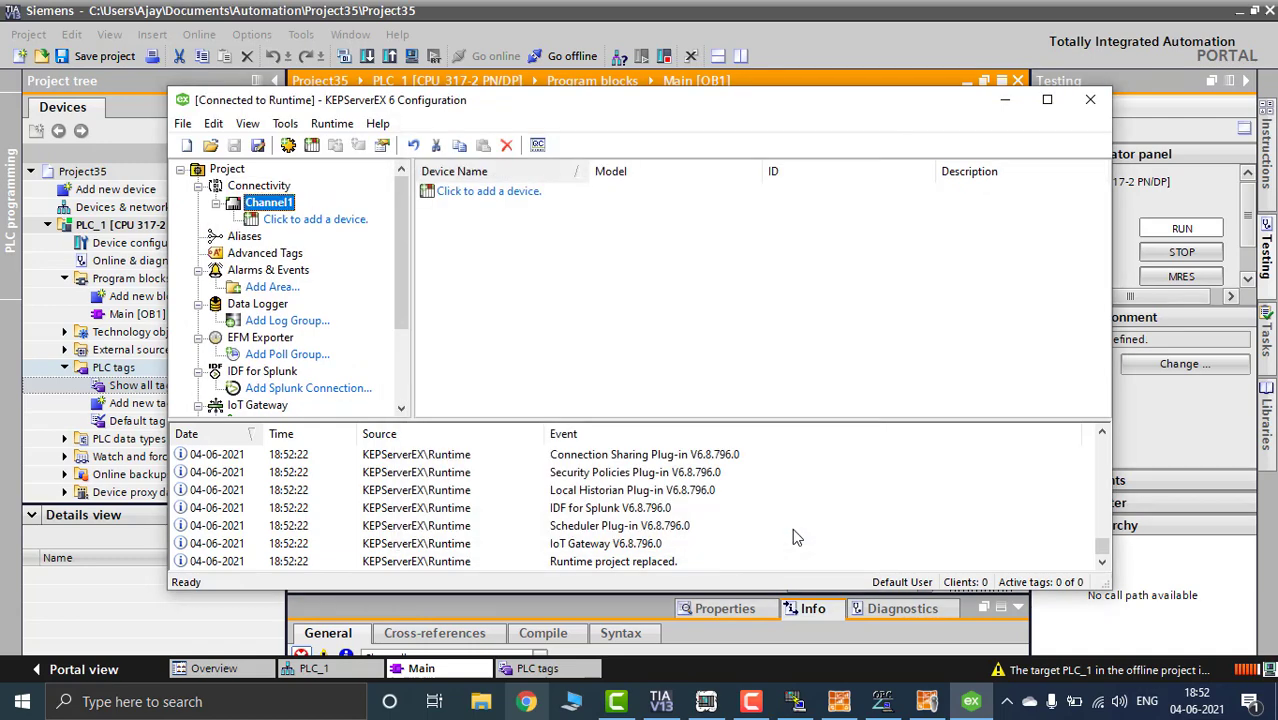
Add a device named s7 300 under Channel1 and select S7-300 as its model
{"action": "left_click", "coordinate": [323, 220]}
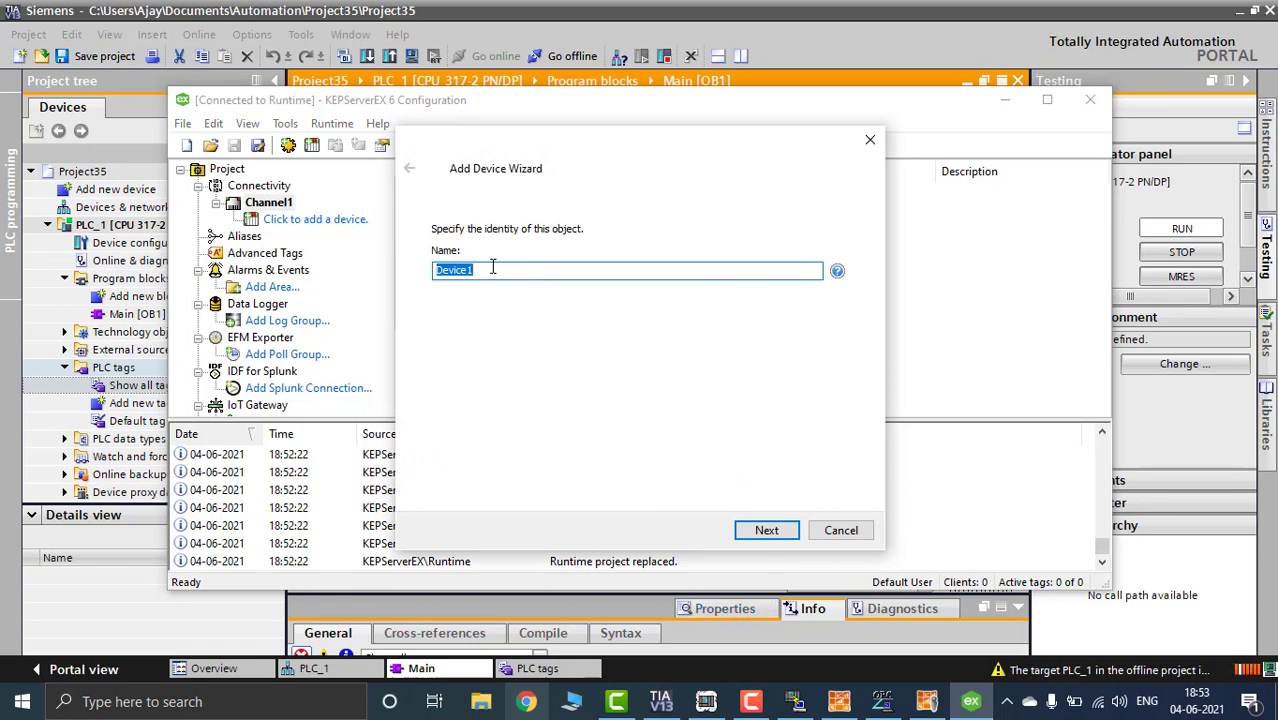
{"action": "type", "text": "s7 300"}
{"action": "left_click", "coordinate": [766, 530]}
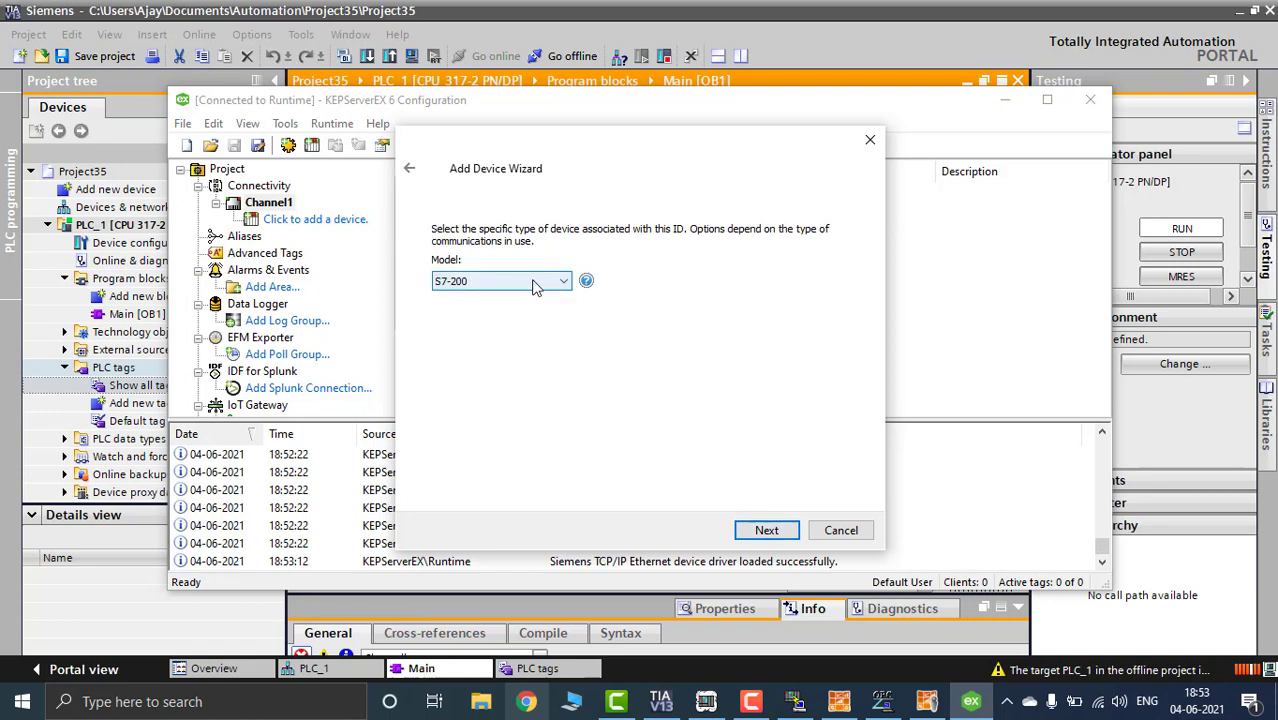
{"action": "left_click", "coordinate": [558, 283]}
{"action": "left_click", "coordinate": [505, 312]}
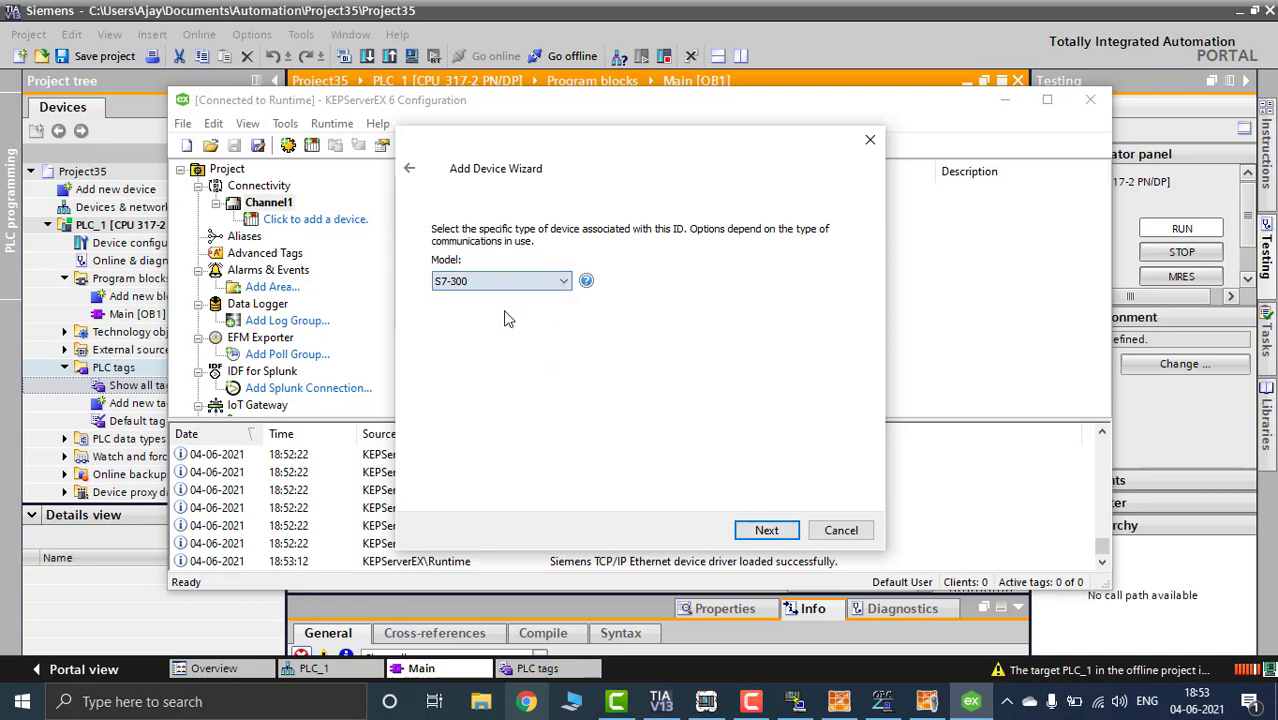
{"action": "left_click", "coordinate": [788, 531]}
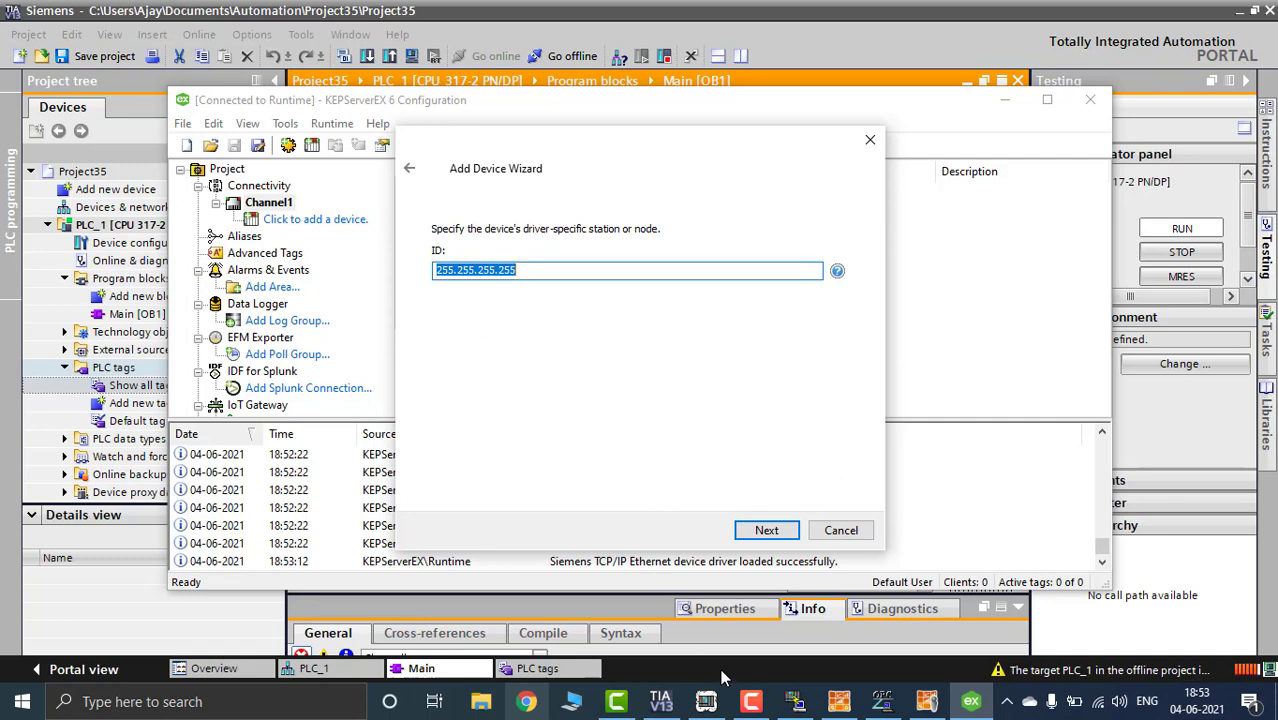
Check the server's network address in NetToPLCsim and set the new device's ID to 192.168.0.2 in KEPServerEX
{"action": "left_click", "coordinate": [795, 701]}
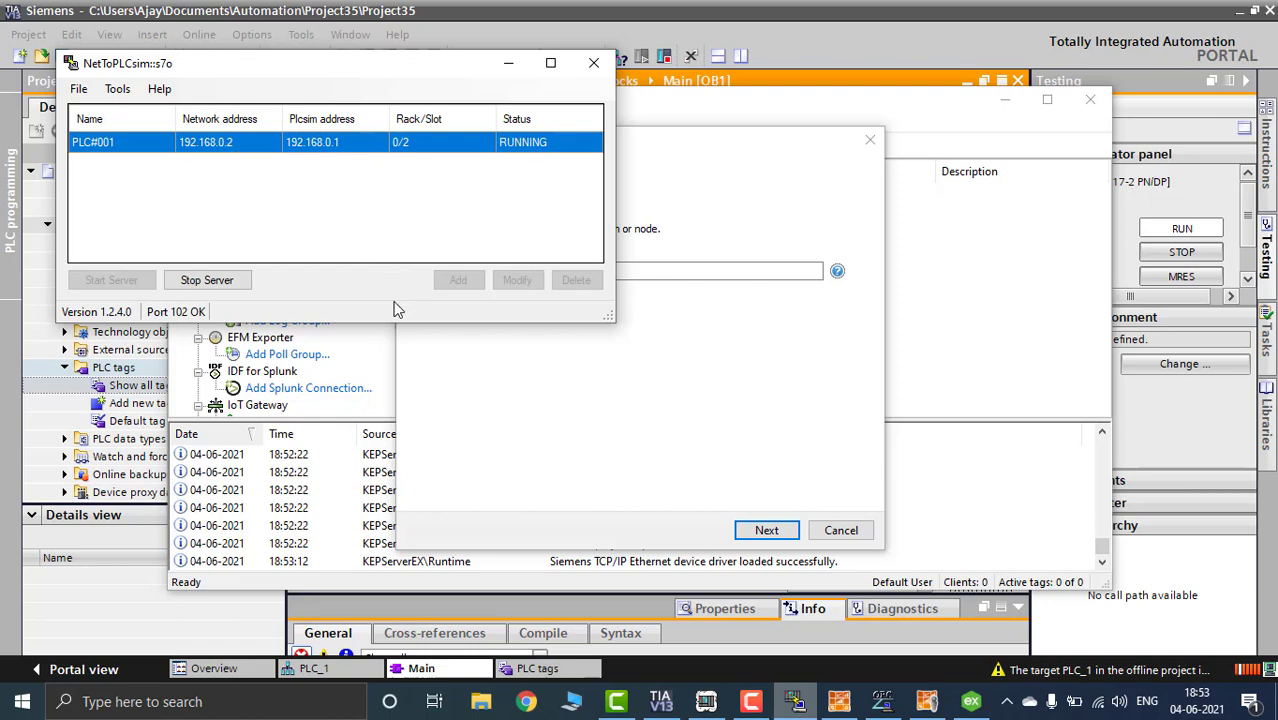
{"action": "left_click", "coordinate": [576, 418]}
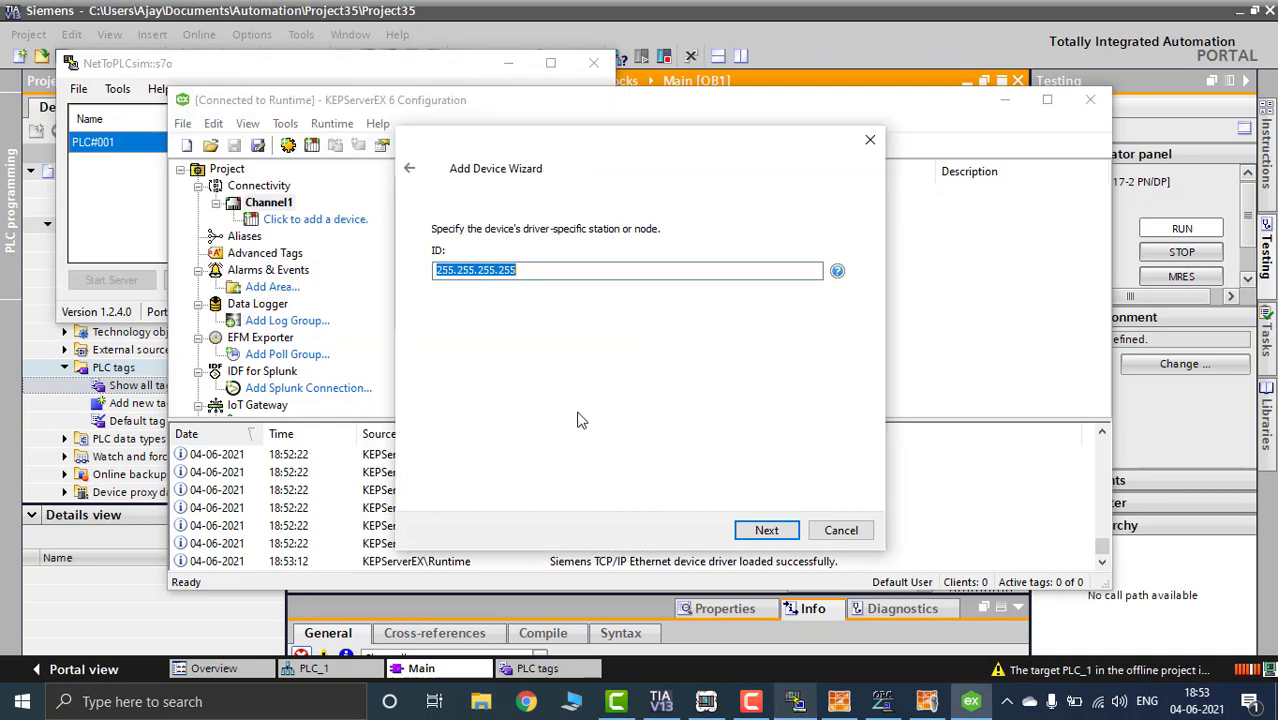
{"action": "type", "text": "192.168.0.2"}
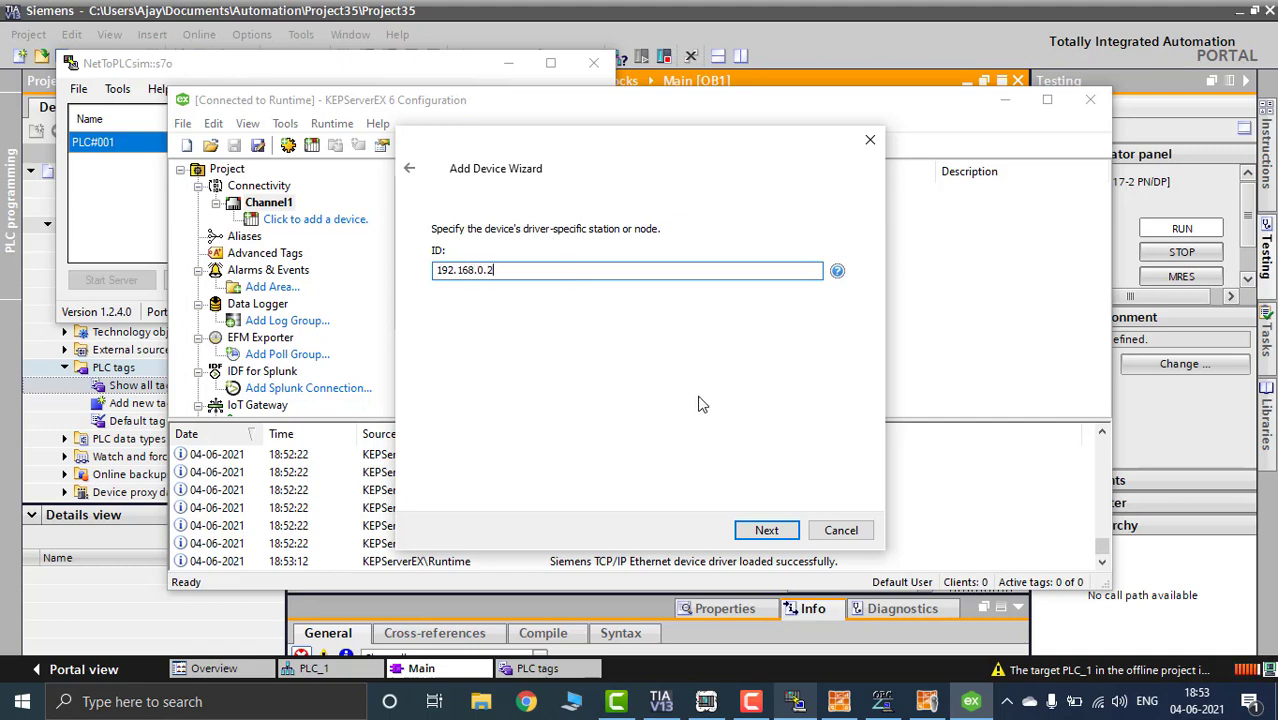
{"action": "left_click", "coordinate": [767, 531]}
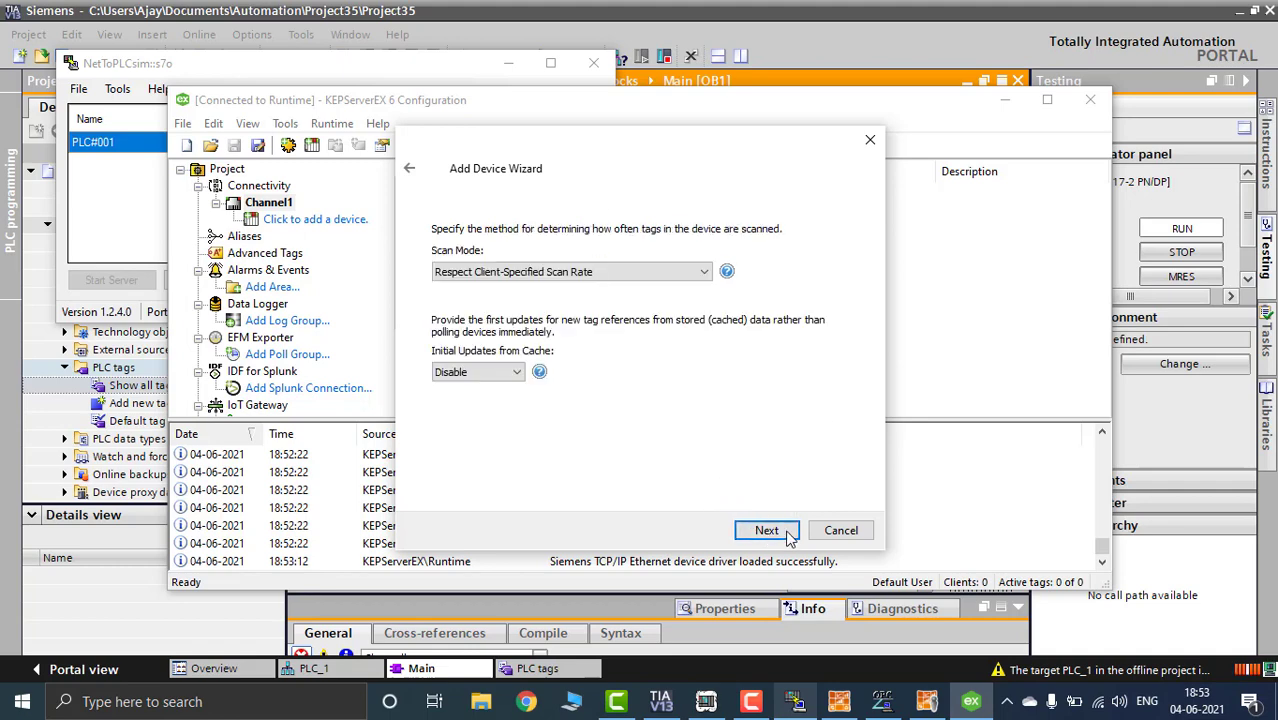
Accept the default scan, timing, port 102 and Big Endian byte order settings, and finish creating the s7 300 device
{"action": "left_click", "coordinate": [767, 531]}
{"action": "left_click", "coordinate": [767, 531]}
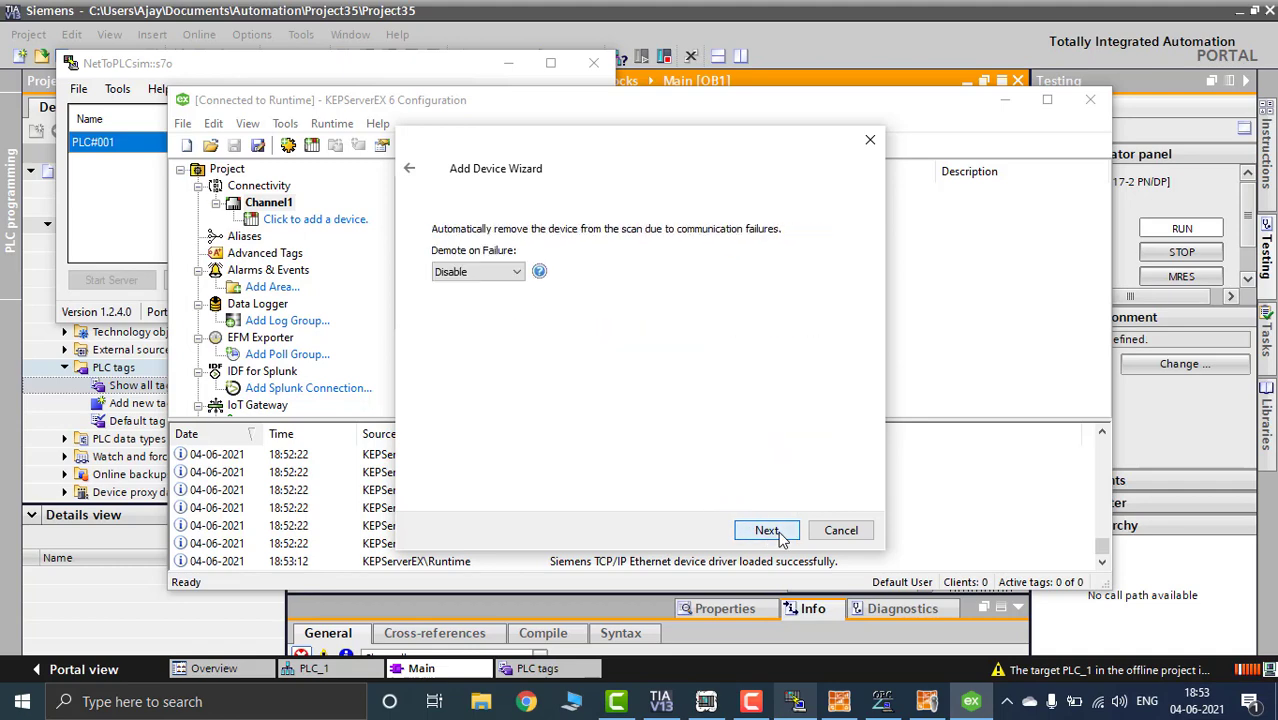
{"action": "left_click", "coordinate": [780, 536]}
{"action": "left_click", "coordinate": [780, 536]}
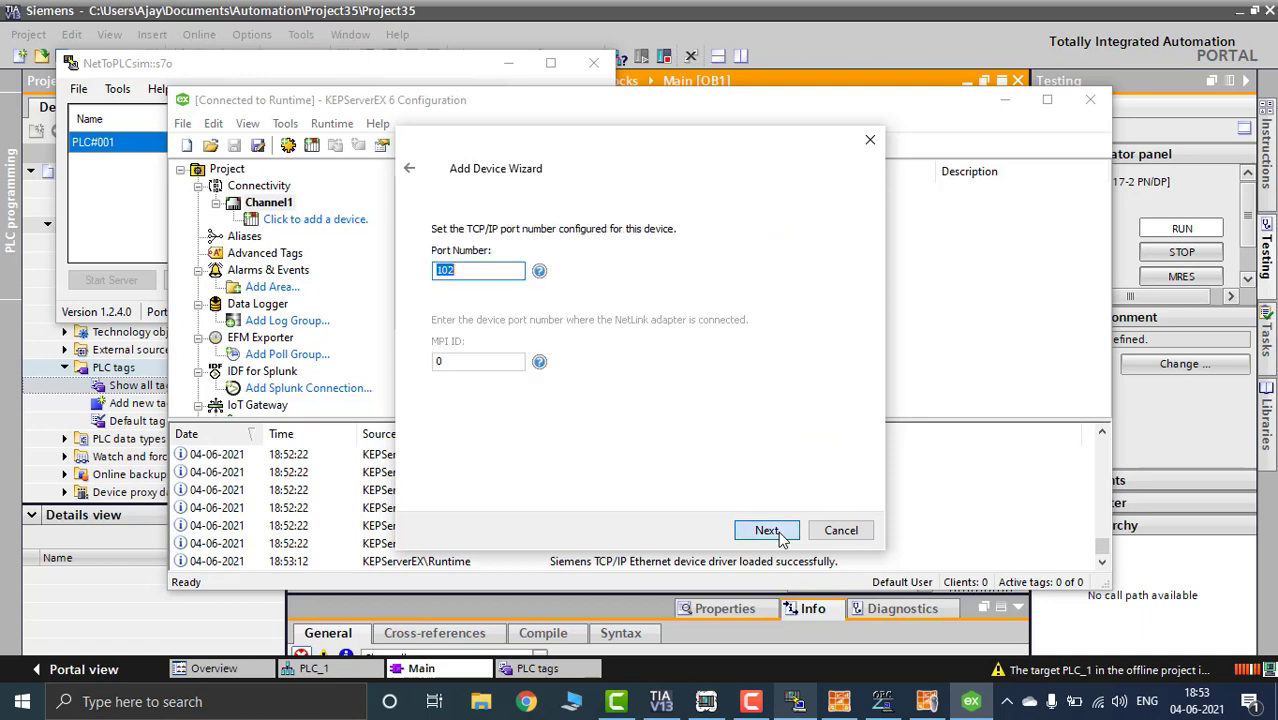
{"action": "left_click", "coordinate": [780, 536]}
{"action": "left_click", "coordinate": [780, 536]}
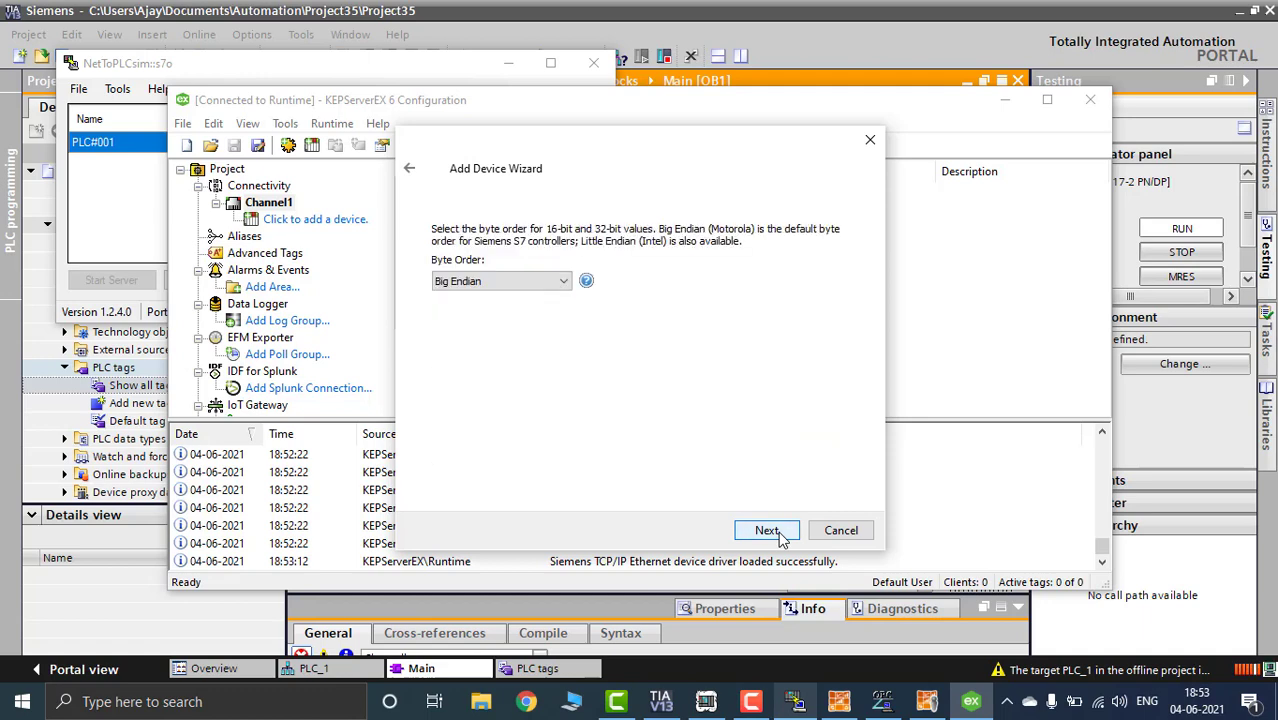
{"action": "left_click", "coordinate": [781, 536]}
{"action": "left_click", "coordinate": [781, 536]}
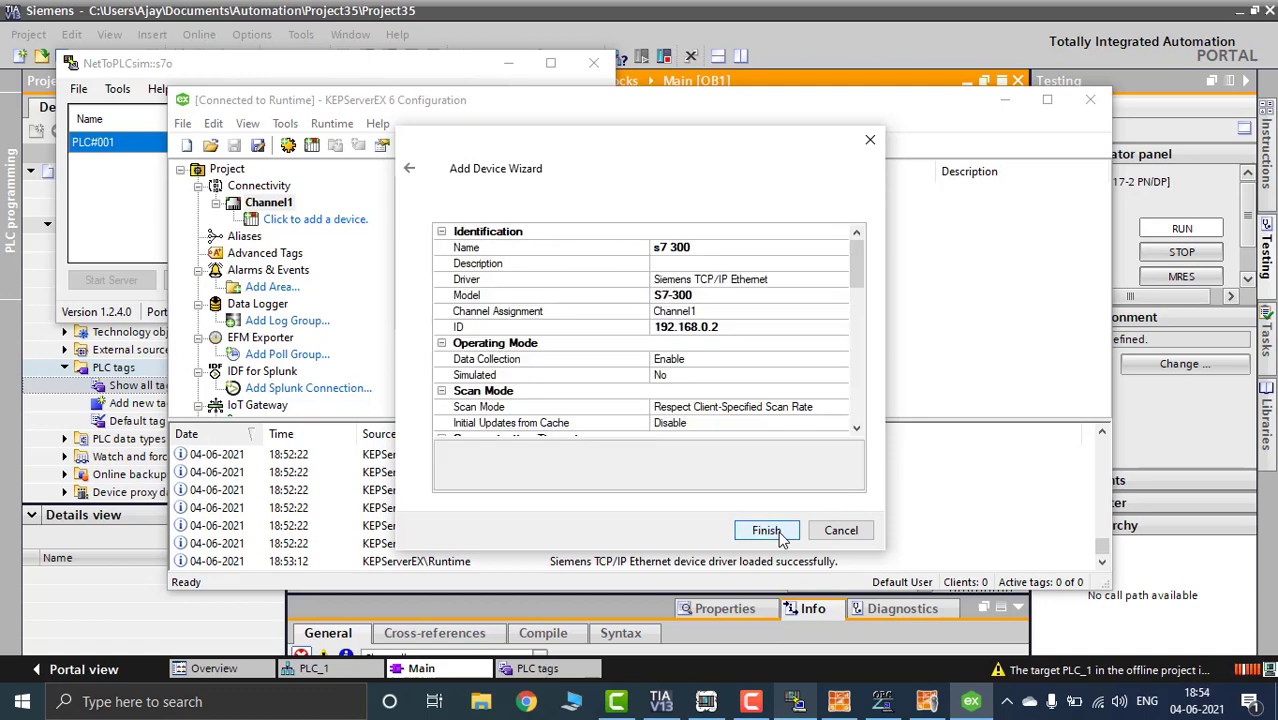
{"action": "left_click", "coordinate": [766, 531]}
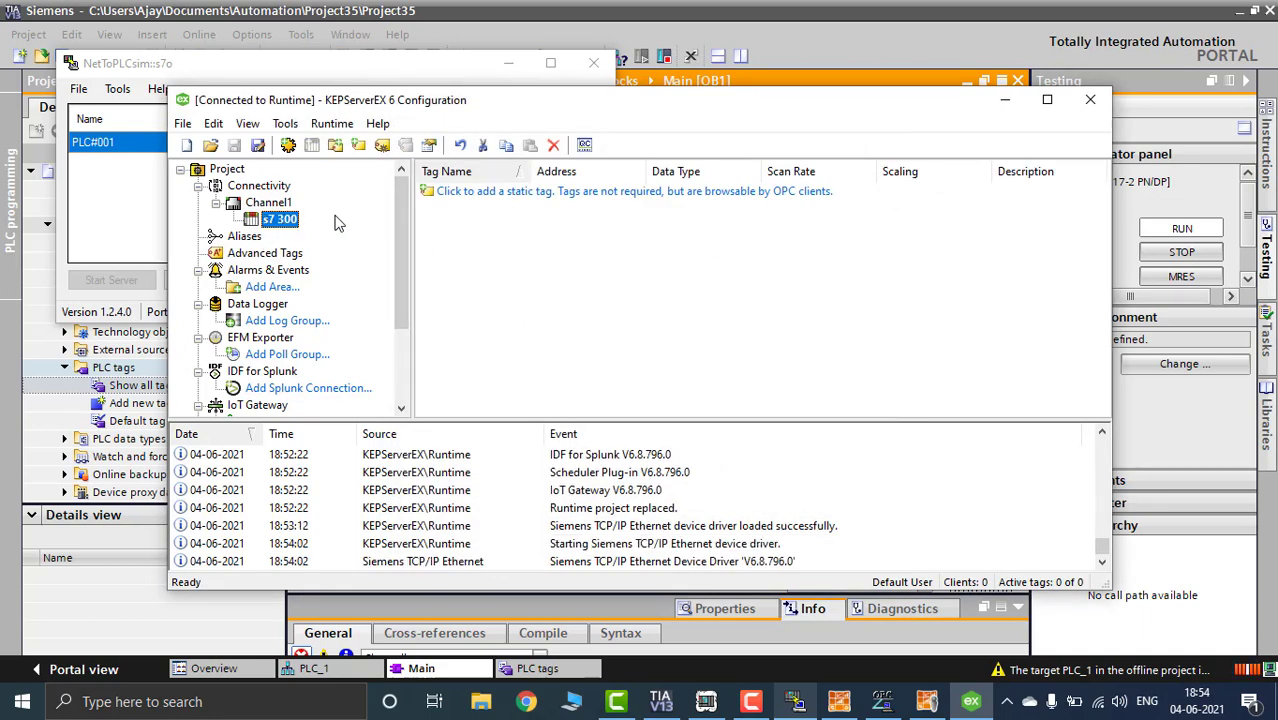
Start a static tag named 1 under the s7 300 device, and switch to TIA Portal to view the PLC tags' addresses
{"action": "left_click", "coordinate": [534, 194]}
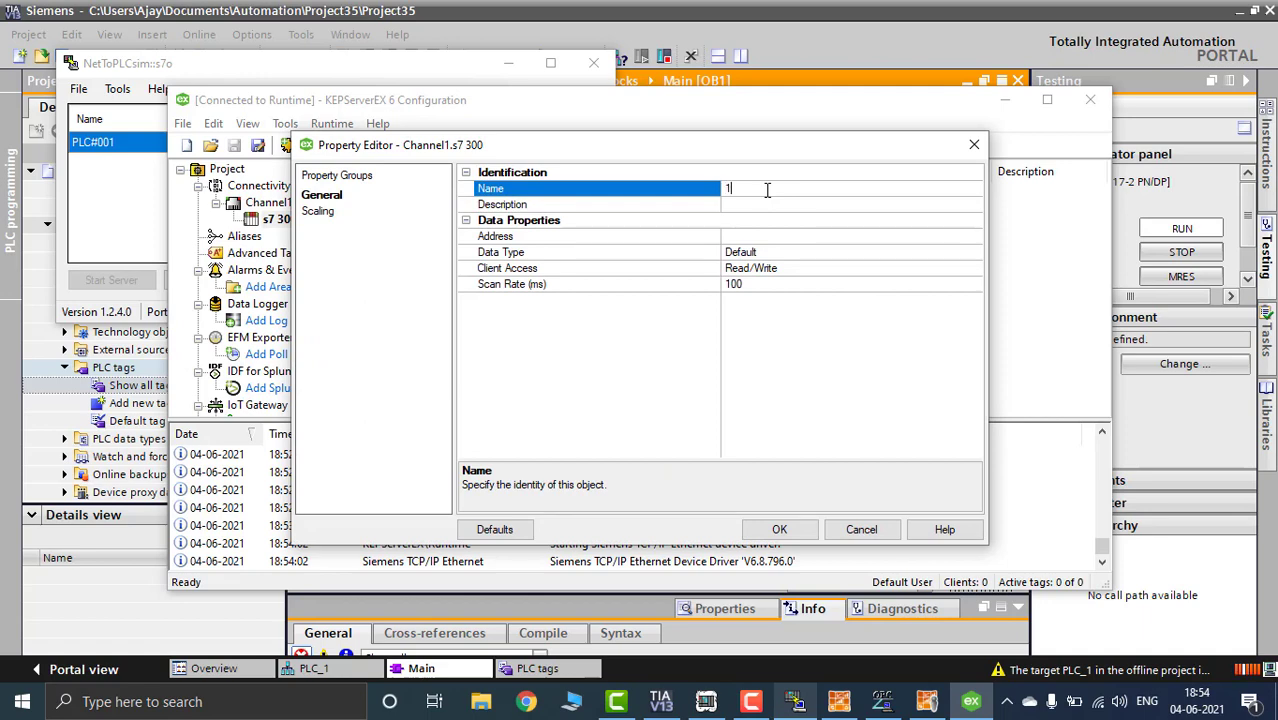
{"action": "type", "text": "1"}
{"action": "left_click", "coordinate": [759, 241]}
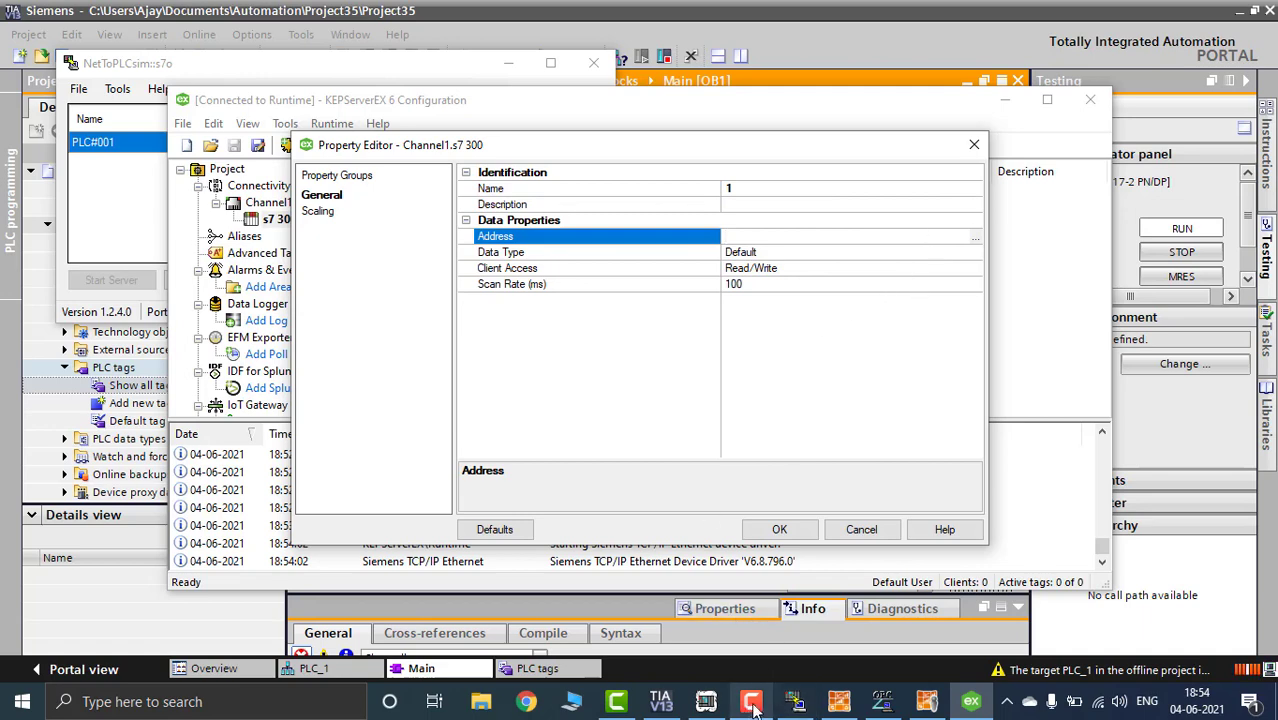
{"action": "left_click", "coordinate": [671, 704]}
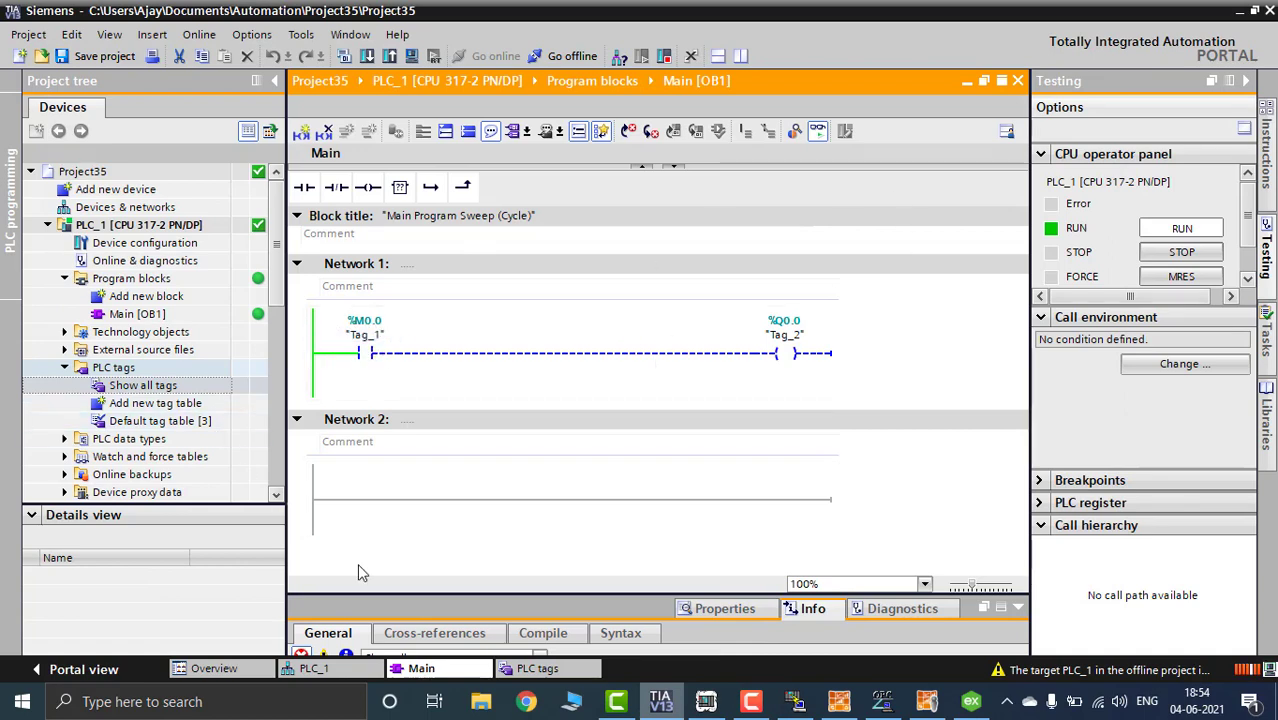
{"action": "left_click", "coordinate": [560, 668]}
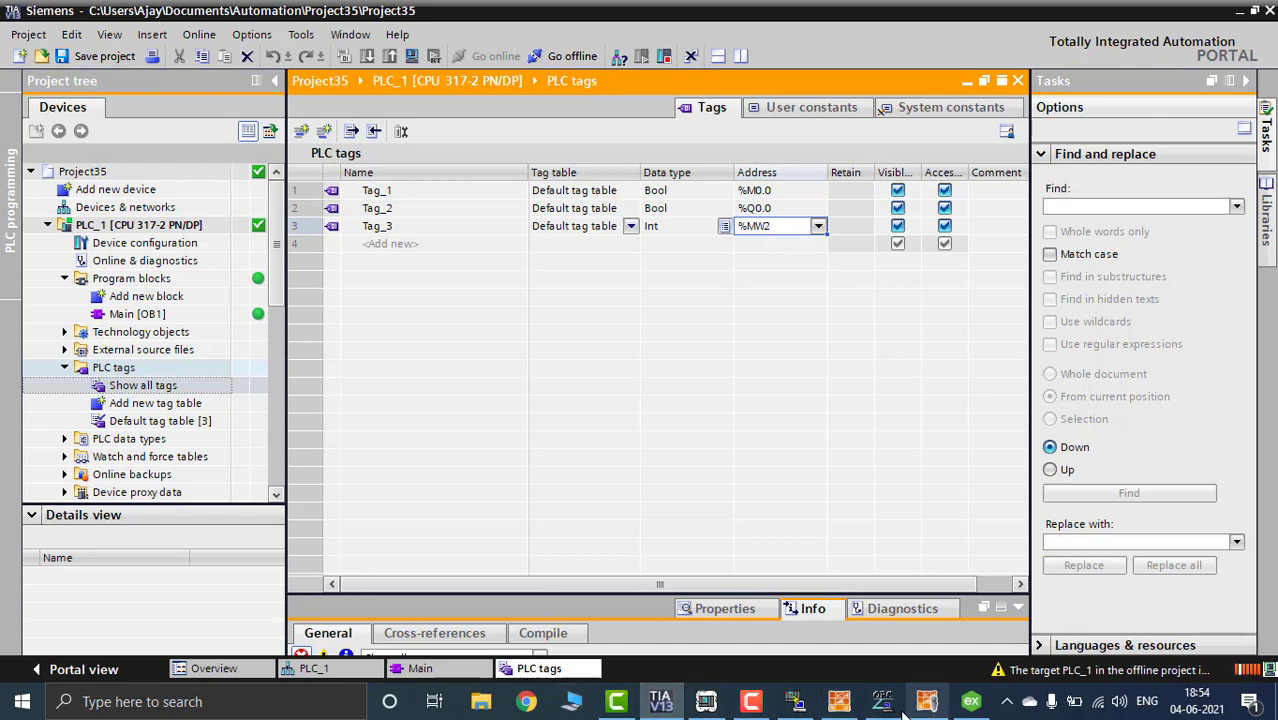
Return to KEPServerEX, set tag 1's address to m0.0 and its data type to Boolean, and confirm the tag
{"action": "left_click", "coordinate": [970, 701]}
{"action": "left_click", "coordinate": [756, 238]}
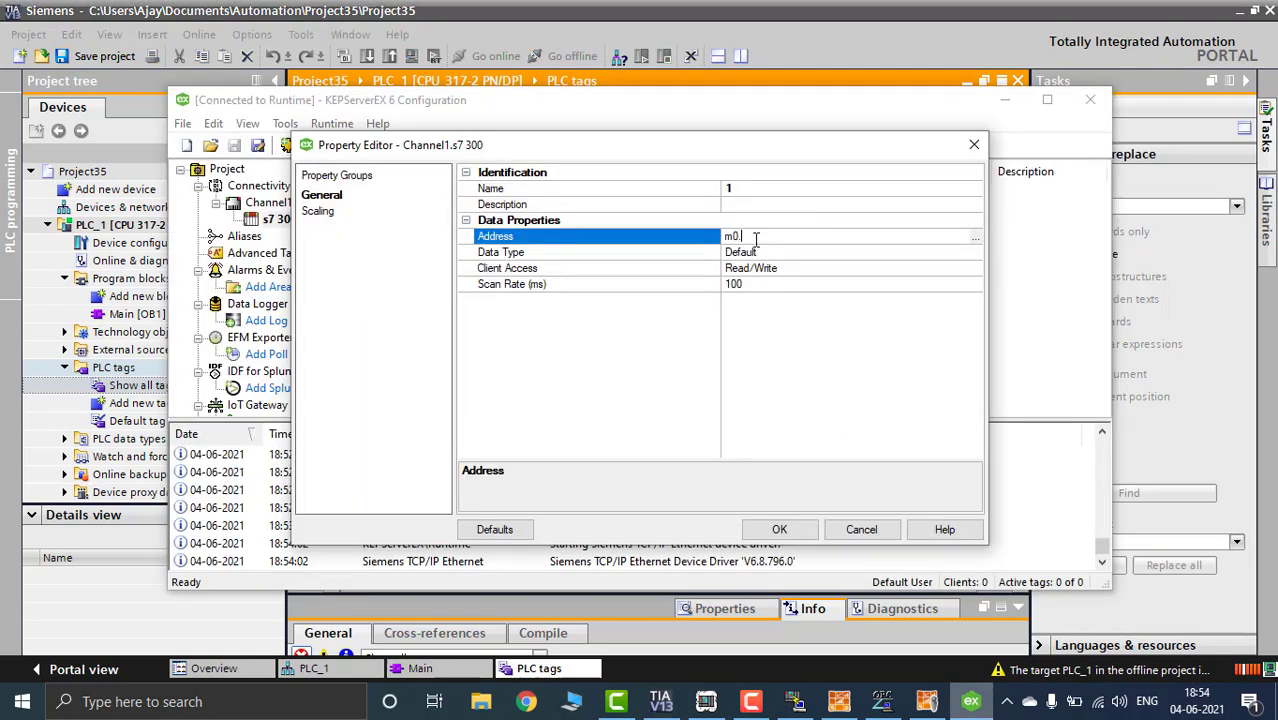
{"action": "left_click", "coordinate": [758, 250]}
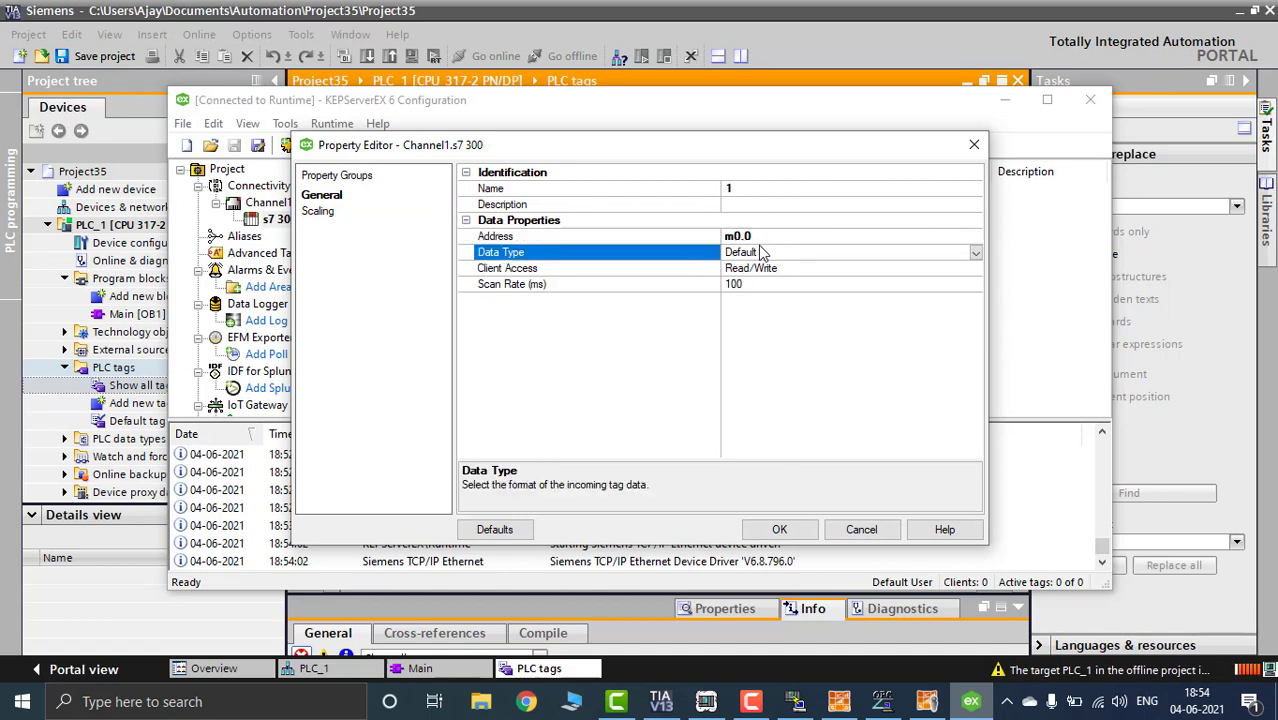
{"action": "left_click", "coordinate": [976, 252]}
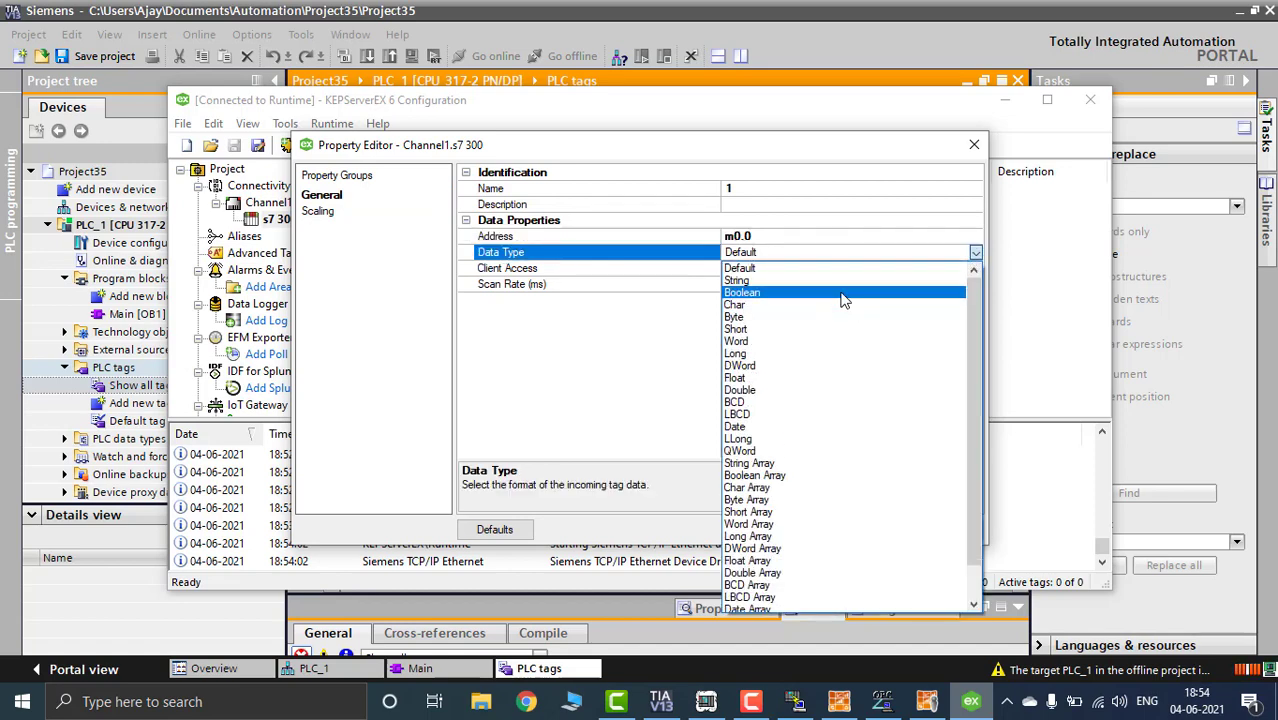
{"action": "left_click", "coordinate": [843, 293]}
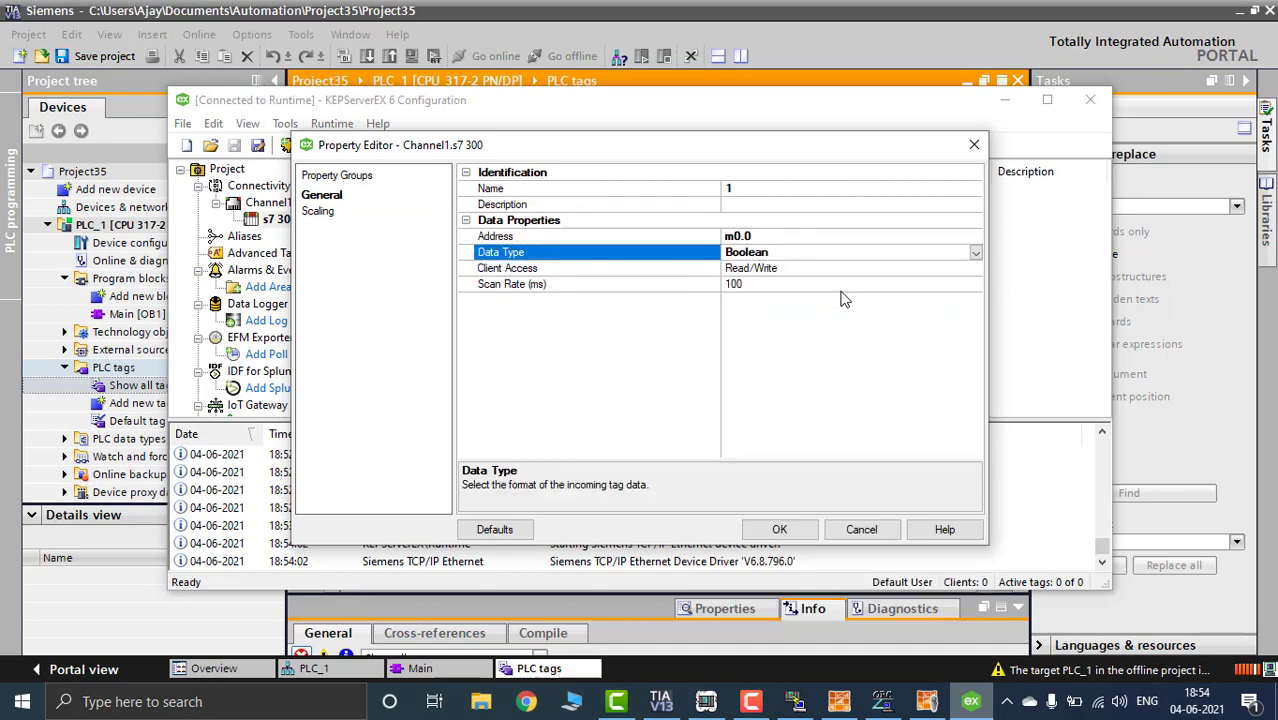
{"action": "left_click", "coordinate": [780, 530]}
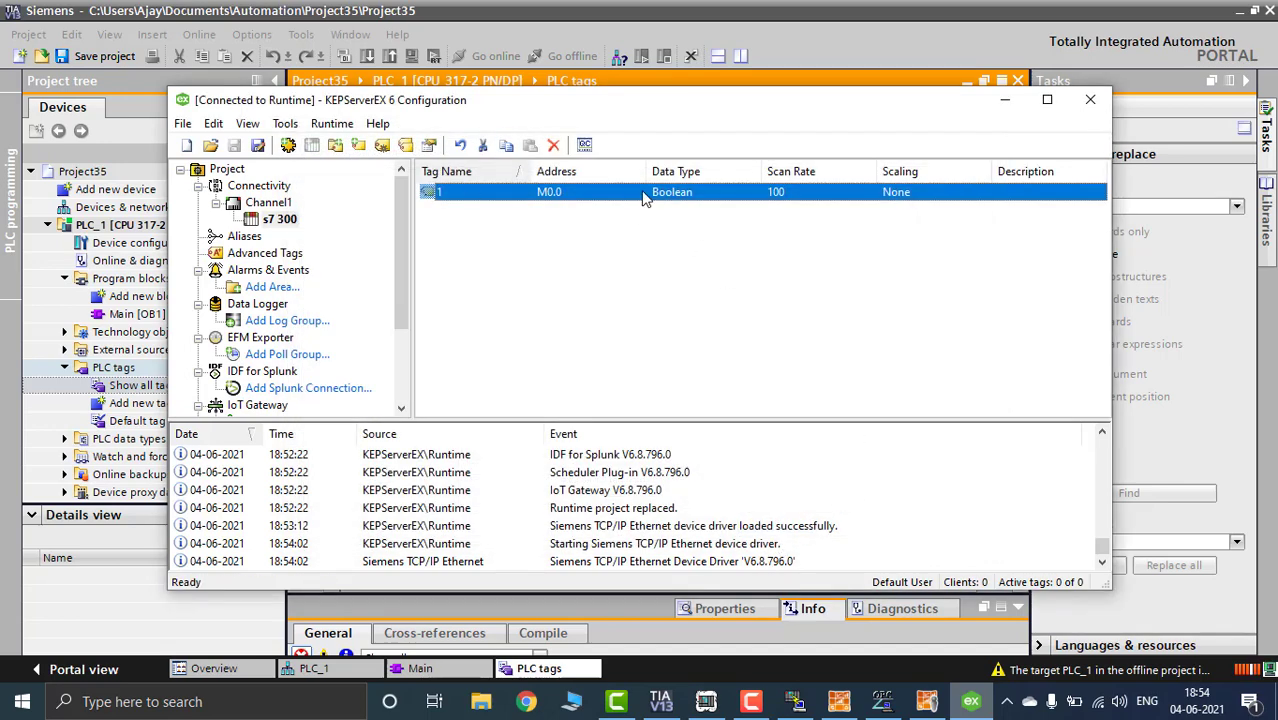
Add a second static tag named 2 to the s7 300 device with address mw2 and data type Word
{"action": "left_click", "coordinate": [359, 147]}
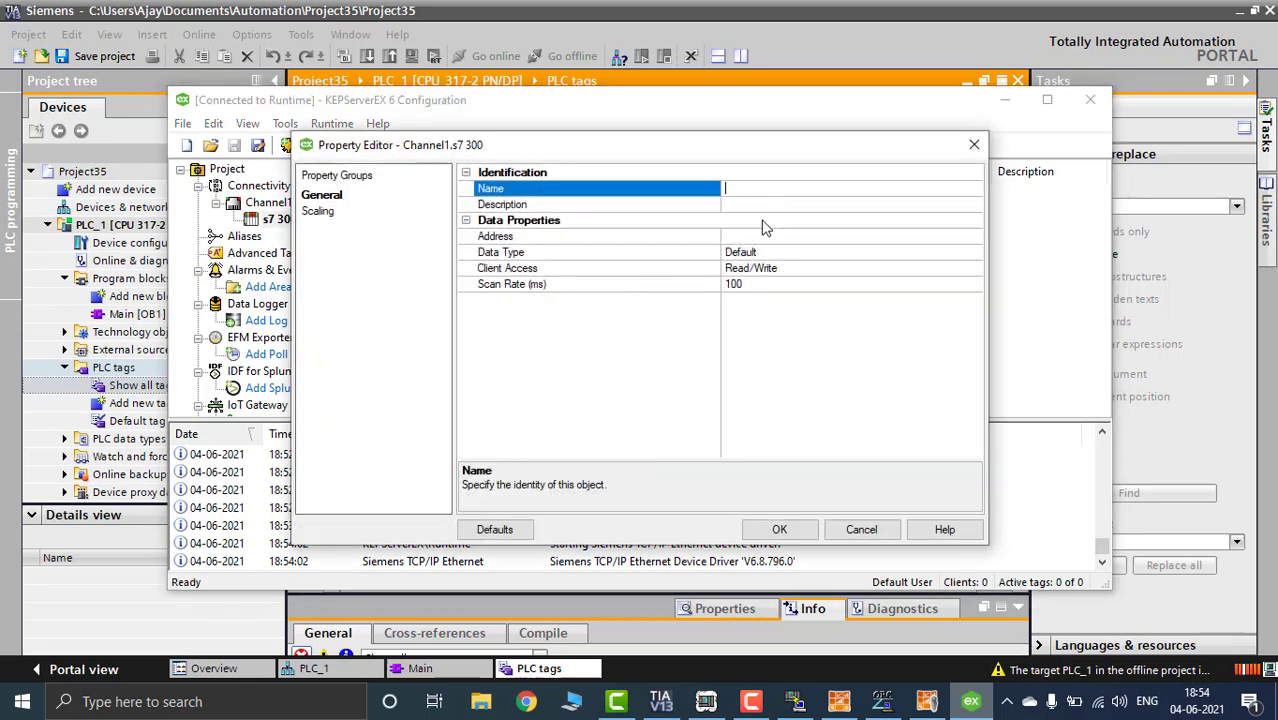
{"action": "left_click", "coordinate": [760, 237]}
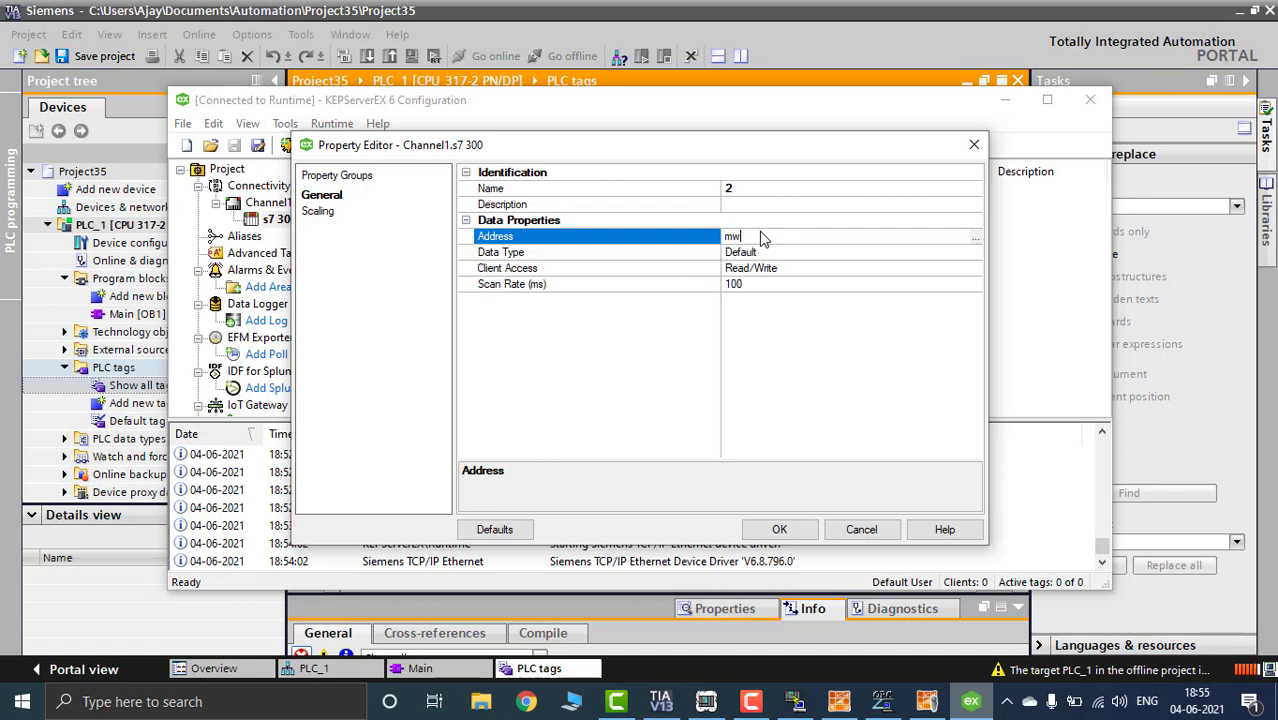
{"action": "type", "text": "mw2"}
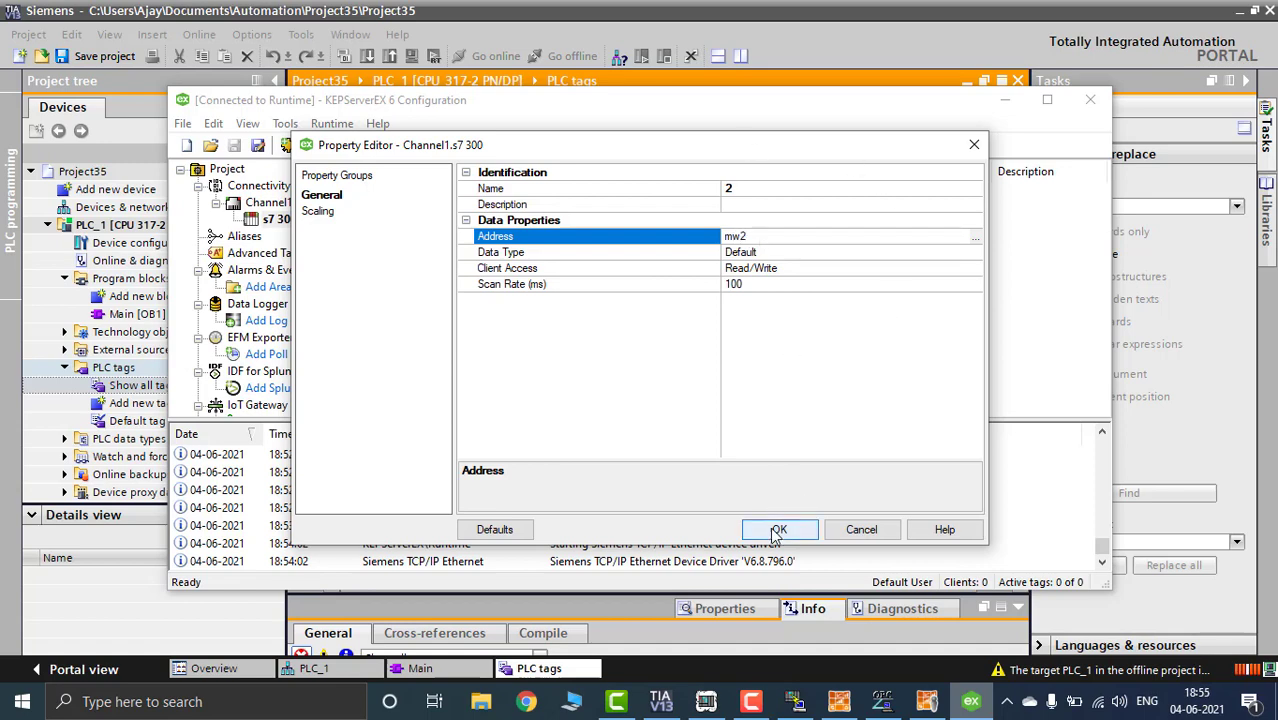
{"action": "left_click", "coordinate": [788, 254]}
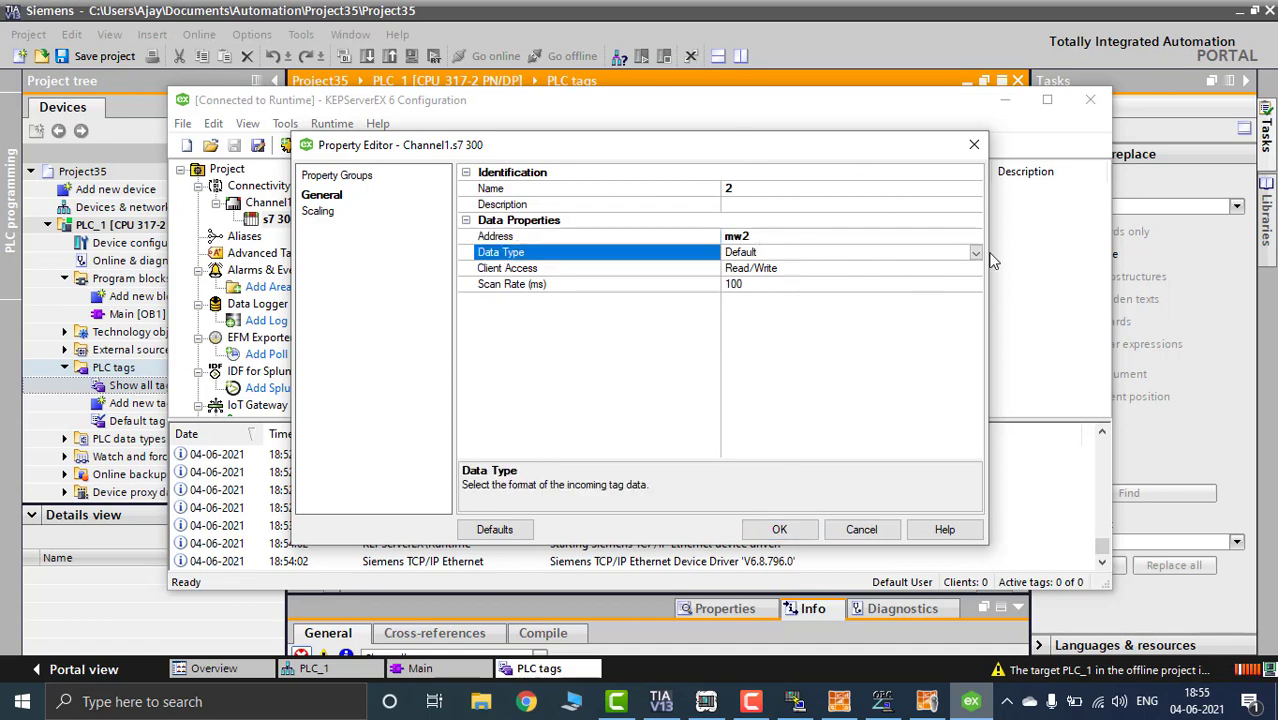
{"action": "left_click", "coordinate": [790, 254]}
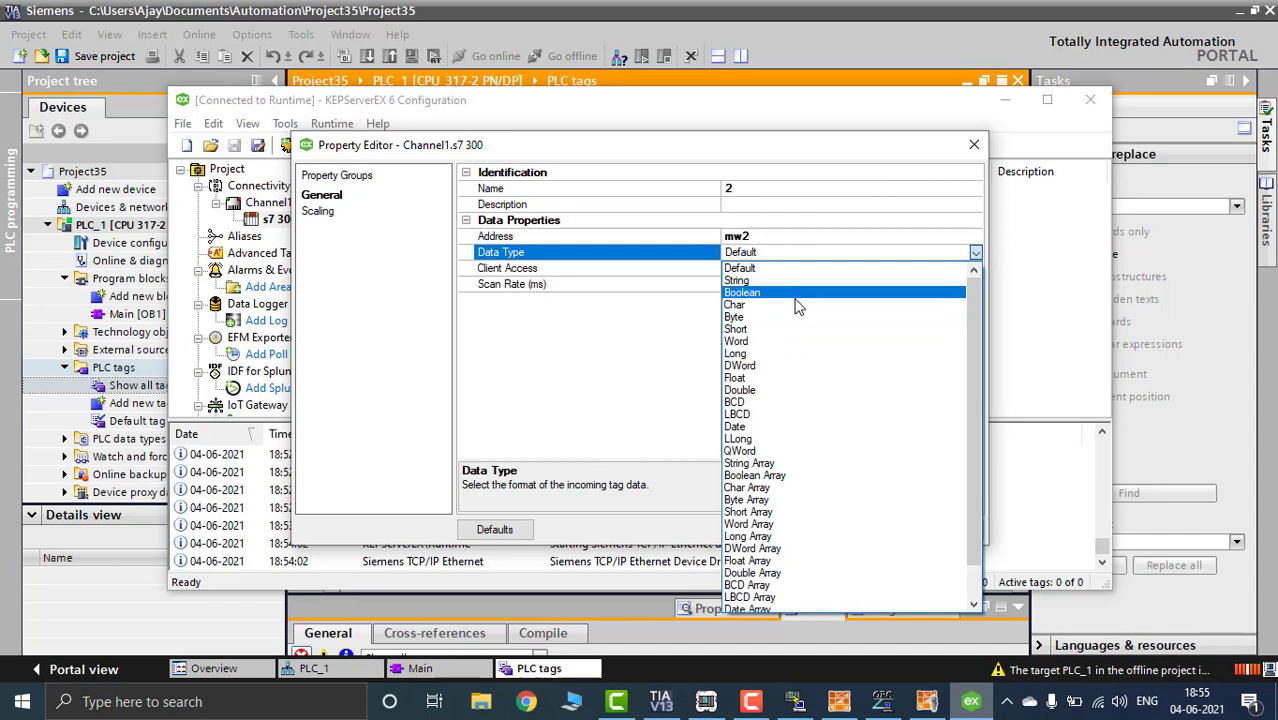
{"action": "left_click", "coordinate": [791, 343]}
{"action": "left_click", "coordinate": [782, 530]}
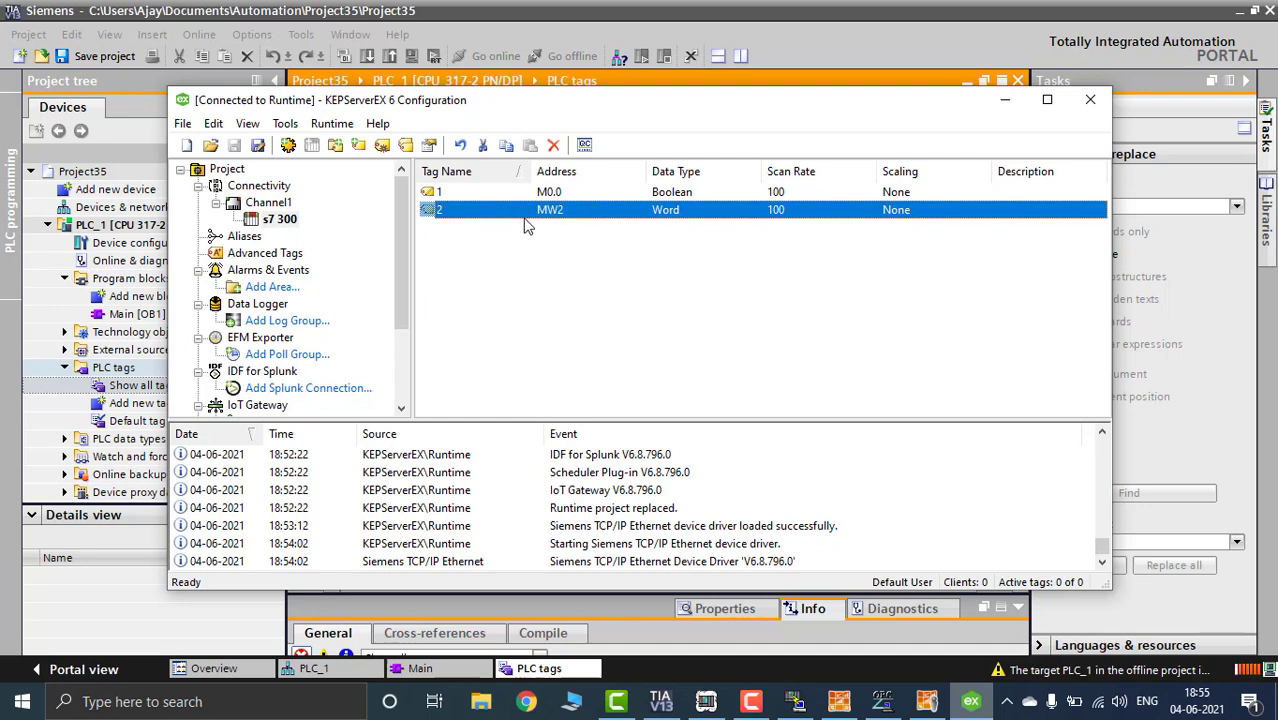
Launch the OPC Quick Client and examine the live tag values and quality in the Channel1.s7 300 group
{"action": "left_click", "coordinate": [586, 146]}
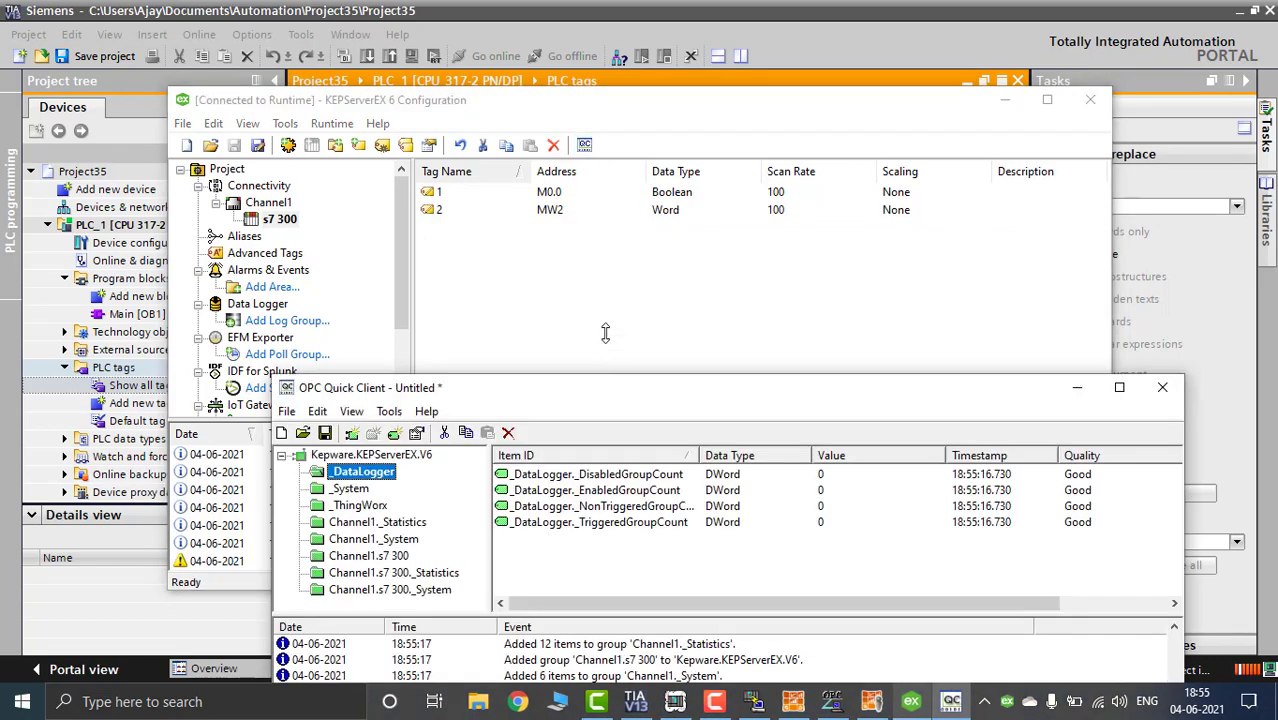
{"action": "left_click_drag", "start_coordinate": [605, 333], "coordinate": [605, 324]}
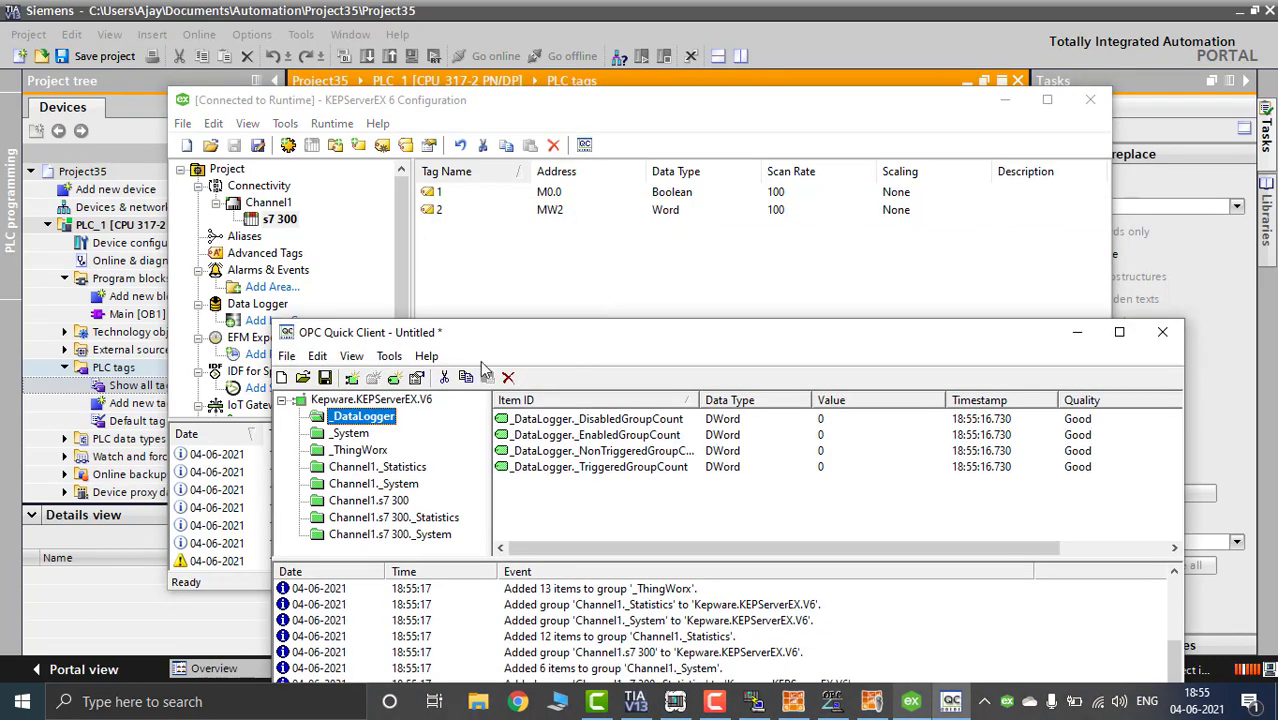
{"action": "left_click", "coordinate": [396, 504]}
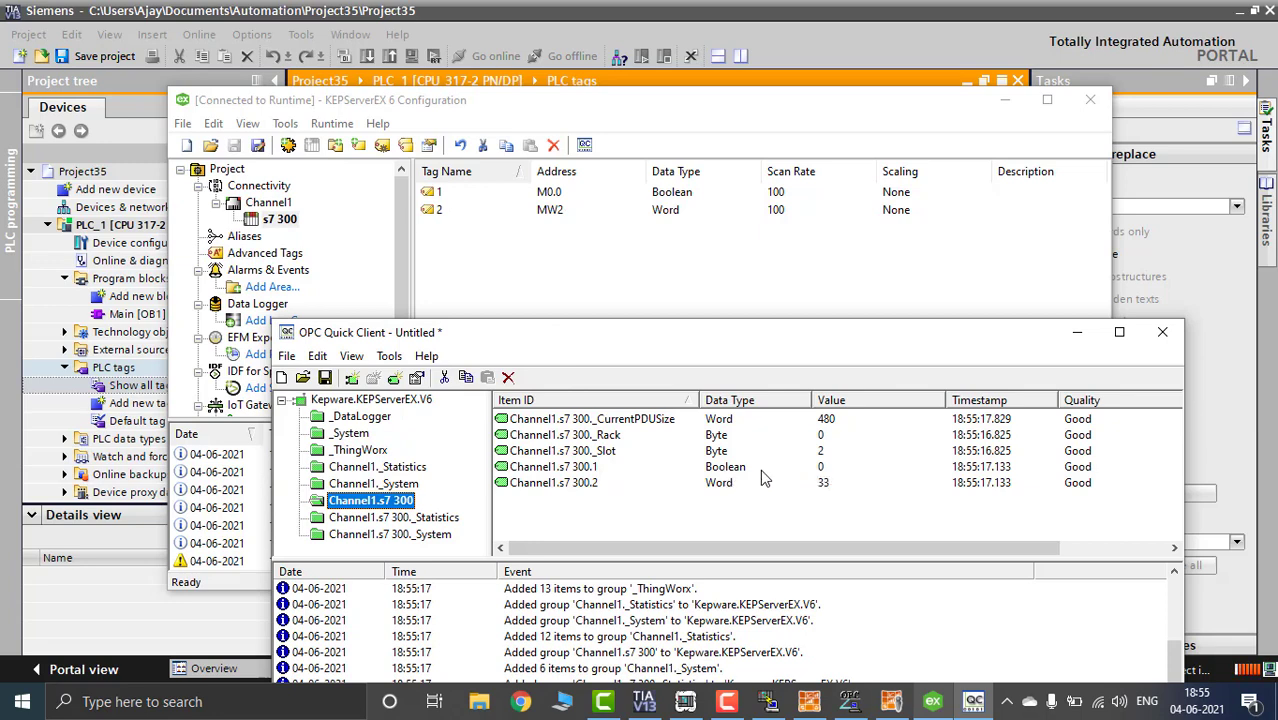
Switch to S7-PLCSIM, turn on bit 0 of MB0 and set MW2 to 45
{"action": "left_click", "coordinate": [686, 703]}
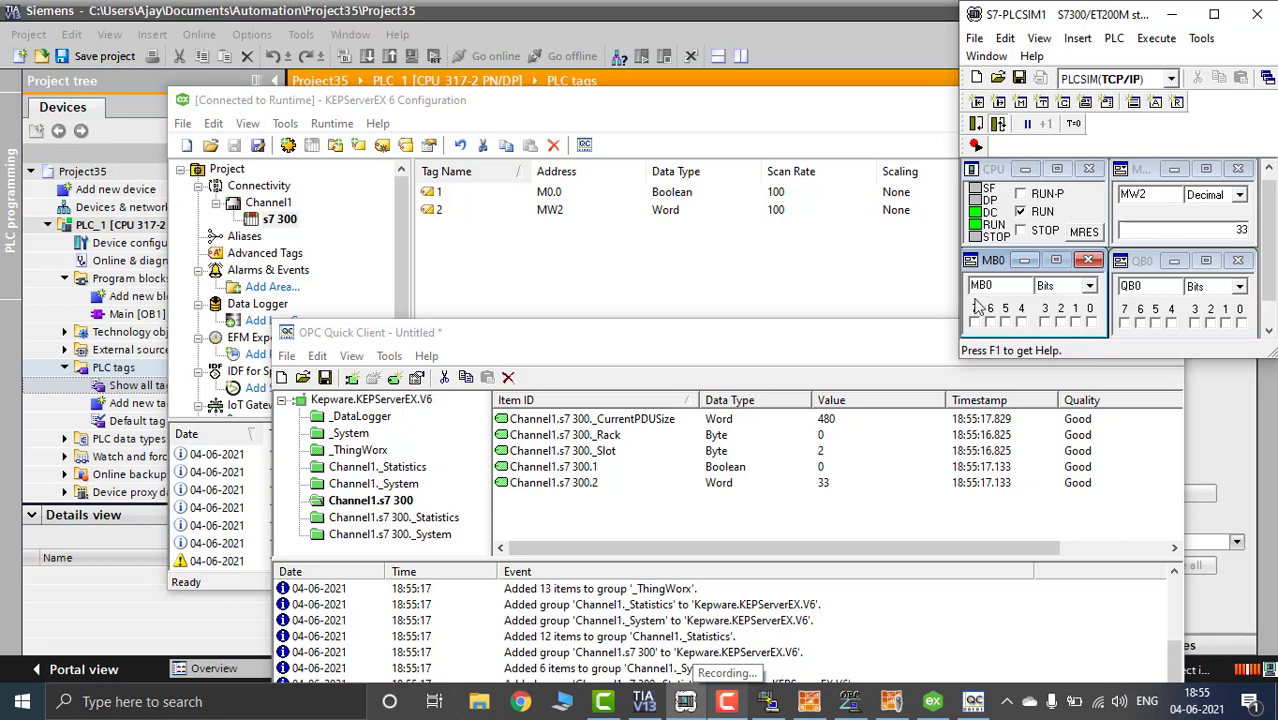
{"action": "left_click", "coordinate": [1091, 323]}
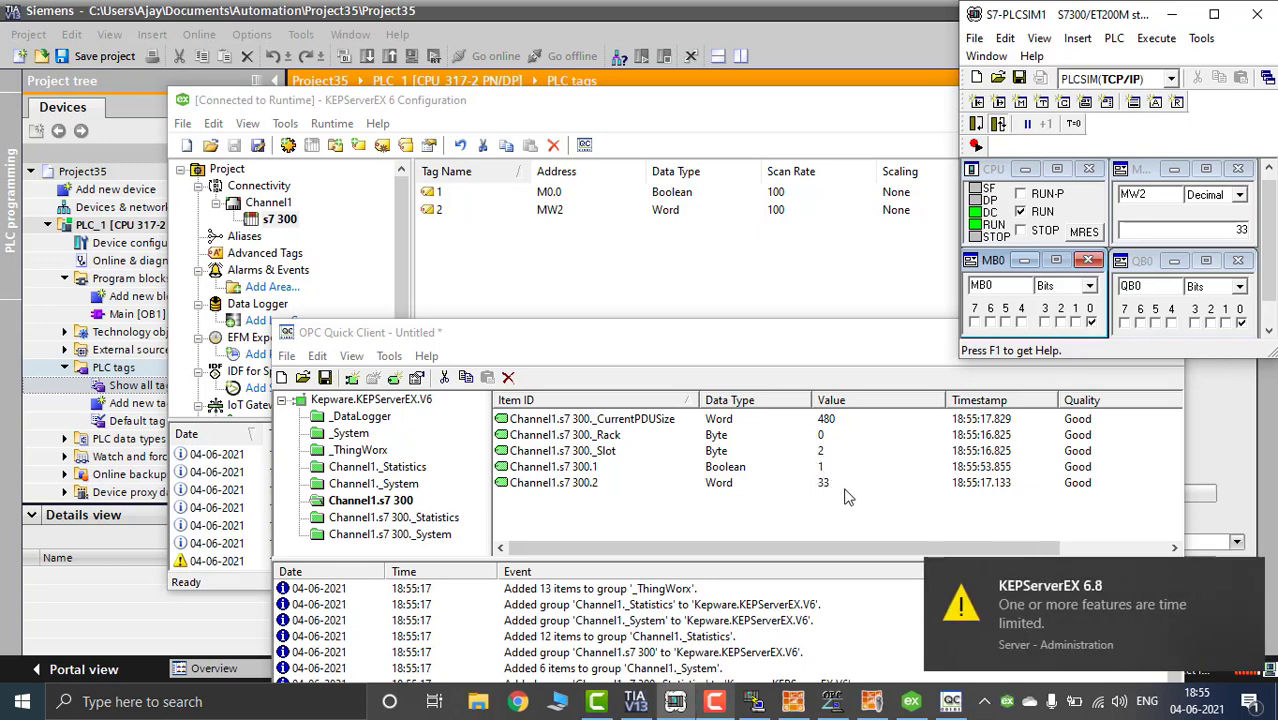
{"action": "left_click", "coordinate": [1218, 229]}
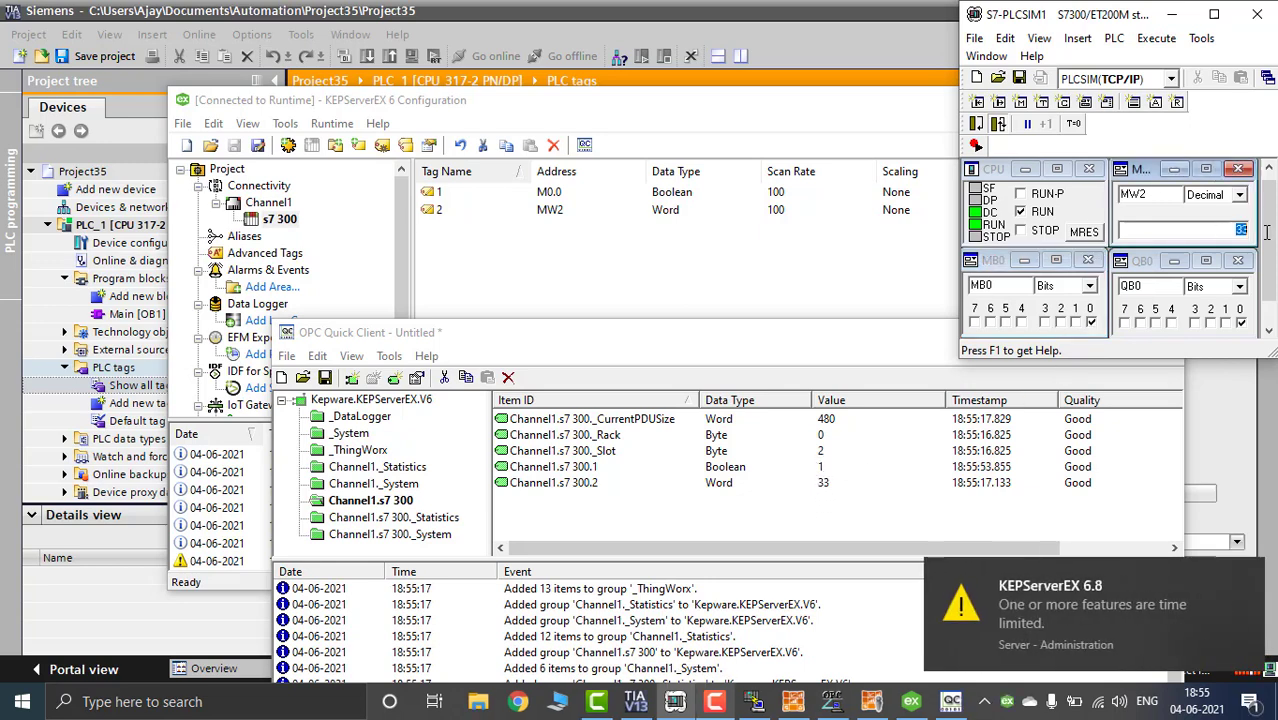
{"action": "type", "text": "45"}
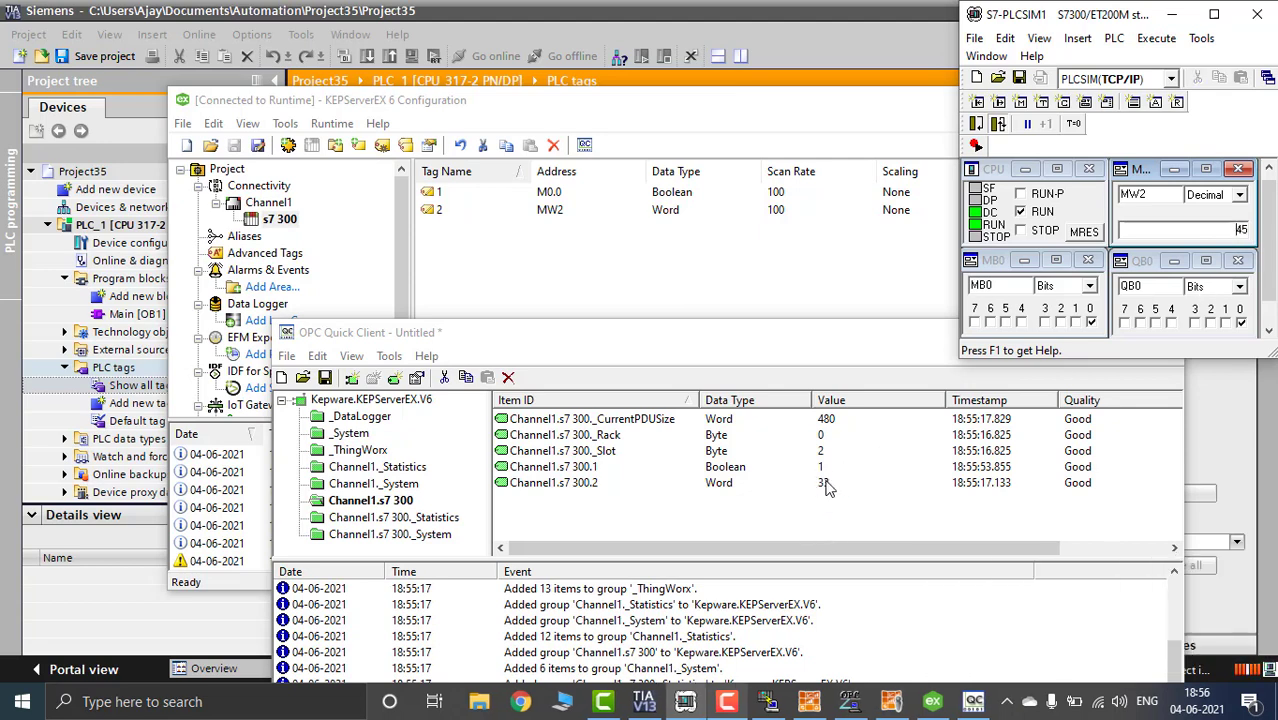
{"action": "key", "text": "Return"}
Minimize the simulator, Quick Client and KEPServerEX windows, and view the Main block's ladder logic in TIA Portal
{"action": "left_click", "coordinate": [1172, 14]}
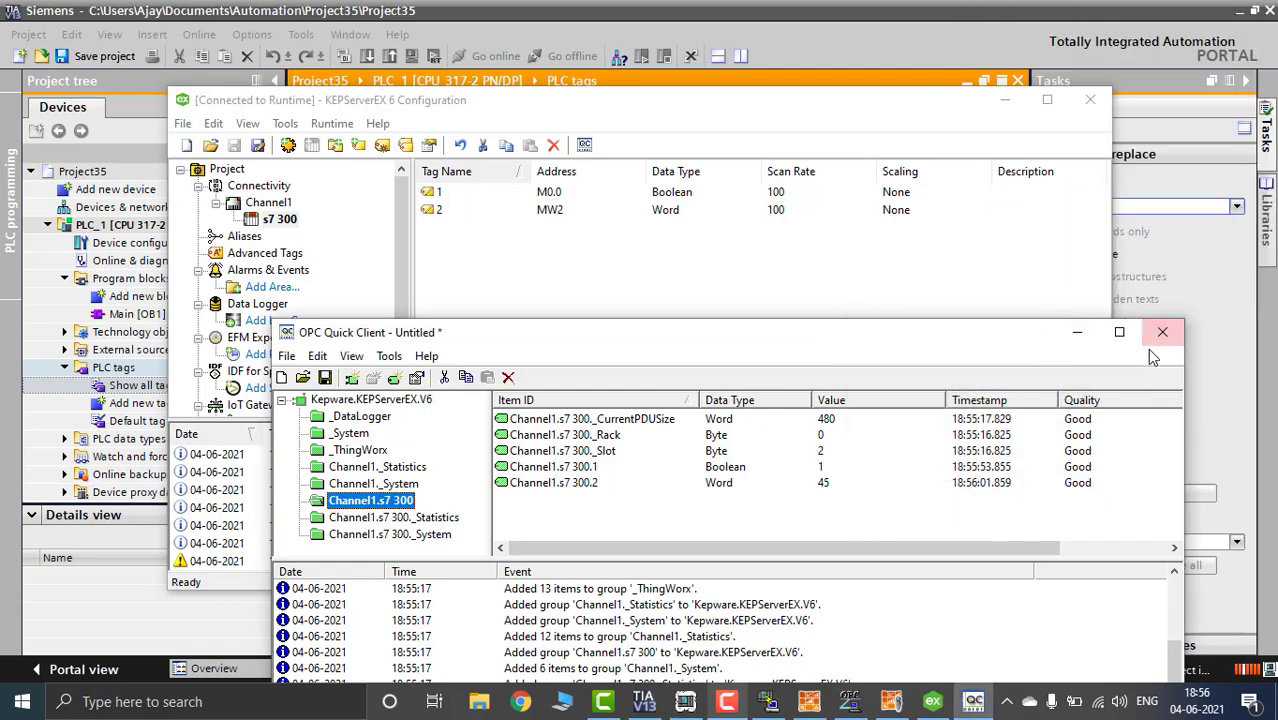
{"action": "left_click", "coordinate": [1077, 332]}
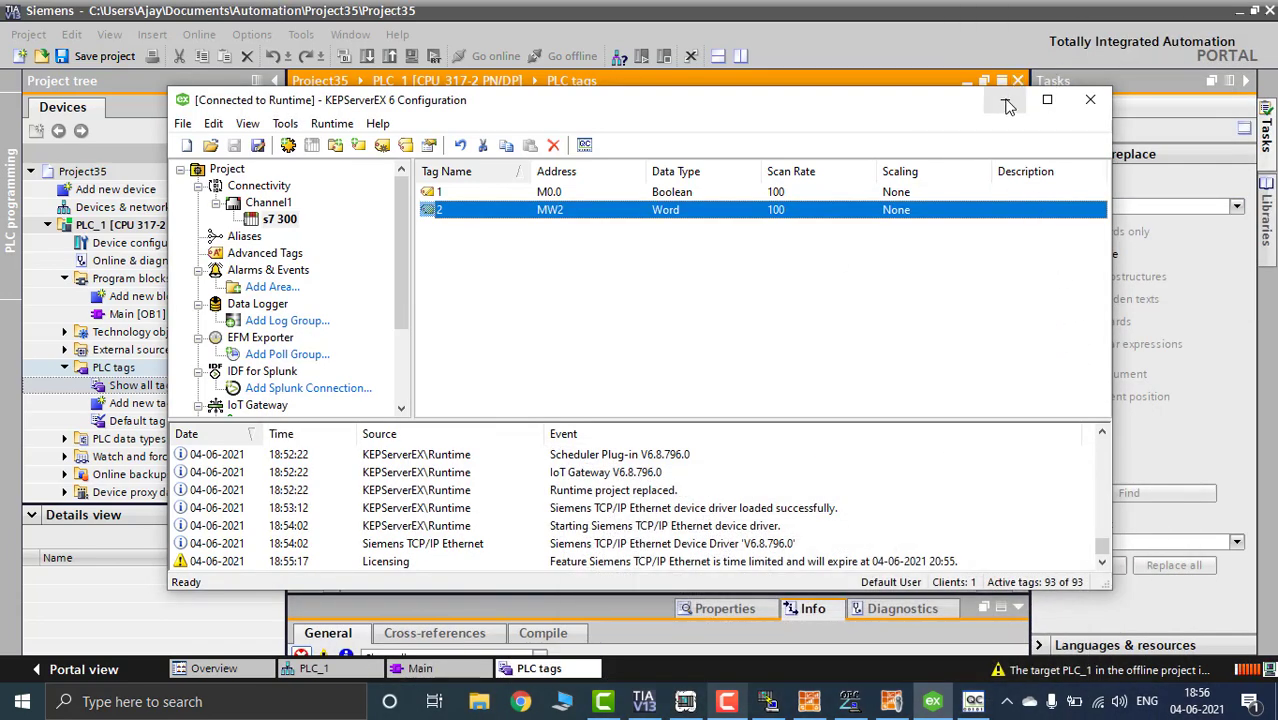
{"action": "left_click", "coordinate": [1008, 104]}
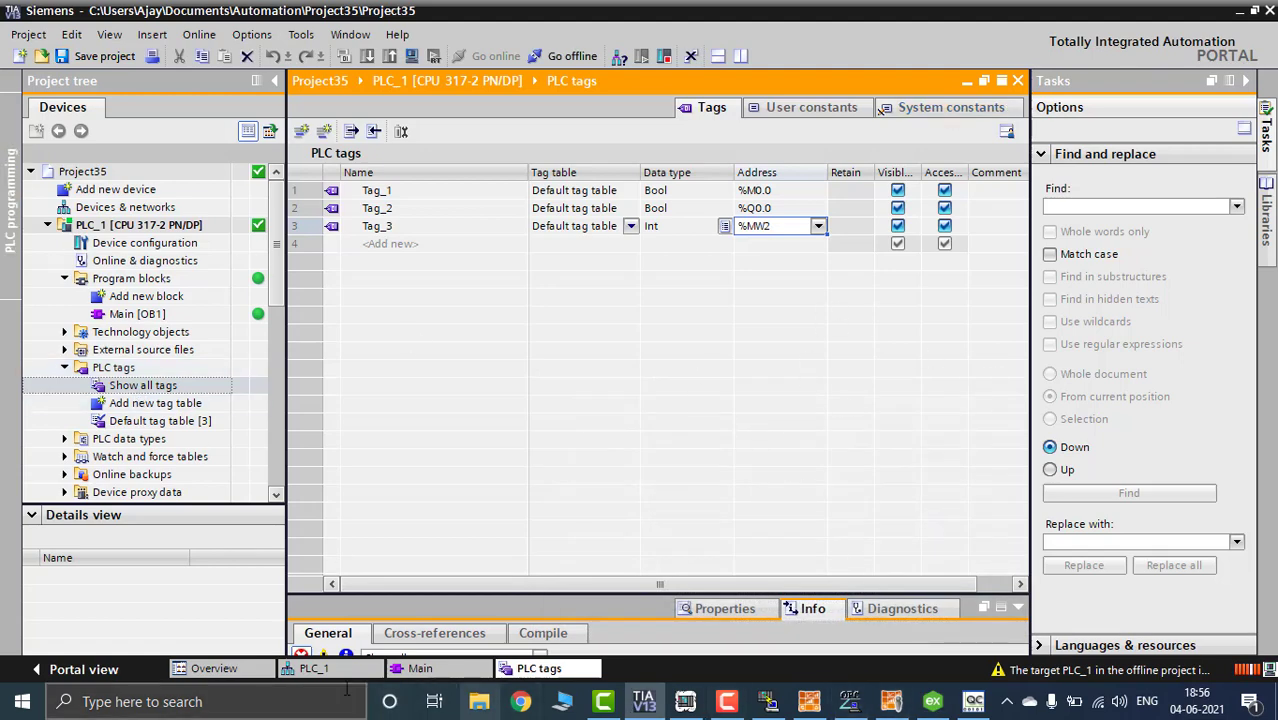
{"action": "left_click", "coordinate": [445, 668]}
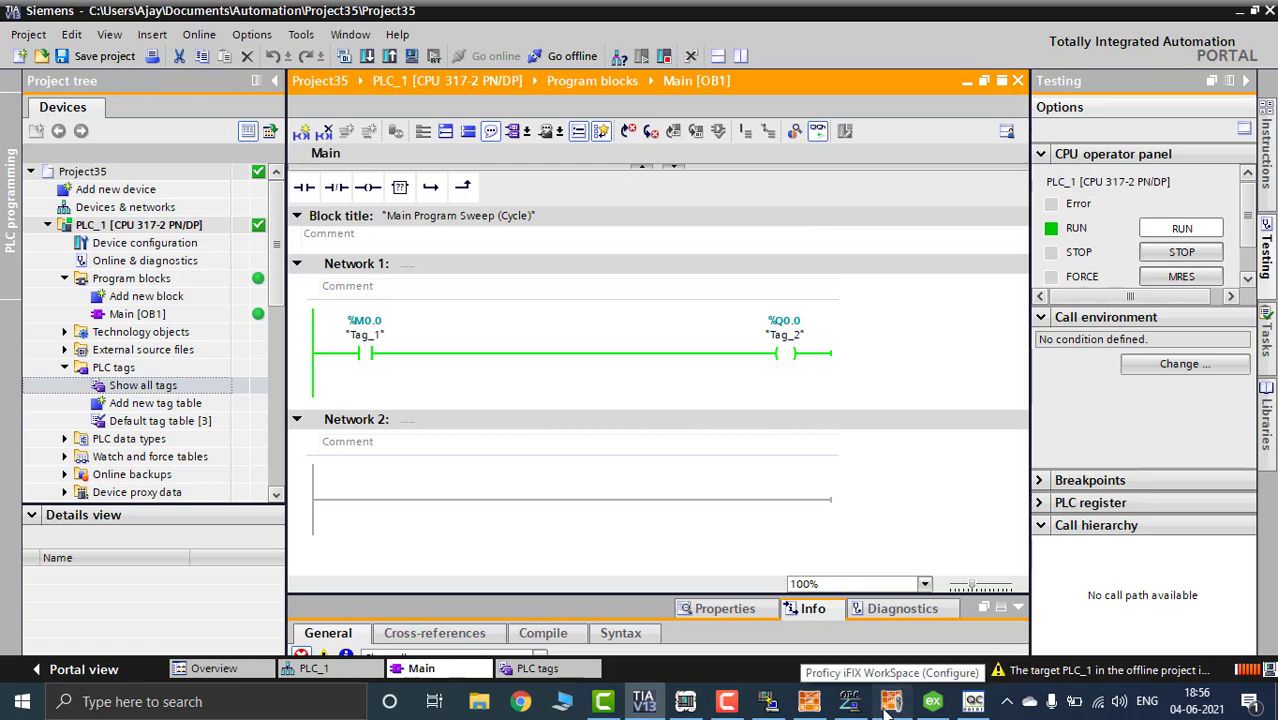
Switch to iFIX WorkSpace, open the OPC I/O driver configuration with the local client driver, and close the duplicate PowerTool window
{"action": "left_click", "coordinate": [889, 704]}
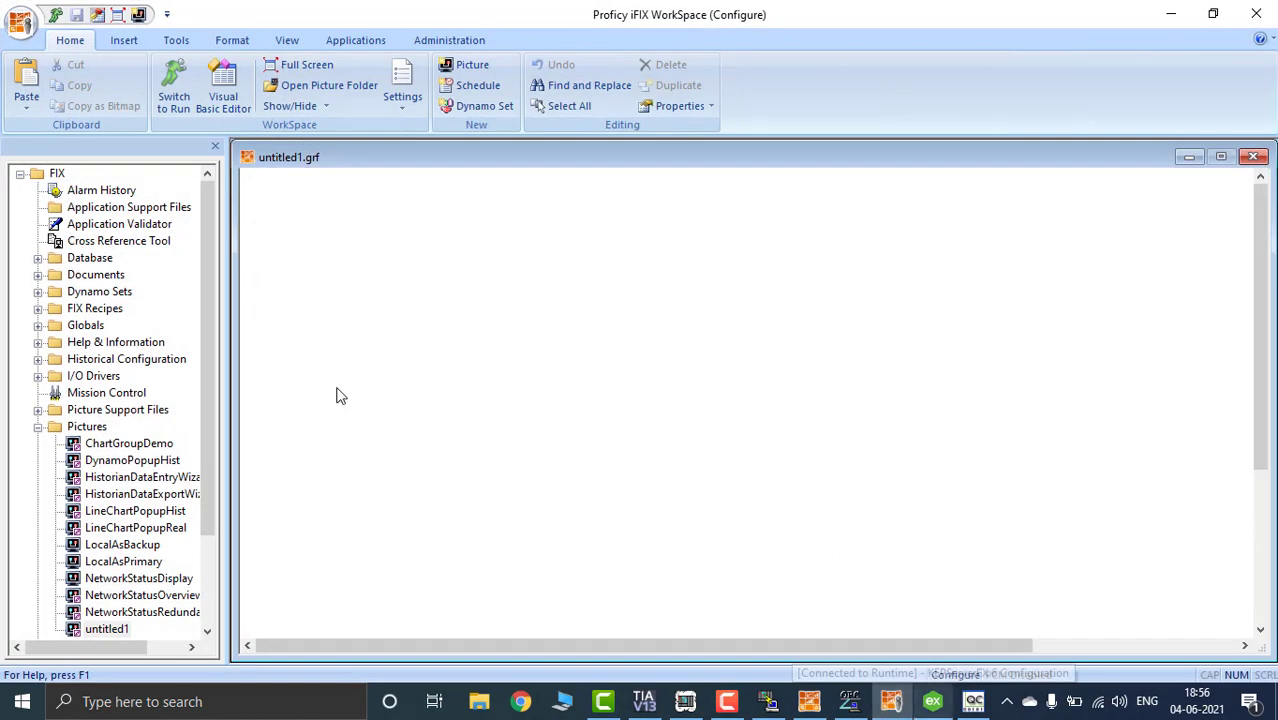
{"action": "left_click", "coordinate": [38, 377]}
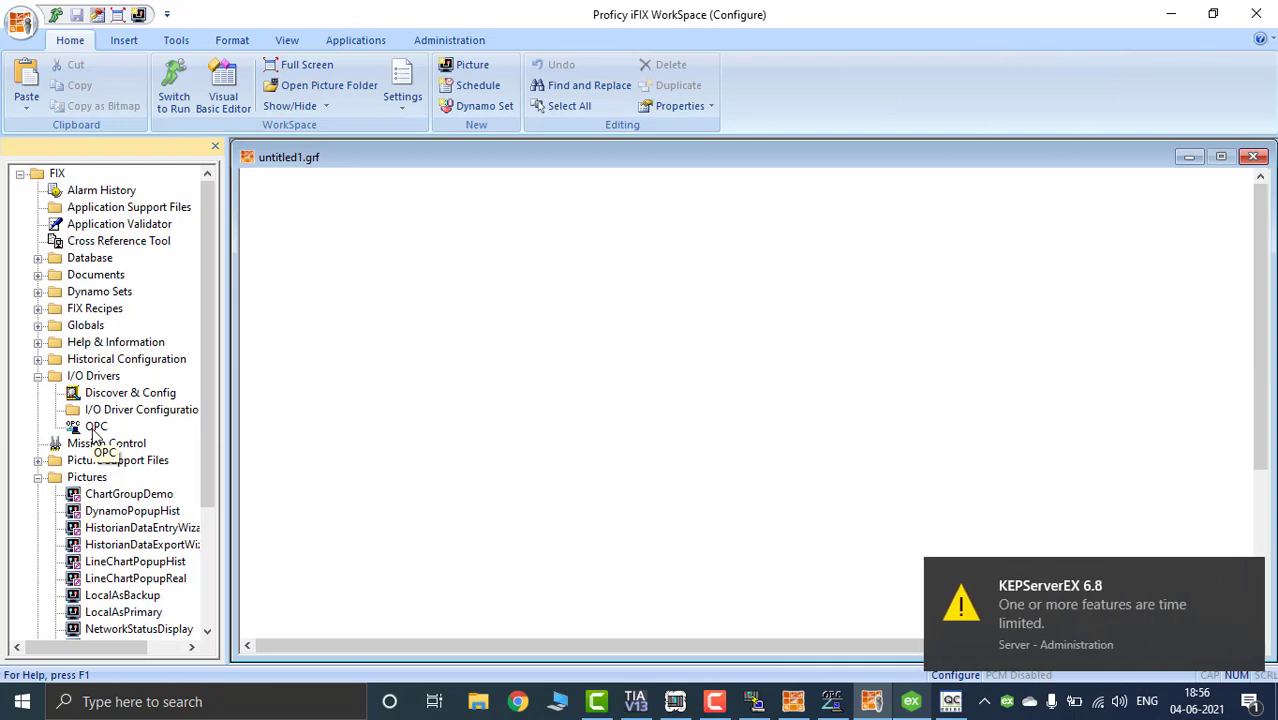
{"action": "double_click", "coordinate": [95, 428]}
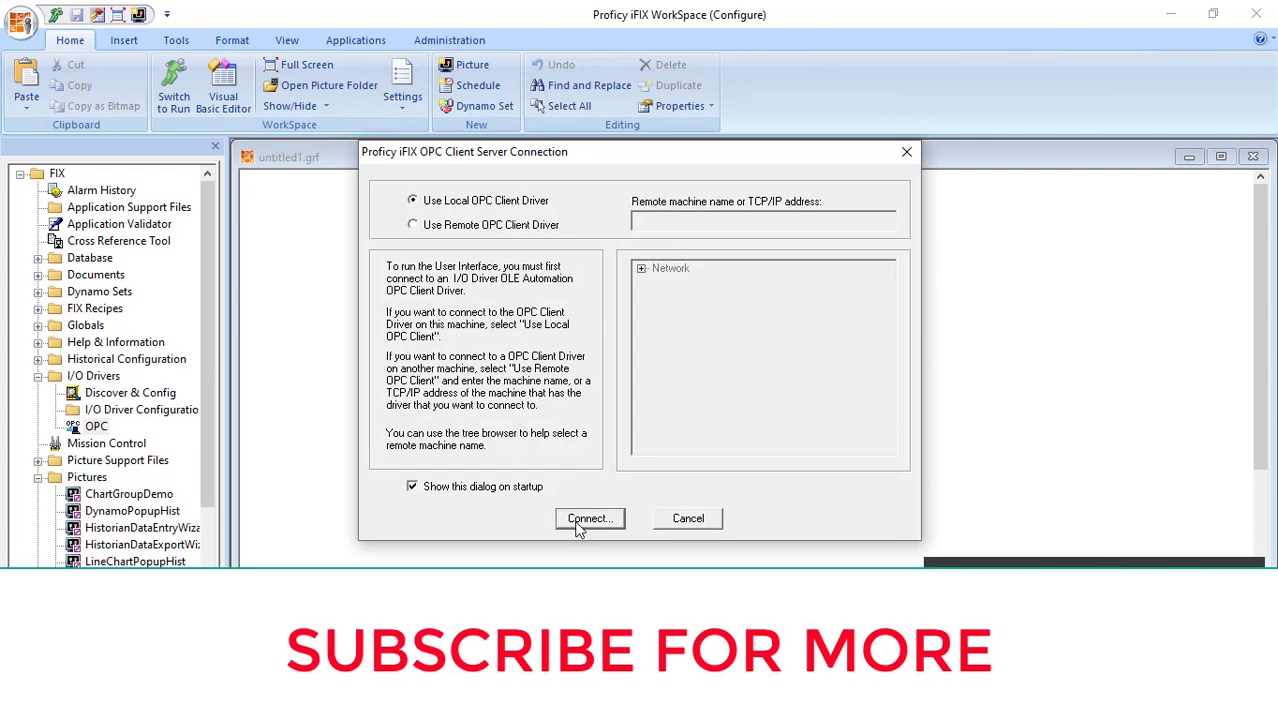
{"action": "left_click", "coordinate": [580, 518]}
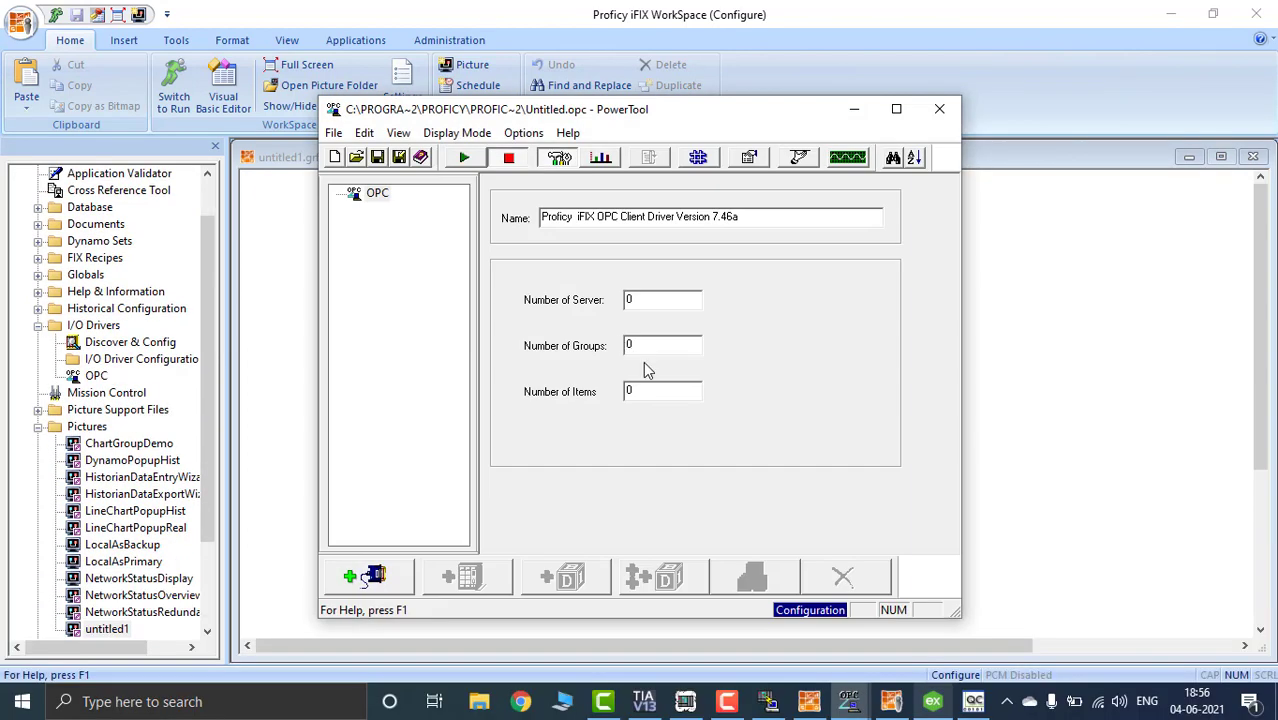
{"action": "left_click", "coordinate": [848, 701]}
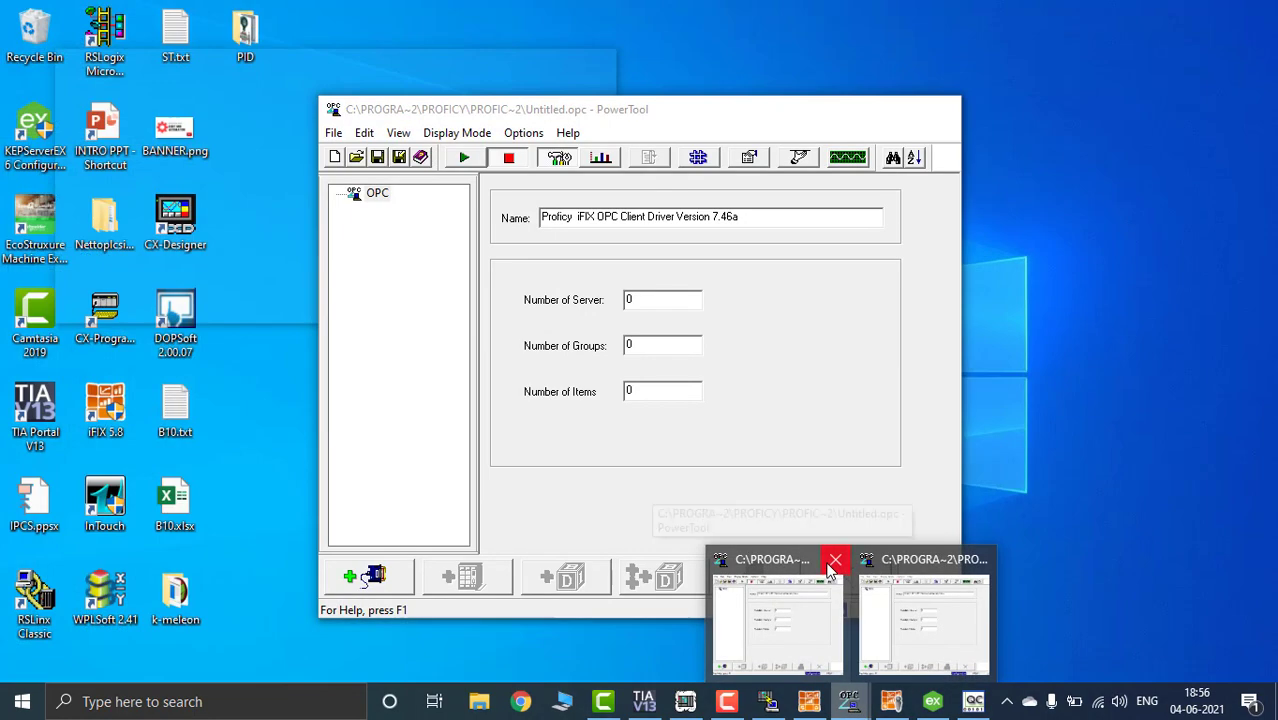
{"action": "left_click", "coordinate": [835, 559]}
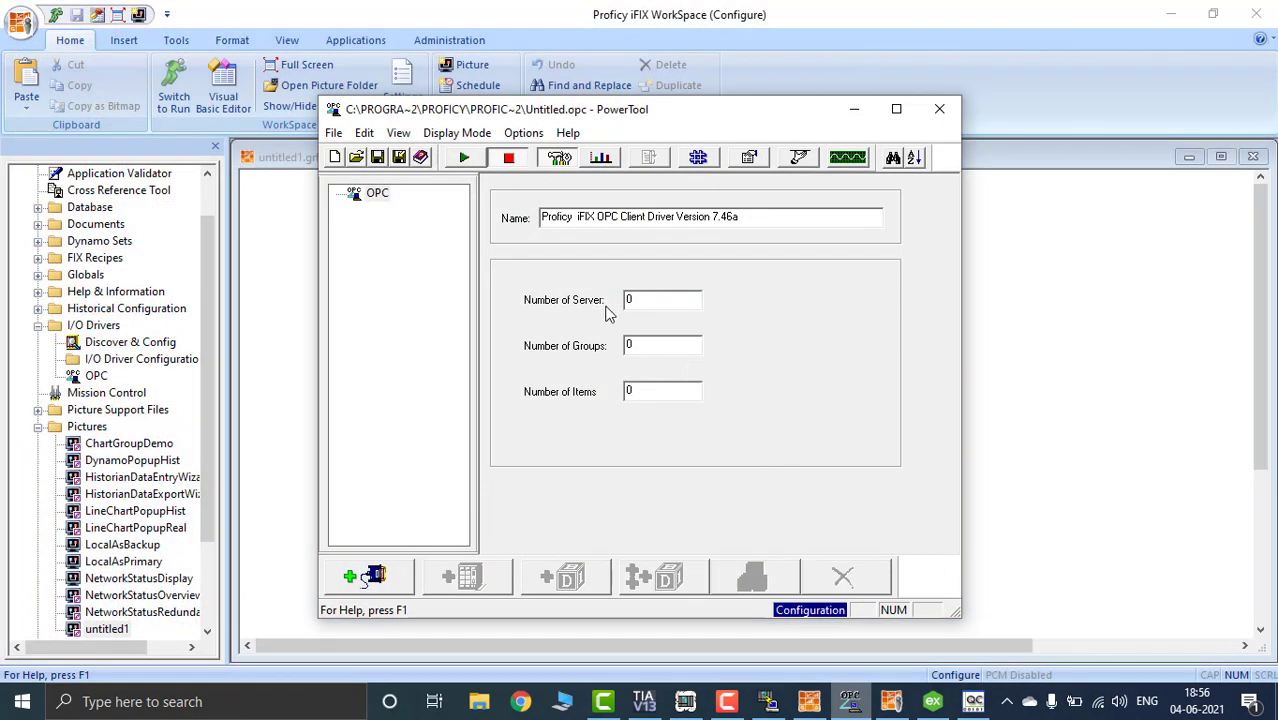
Add the local OPC server Kepware.KEPServerEX.V6 to the OPC client driver and enable it
{"action": "left_click", "coordinate": [377, 194]}
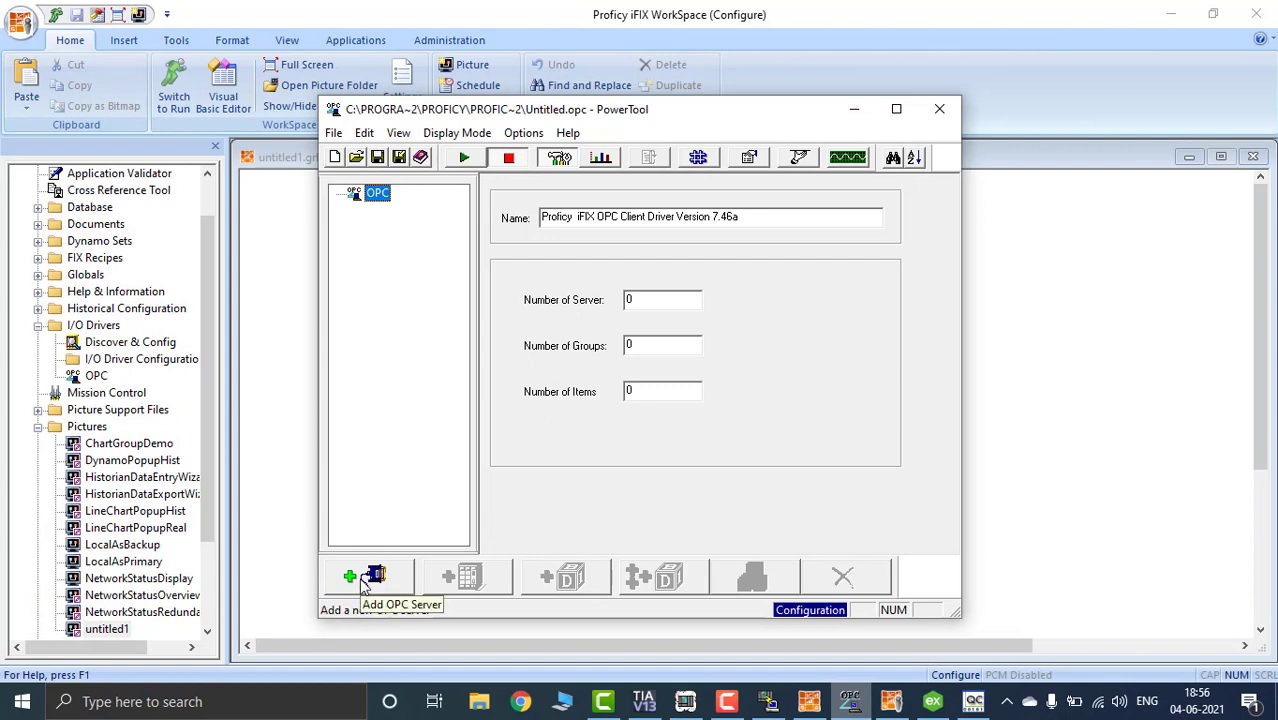
{"action": "left_click", "coordinate": [366, 580]}
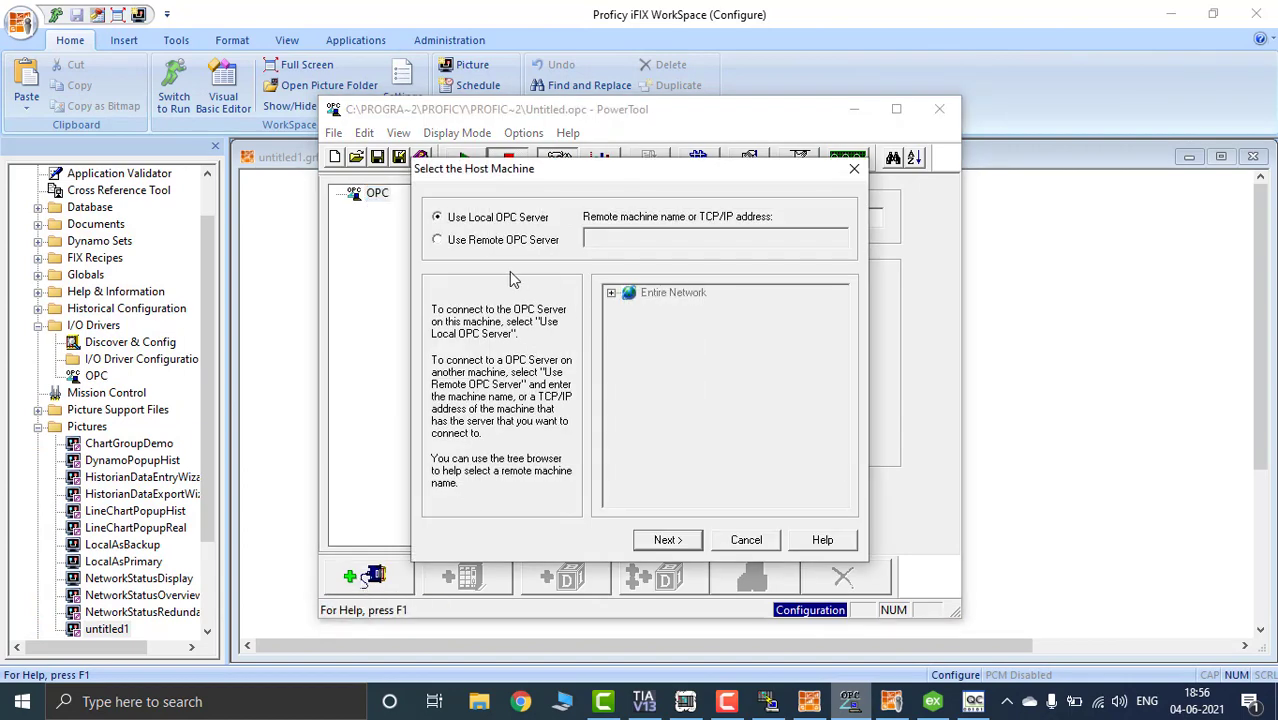
{"action": "left_click", "coordinate": [668, 540]}
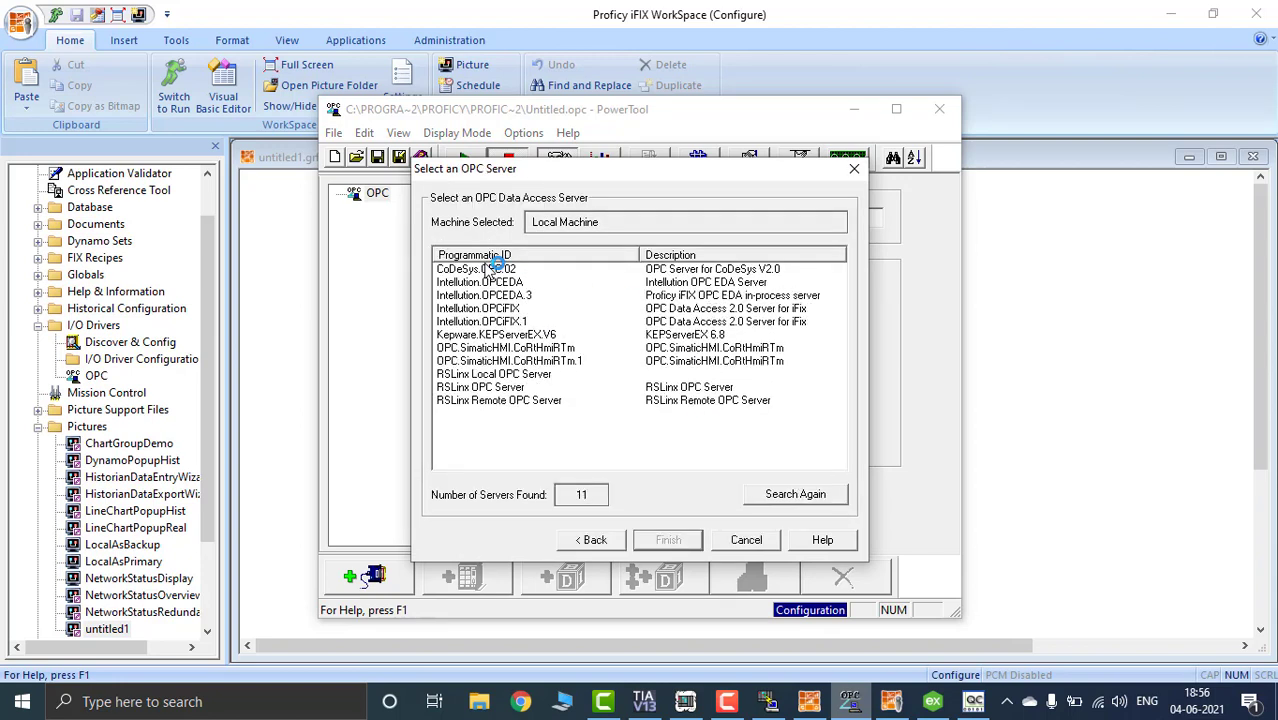
{"action": "left_click", "coordinate": [509, 336]}
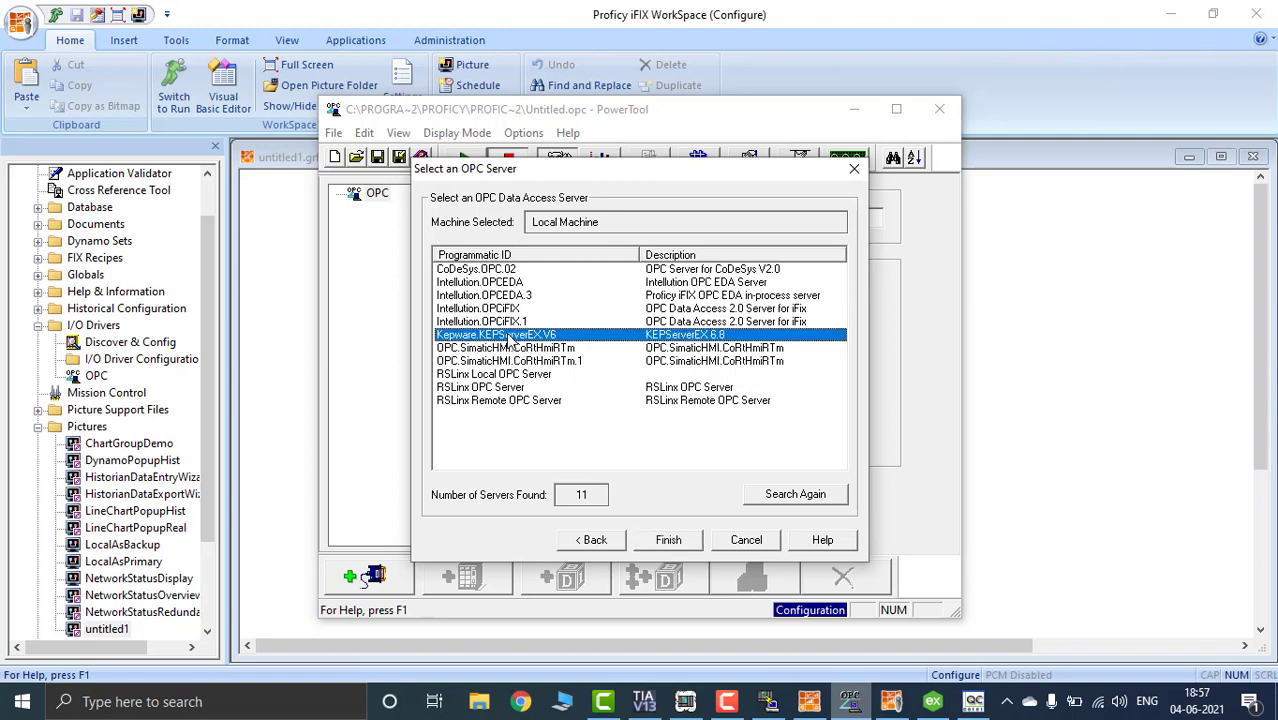
{"action": "left_click", "coordinate": [669, 540]}
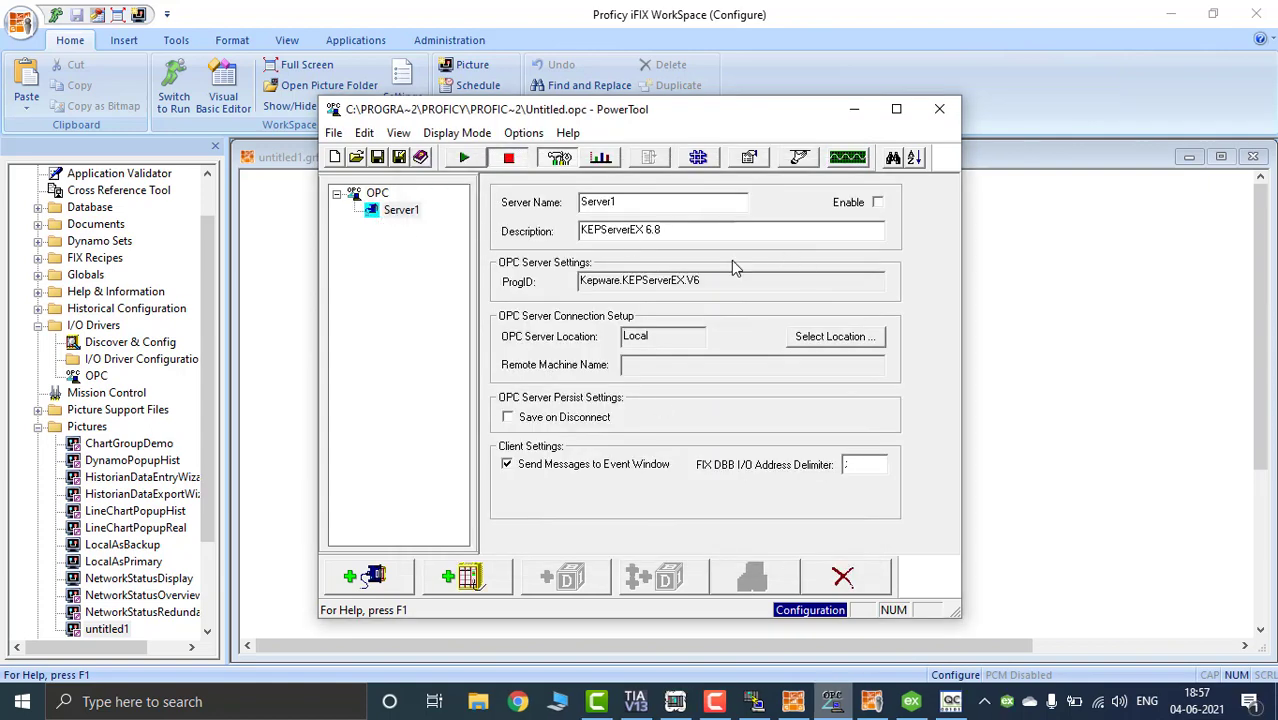
{"action": "left_click", "coordinate": [877, 203]}
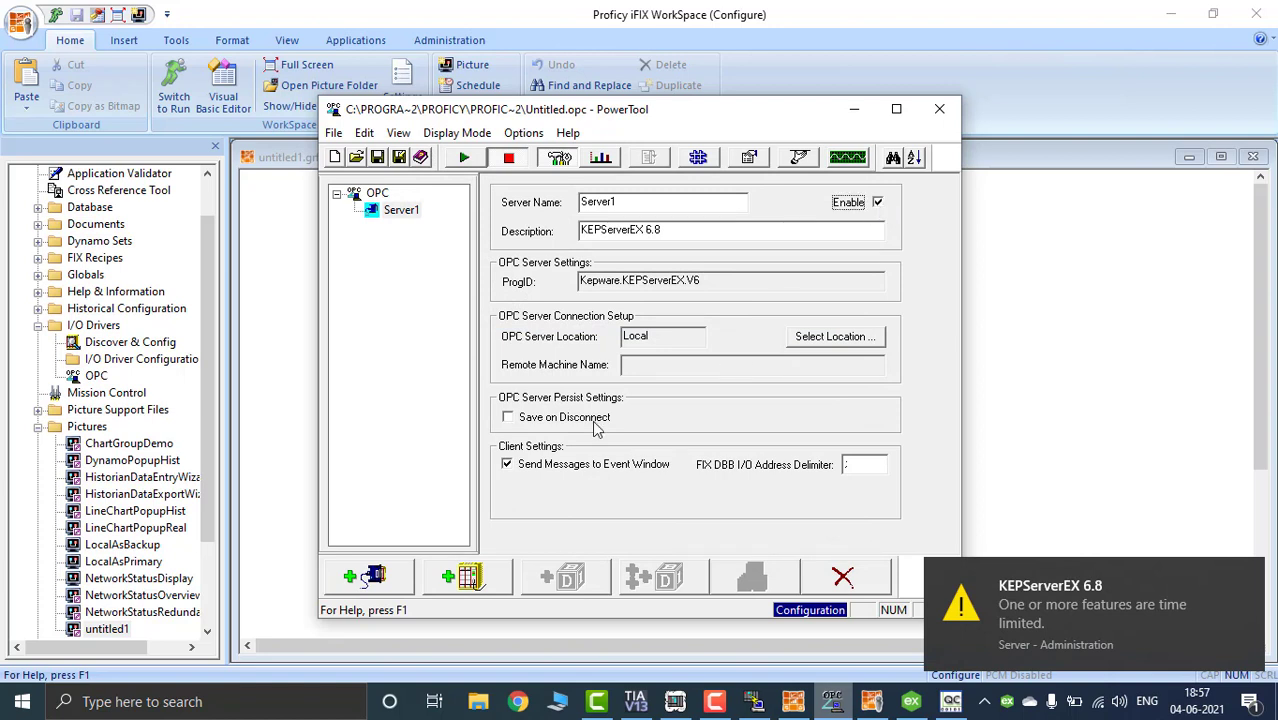
Add a group under the new KEPServerEX server and enable it
{"action": "left_click", "coordinate": [405, 212]}
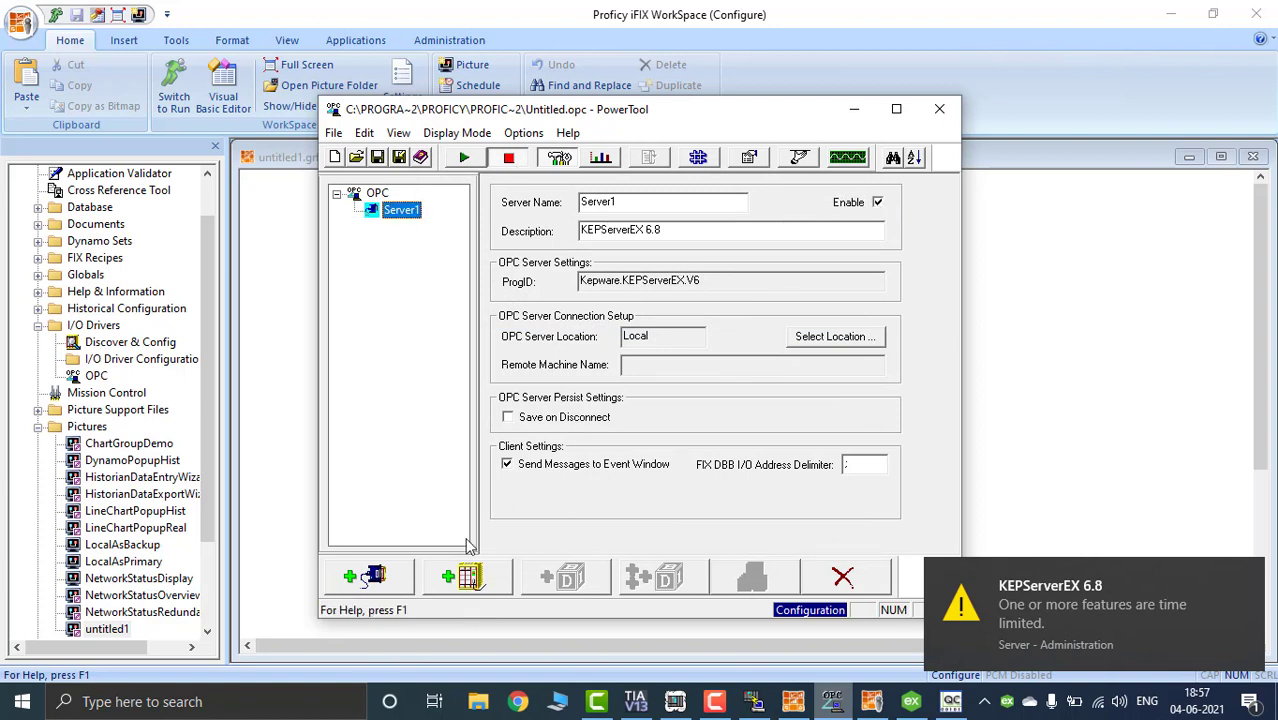
{"action": "left_click", "coordinate": [466, 578]}
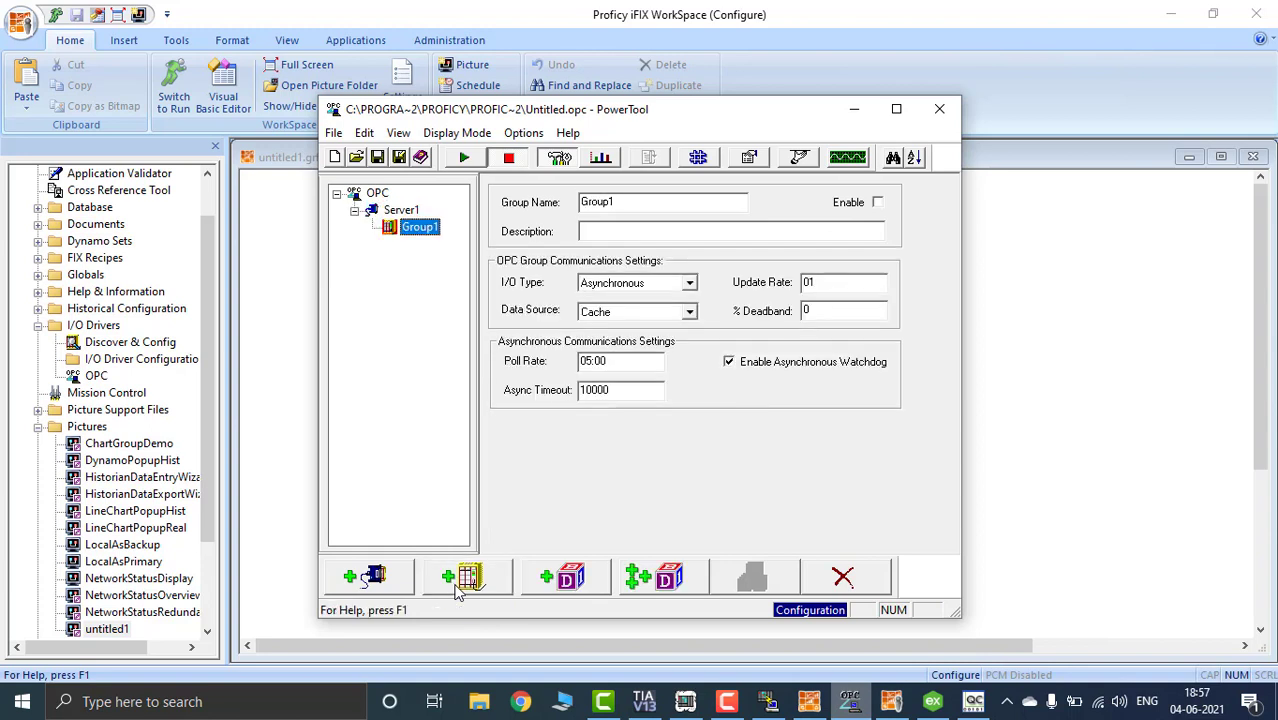
{"action": "left_click", "coordinate": [877, 203]}
Add an item to Group1 and assign it the KEPServerEX tag Channel1.s7 300.1 by browsing the server
{"action": "left_click", "coordinate": [407, 231]}
{"action": "left_click", "coordinate": [565, 578]}
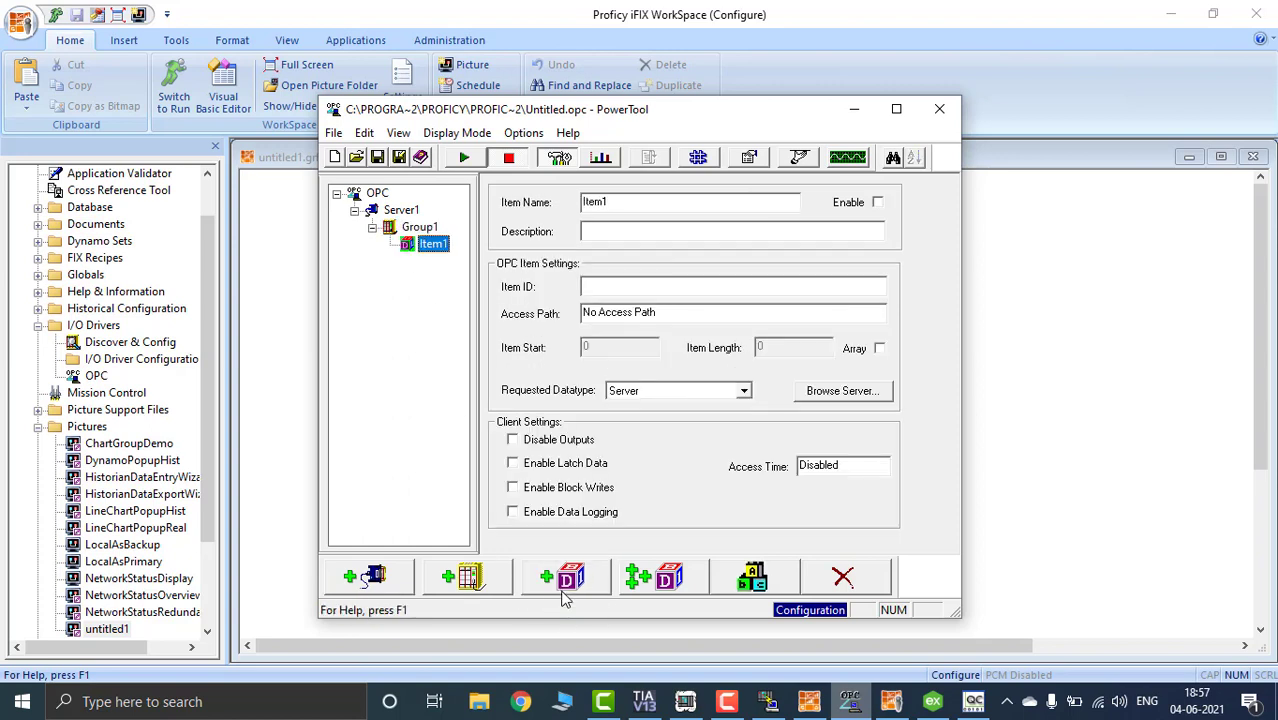
{"action": "left_click", "coordinate": [843, 391]}
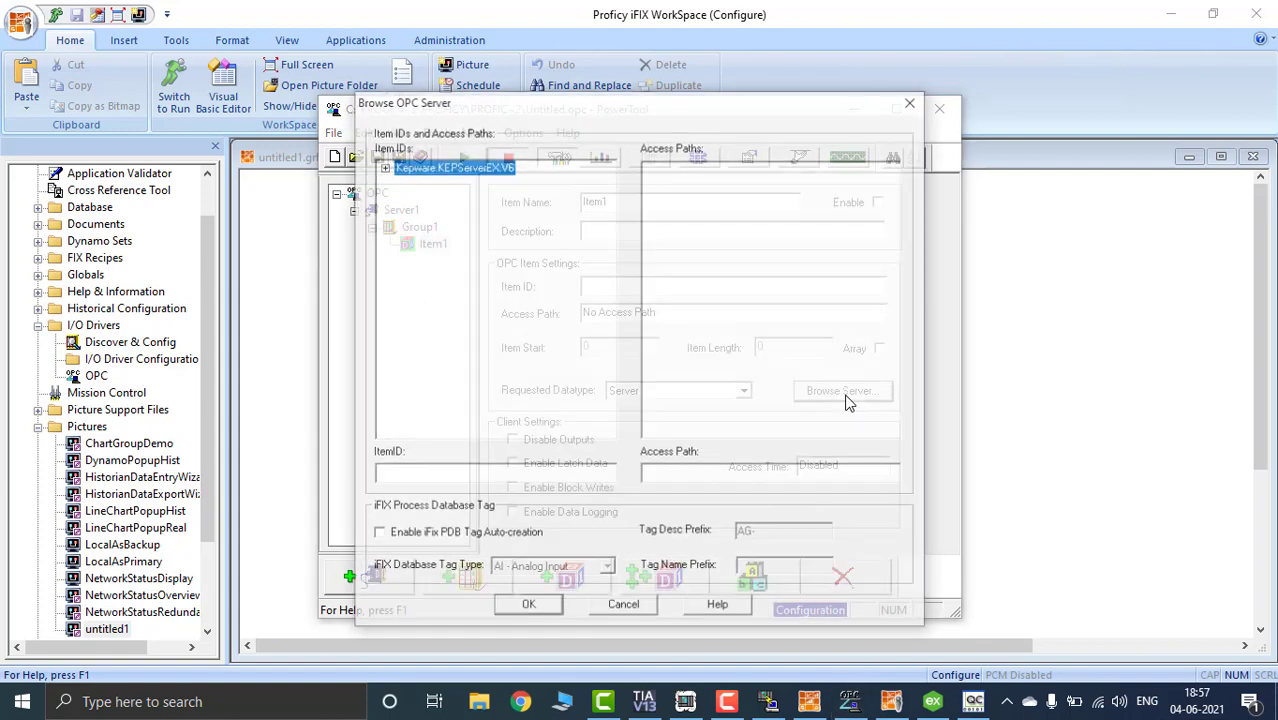
{"action": "left_click", "coordinate": [383, 167]}
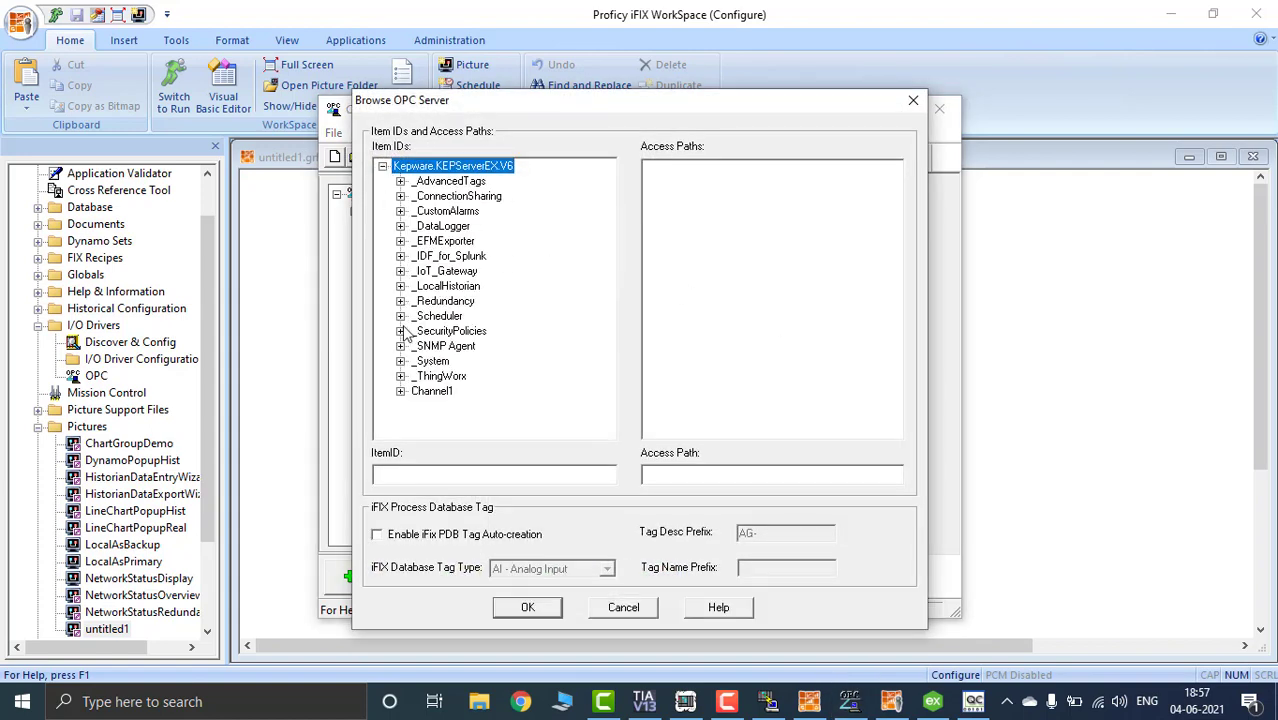
{"action": "left_click", "coordinate": [400, 392]}
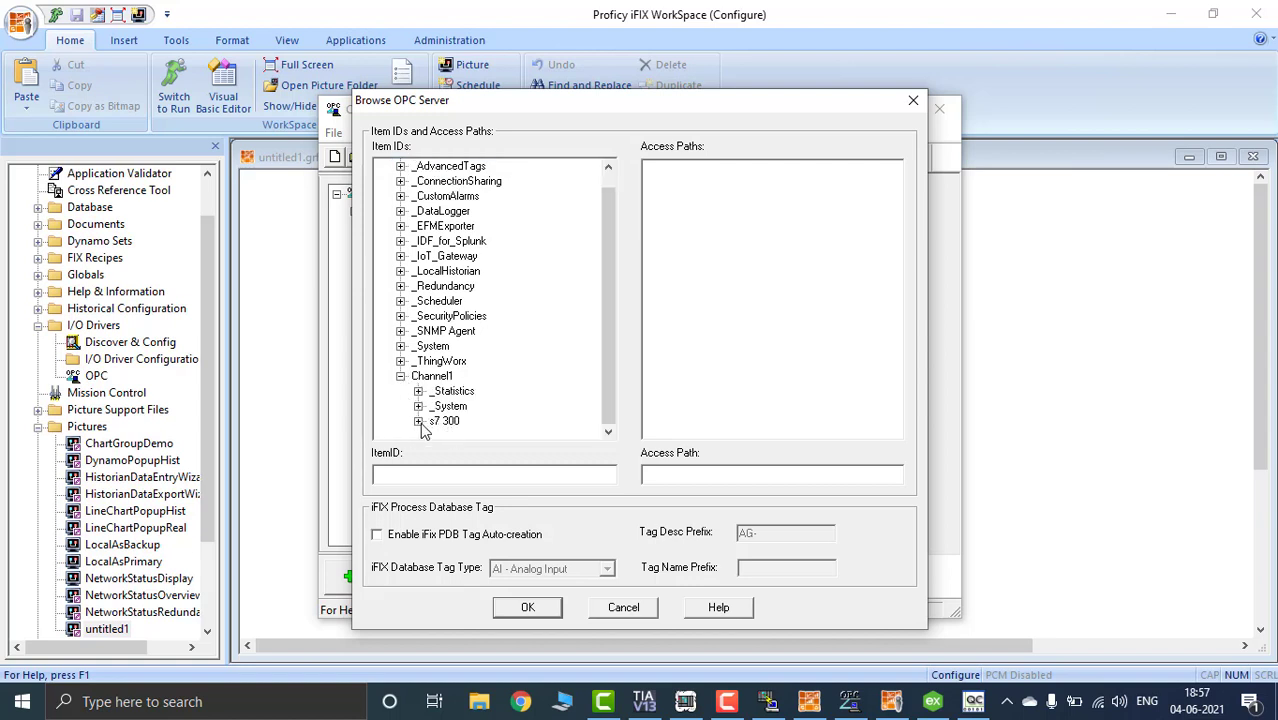
{"action": "left_click", "coordinate": [418, 422]}
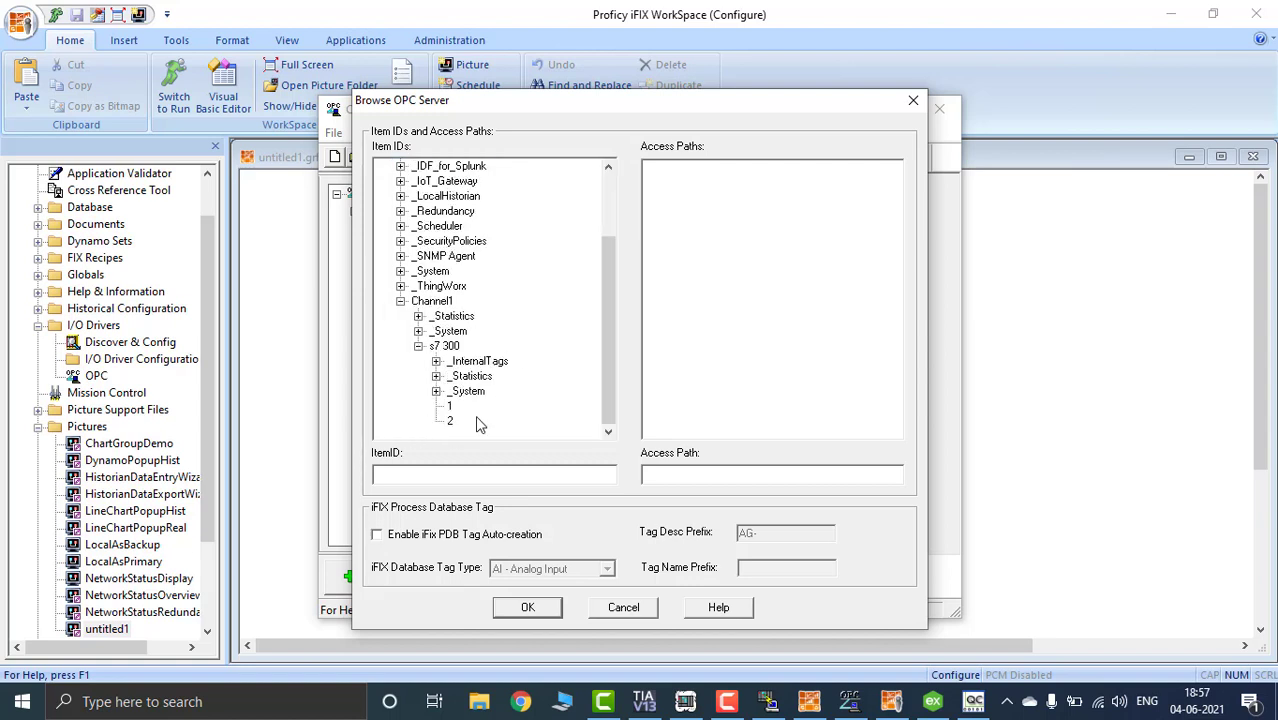
{"action": "left_click", "coordinate": [450, 407]}
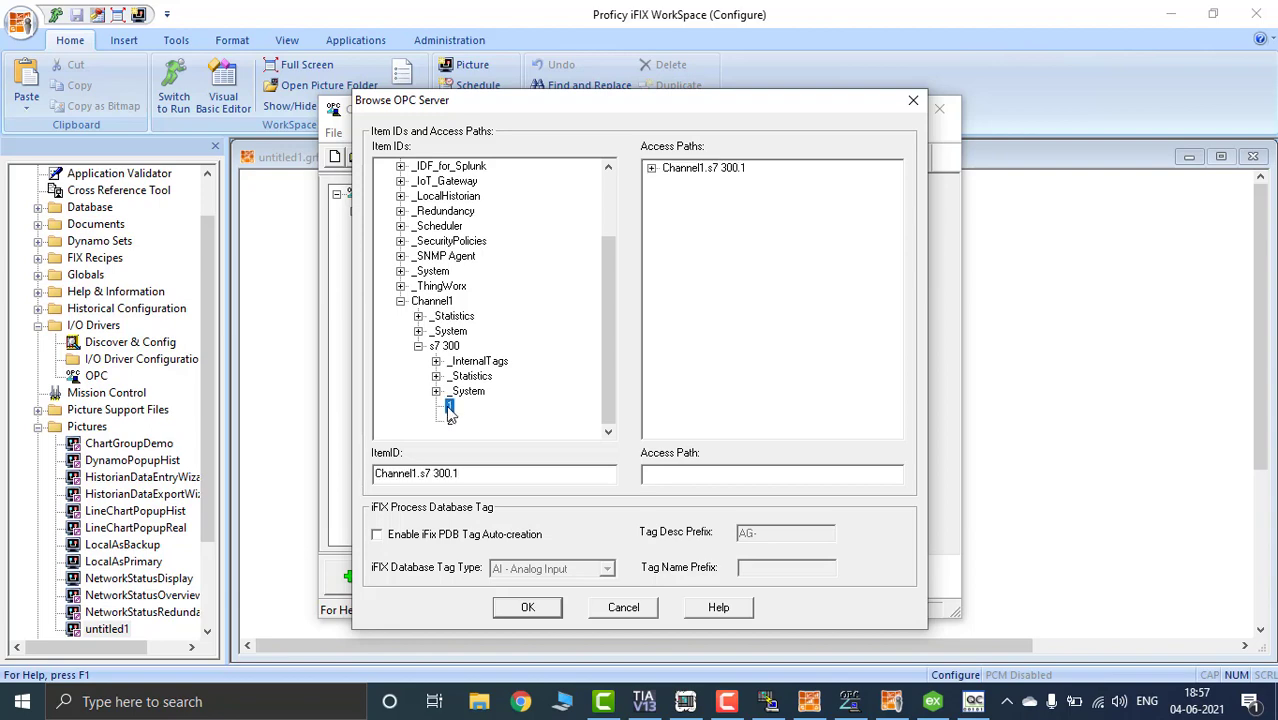
{"action": "left_click", "coordinate": [527, 608]}
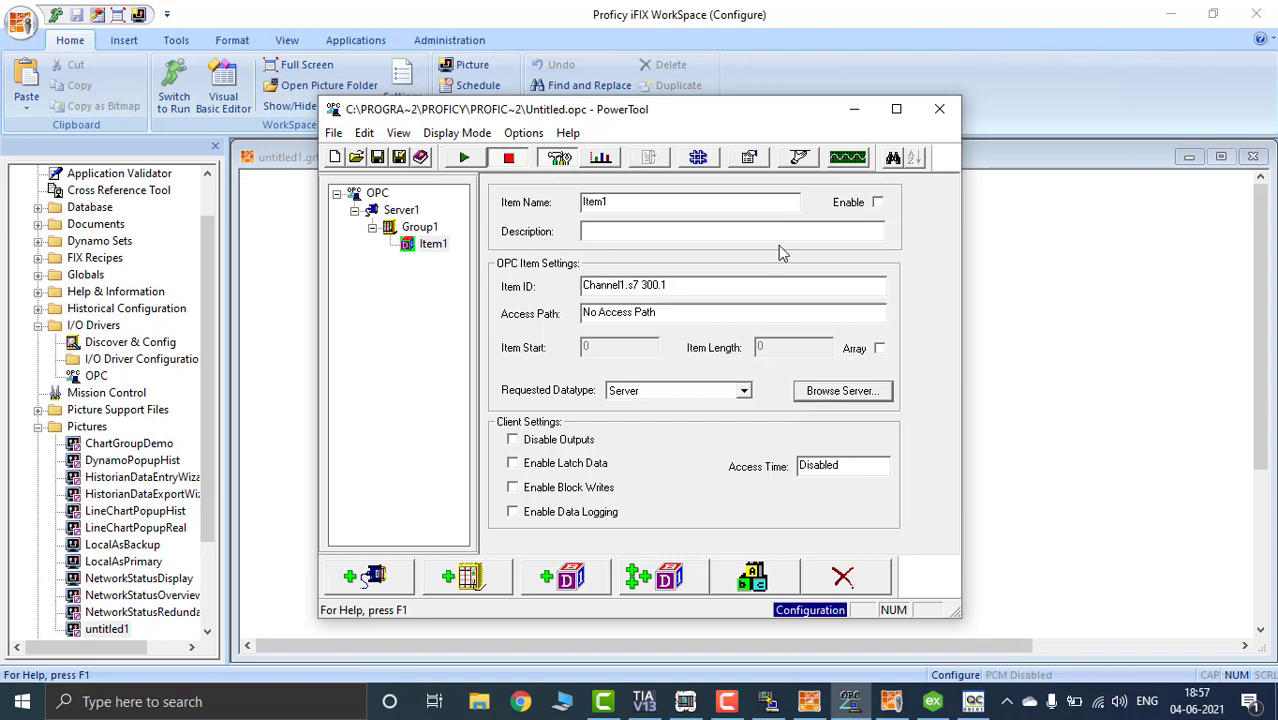
Add a second item to Group1 and assign it the browsed server tag Channel1.s7 300.2
{"action": "left_click", "coordinate": [568, 580]}
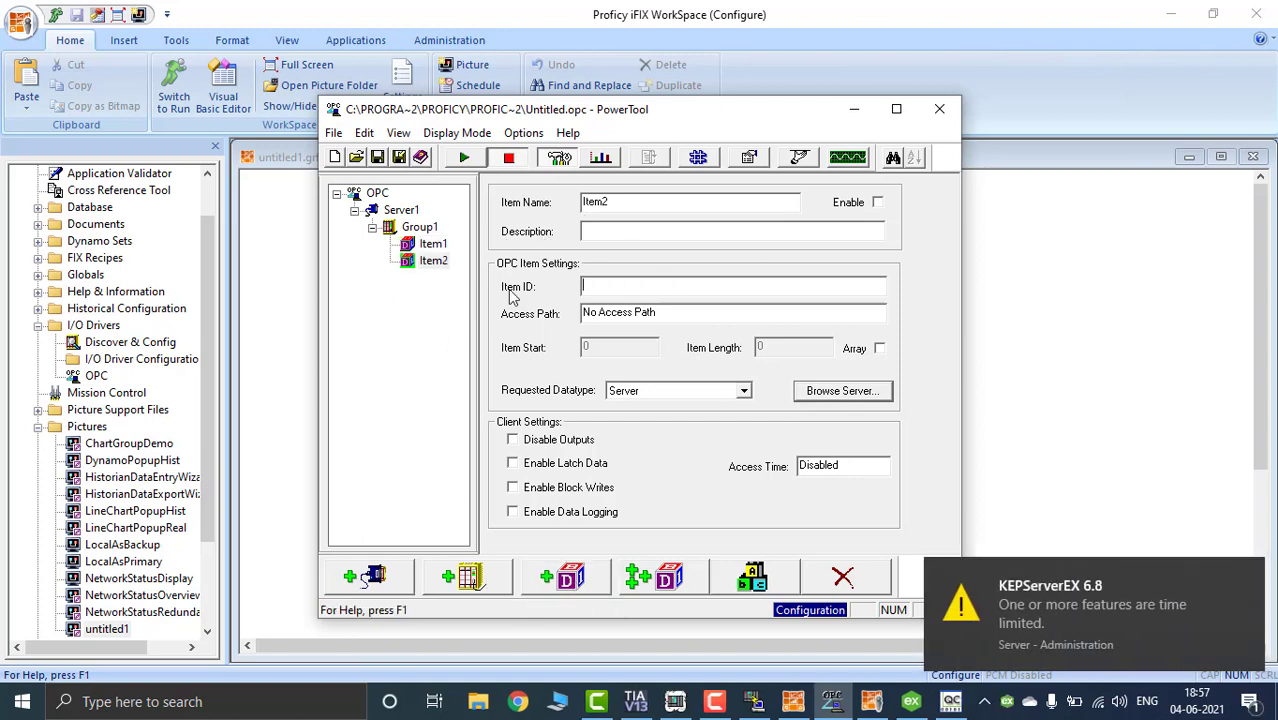
{"action": "left_click", "coordinate": [843, 391]}
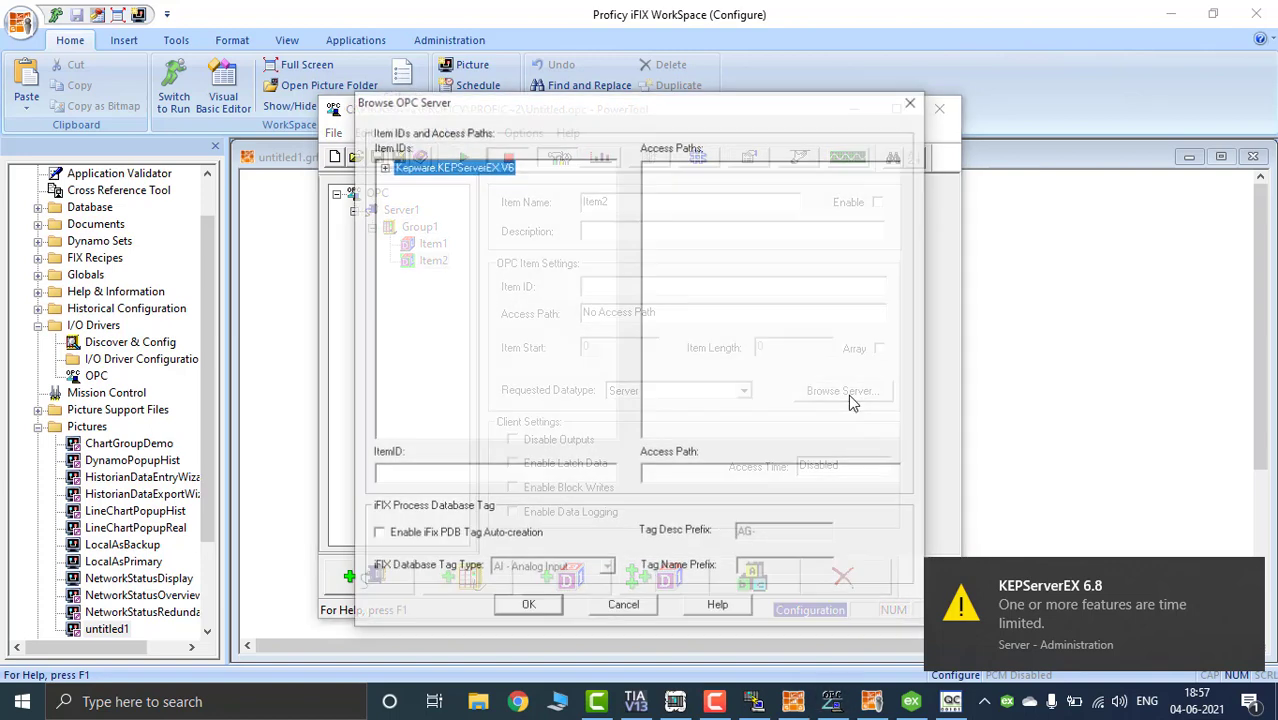
{"action": "left_click", "coordinate": [383, 167]}
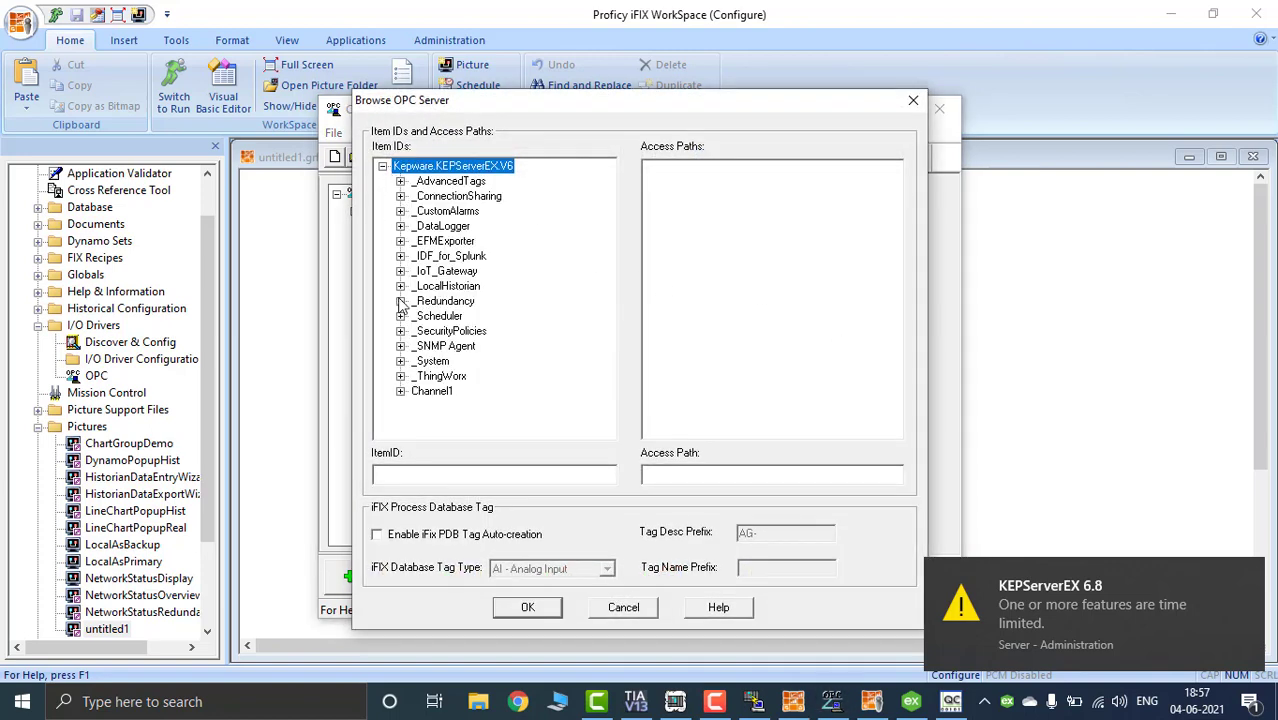
{"action": "left_click", "coordinate": [400, 391]}
{"action": "left_click", "coordinate": [419, 421]}
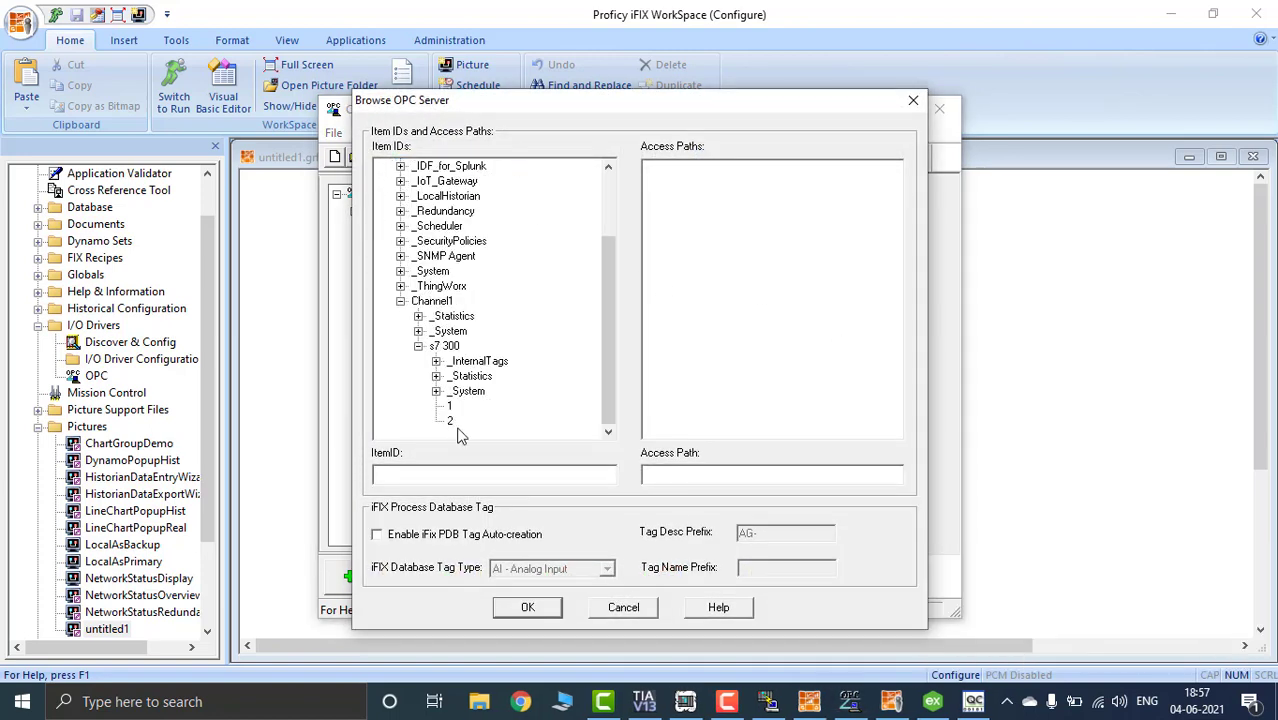
{"action": "left_click", "coordinate": [451, 422]}
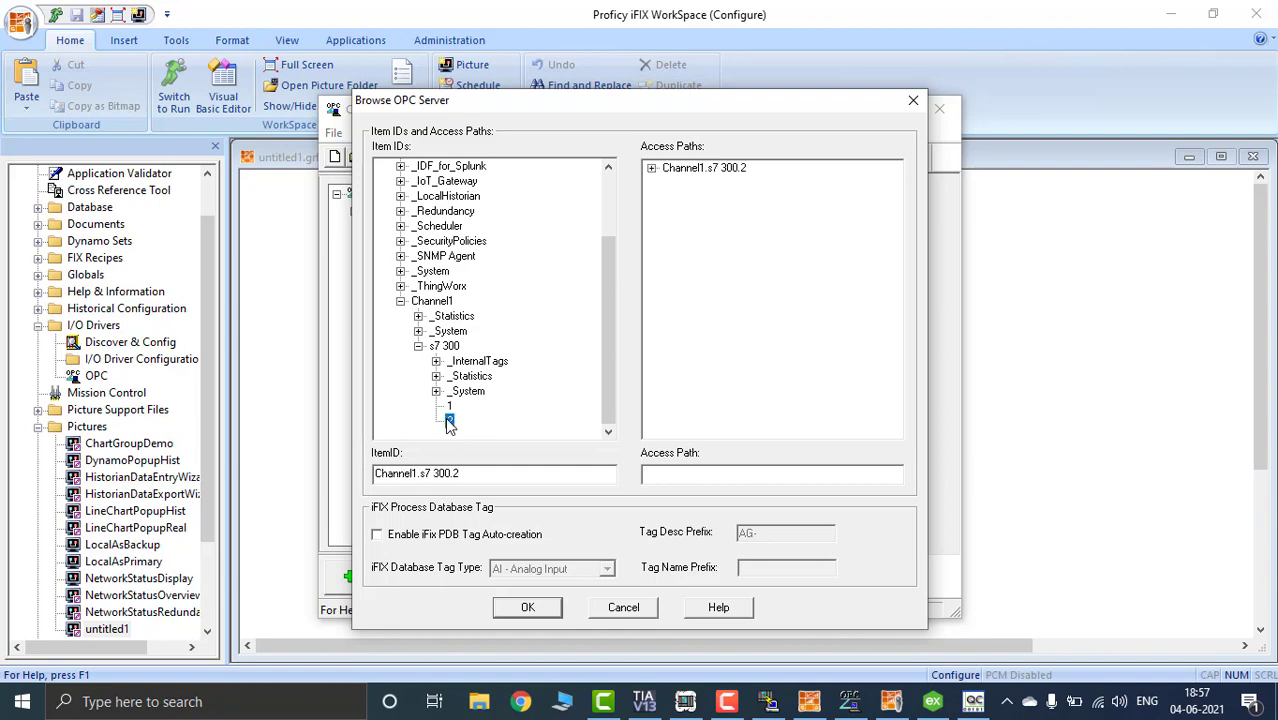
{"action": "left_click", "coordinate": [527, 608]}
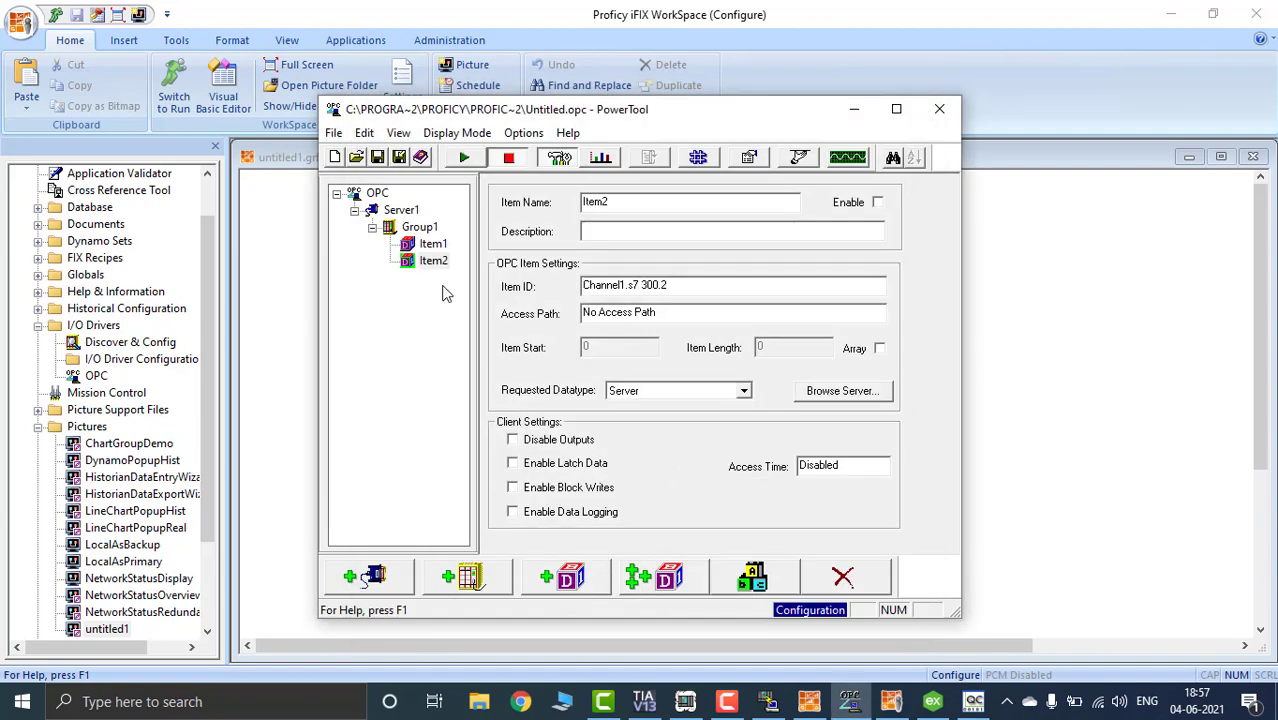
Enable both items in Group1 and start the OPC client driver
{"action": "left_click", "coordinate": [433, 246]}
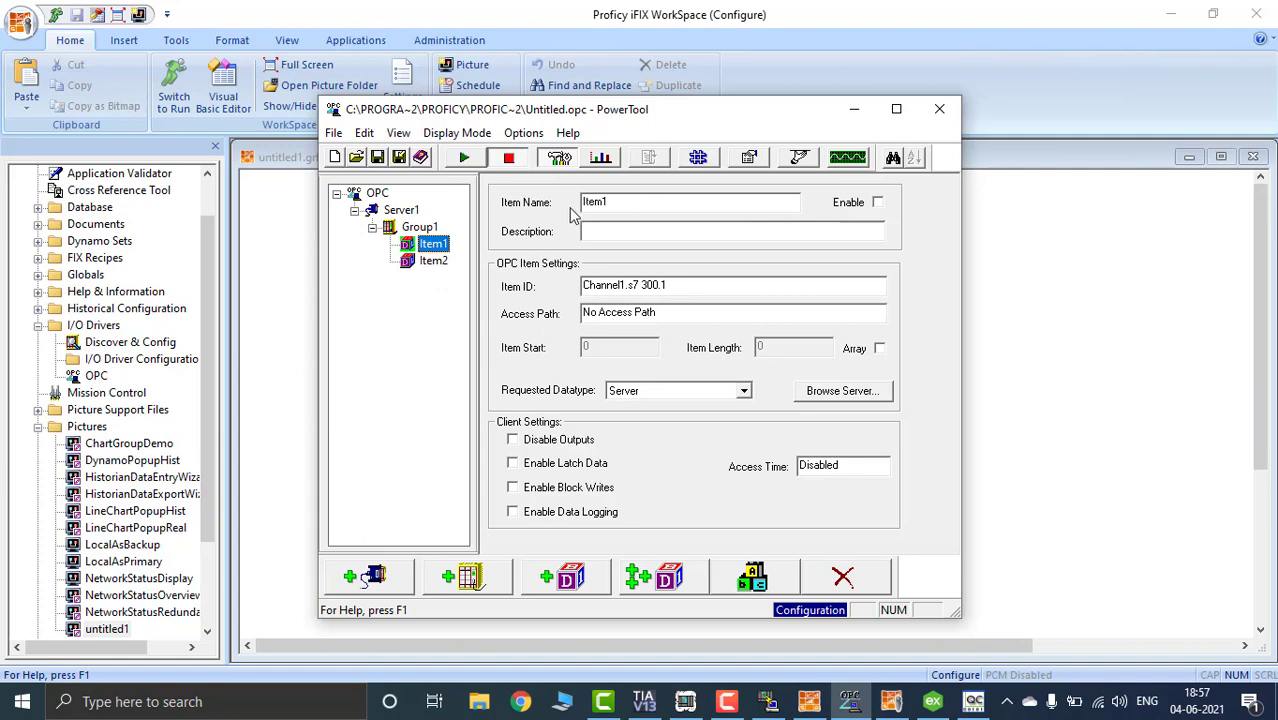
{"action": "left_click", "coordinate": [419, 227]}
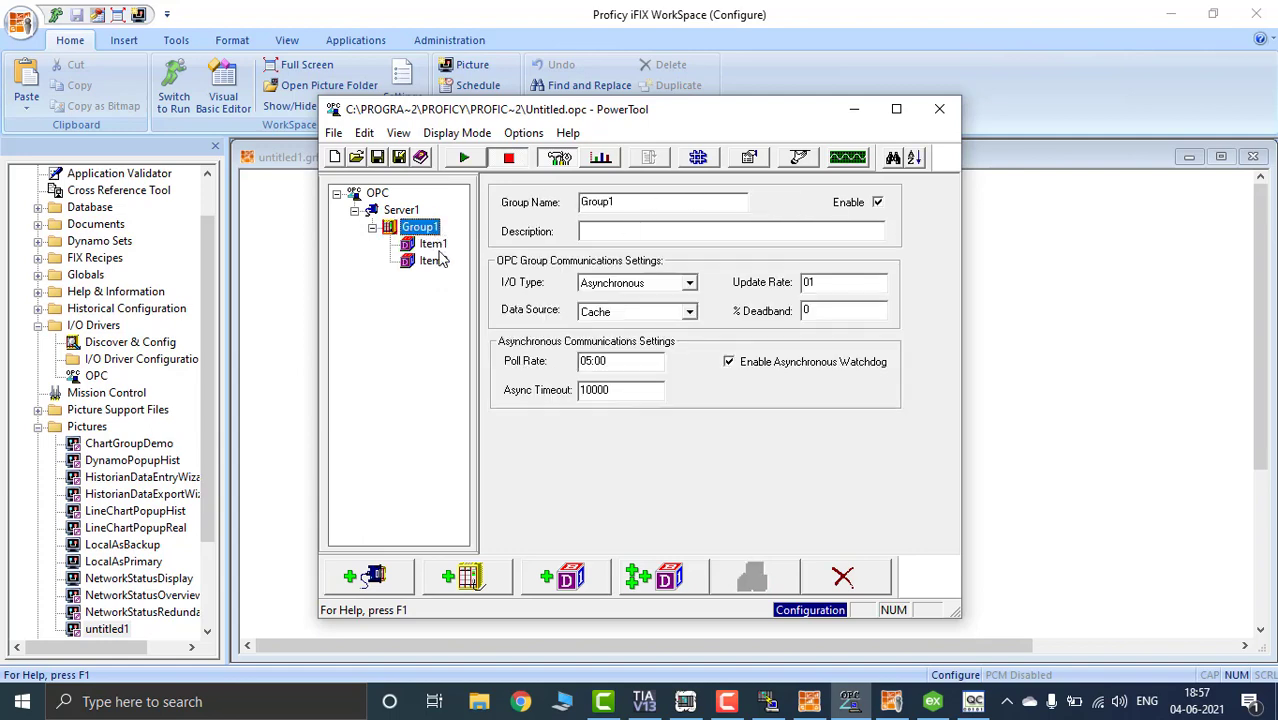
{"action": "left_click", "coordinate": [433, 244]}
{"action": "left_click", "coordinate": [877, 203]}
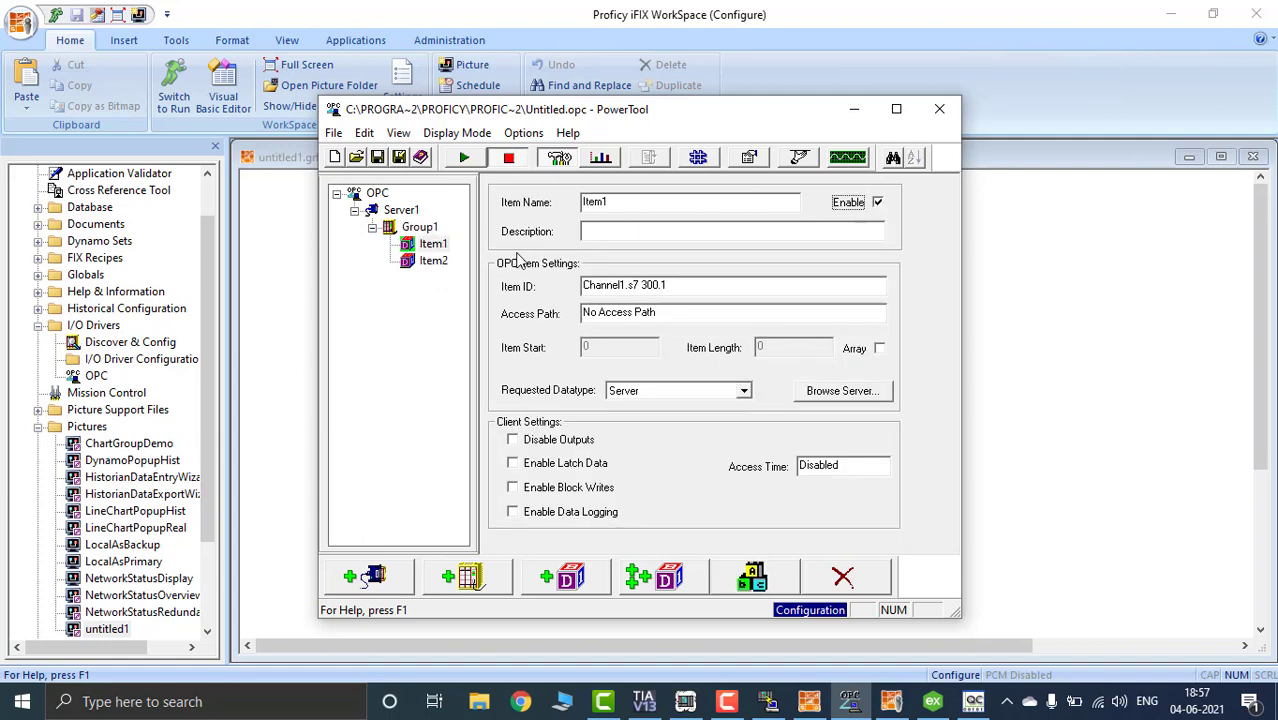
{"action": "left_click", "coordinate": [437, 263]}
{"action": "left_click", "coordinate": [877, 203]}
{"action": "left_click", "coordinate": [463, 160]}
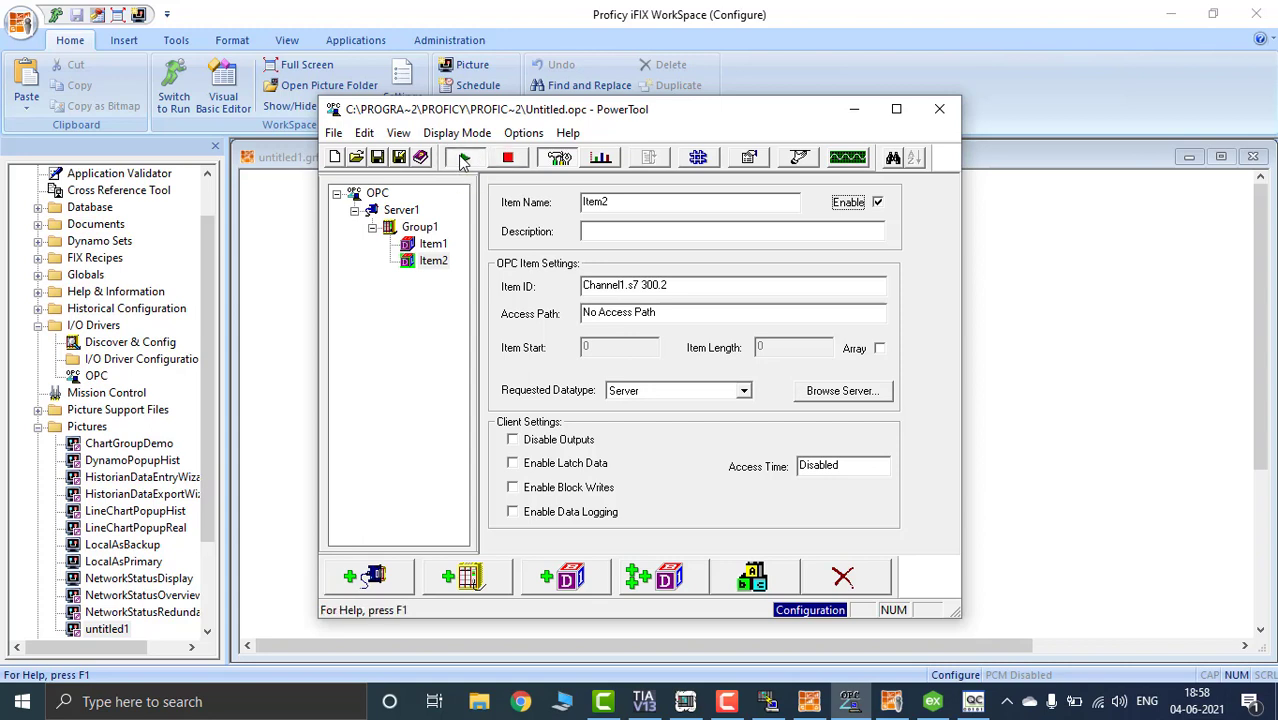
View the item statistics and show Item1's data monitor in Digital format
{"action": "left_click", "coordinate": [603, 158]}
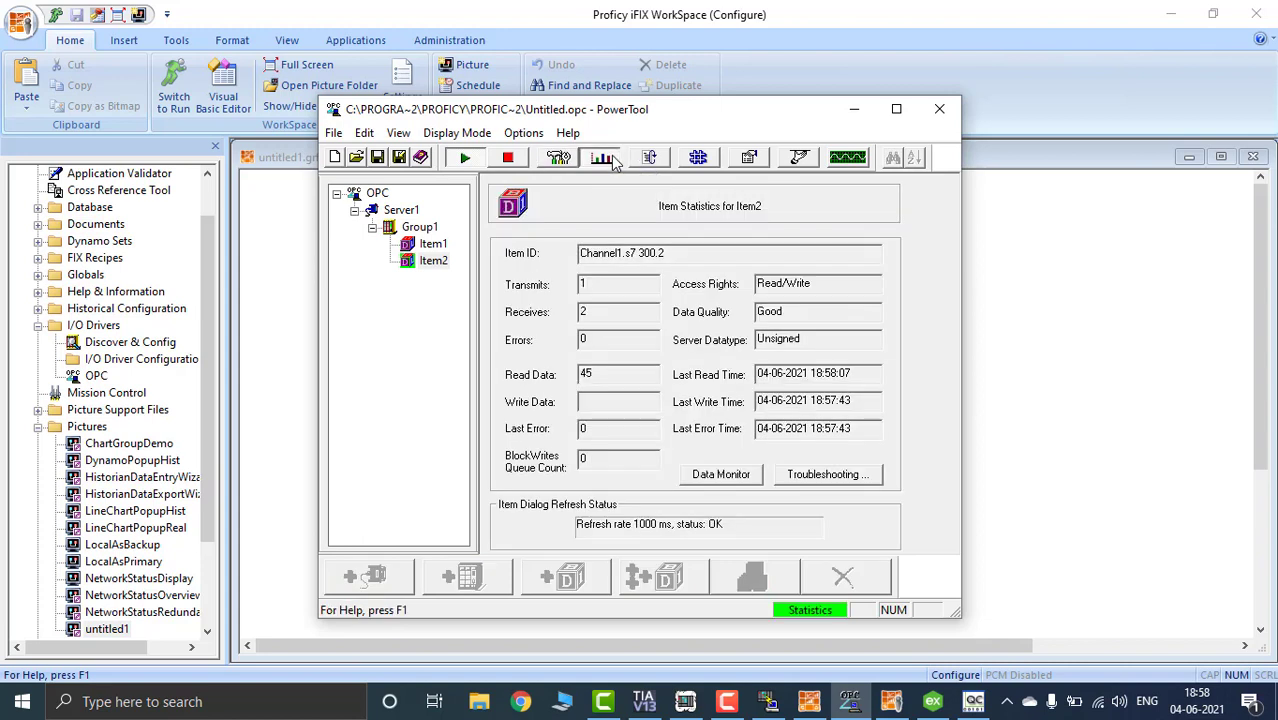
{"action": "left_click", "coordinate": [436, 245]}
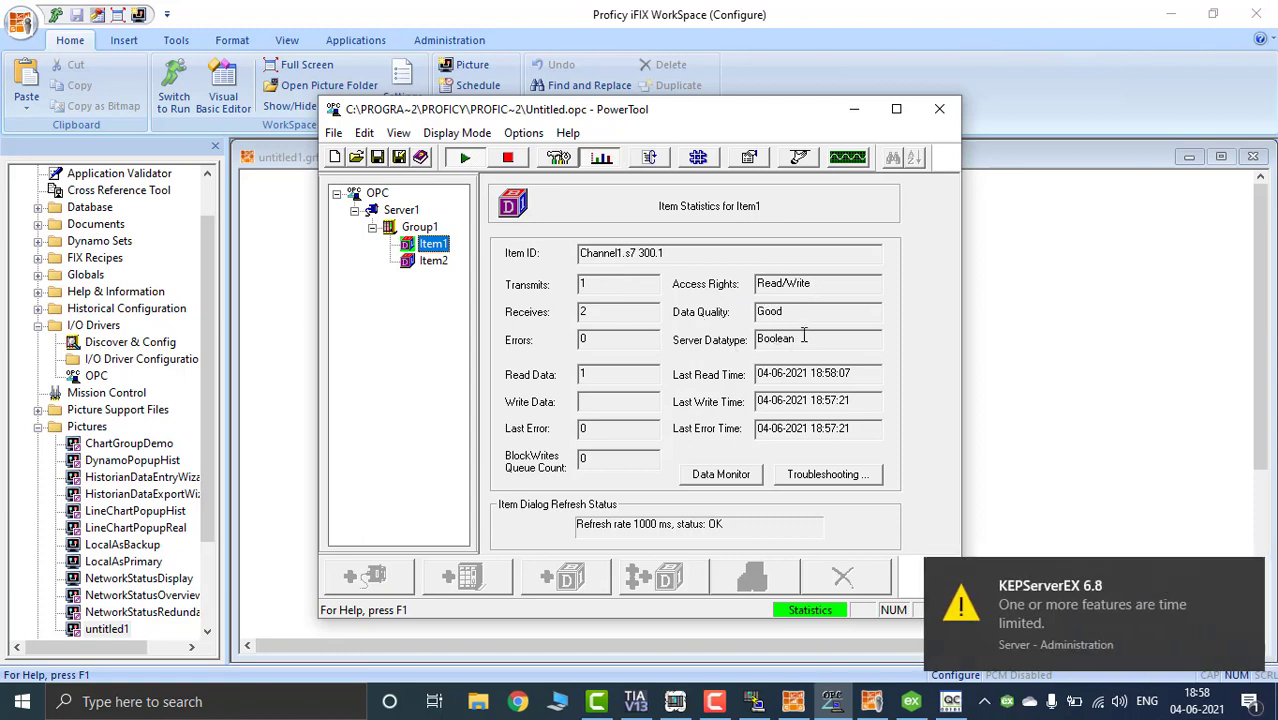
{"action": "left_click", "coordinate": [755, 475]}
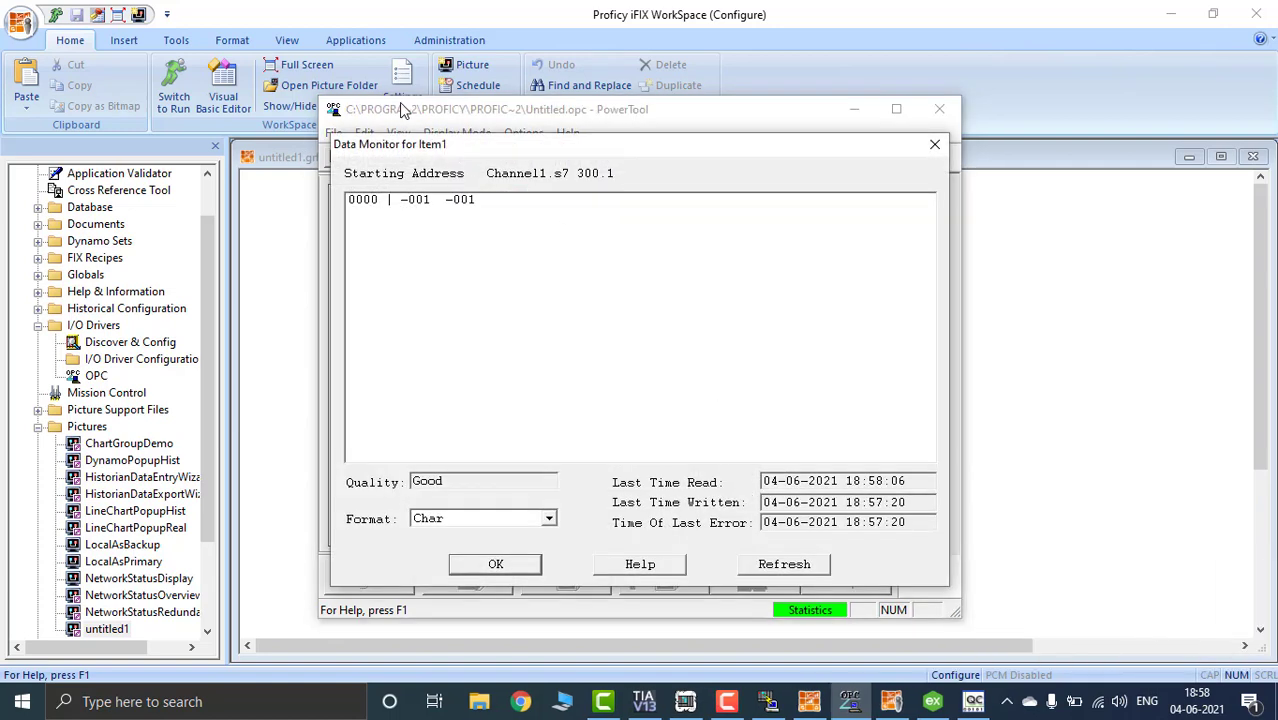
{"action": "left_click", "coordinate": [549, 519]}
{"action": "scroll", "coordinate": [500, 560], "scroll_direction": "down", "scroll_amount": 3}
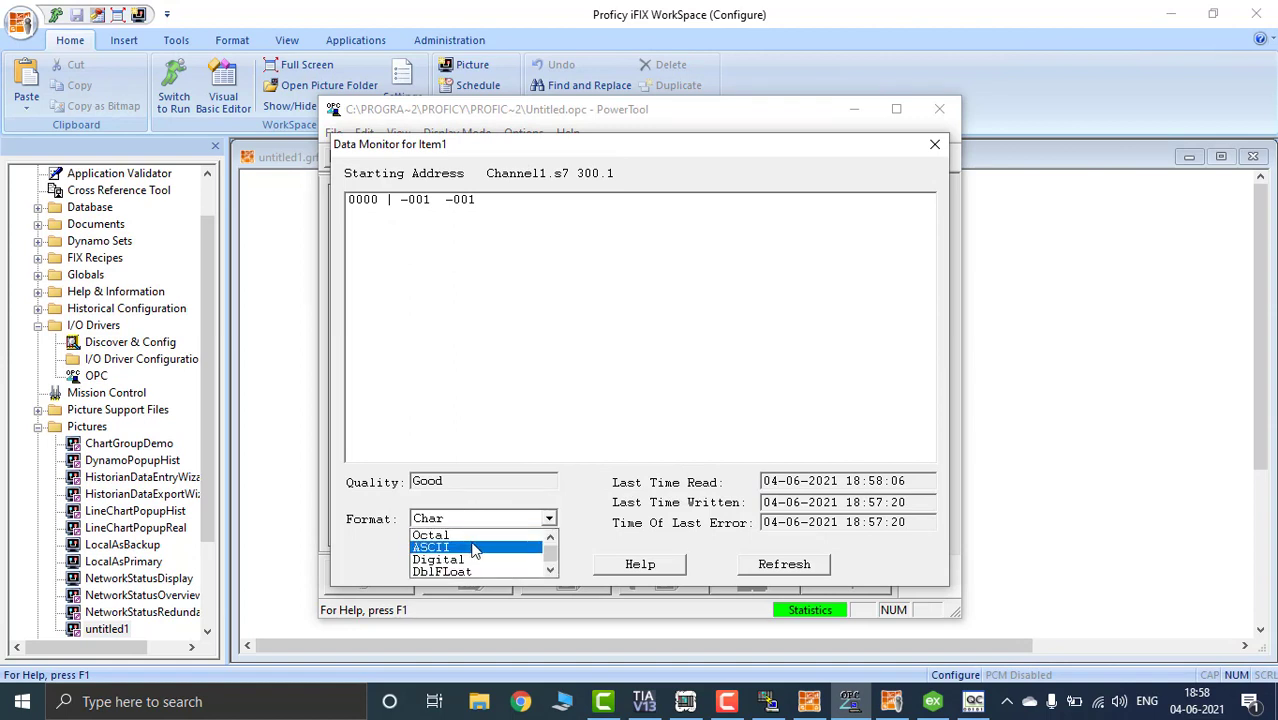
{"action": "left_click", "coordinate": [470, 563]}
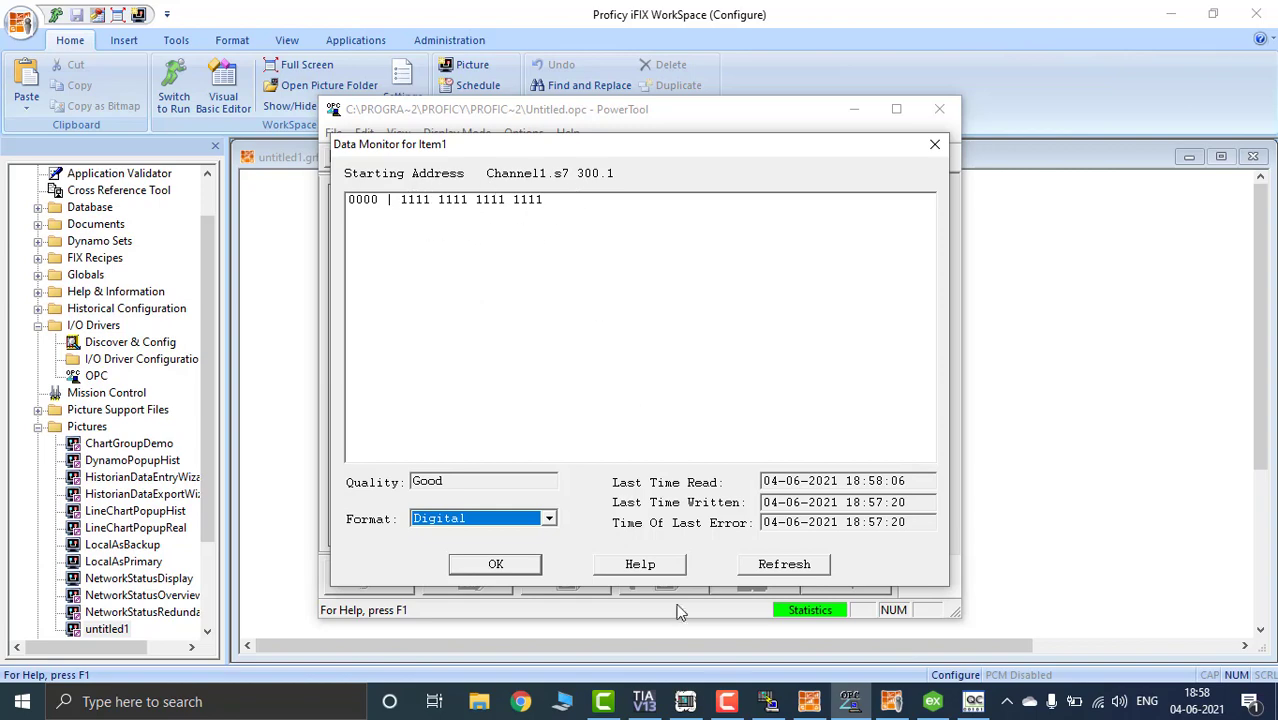
Switch bit 0 of MB0 off and on again in S7-PLCSIM, refreshing Item1's data monitor to check the response, and close the monitor
{"action": "left_click", "coordinate": [685, 701]}
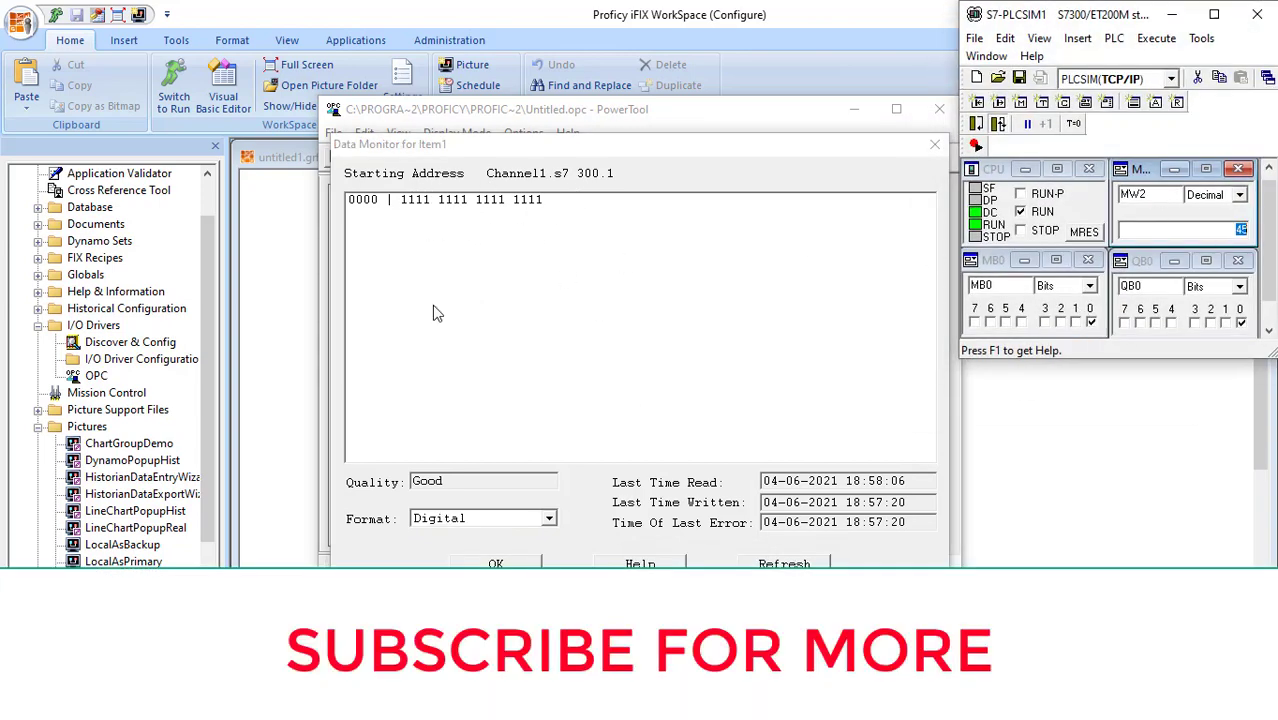
{"action": "left_click", "coordinate": [1091, 323]}
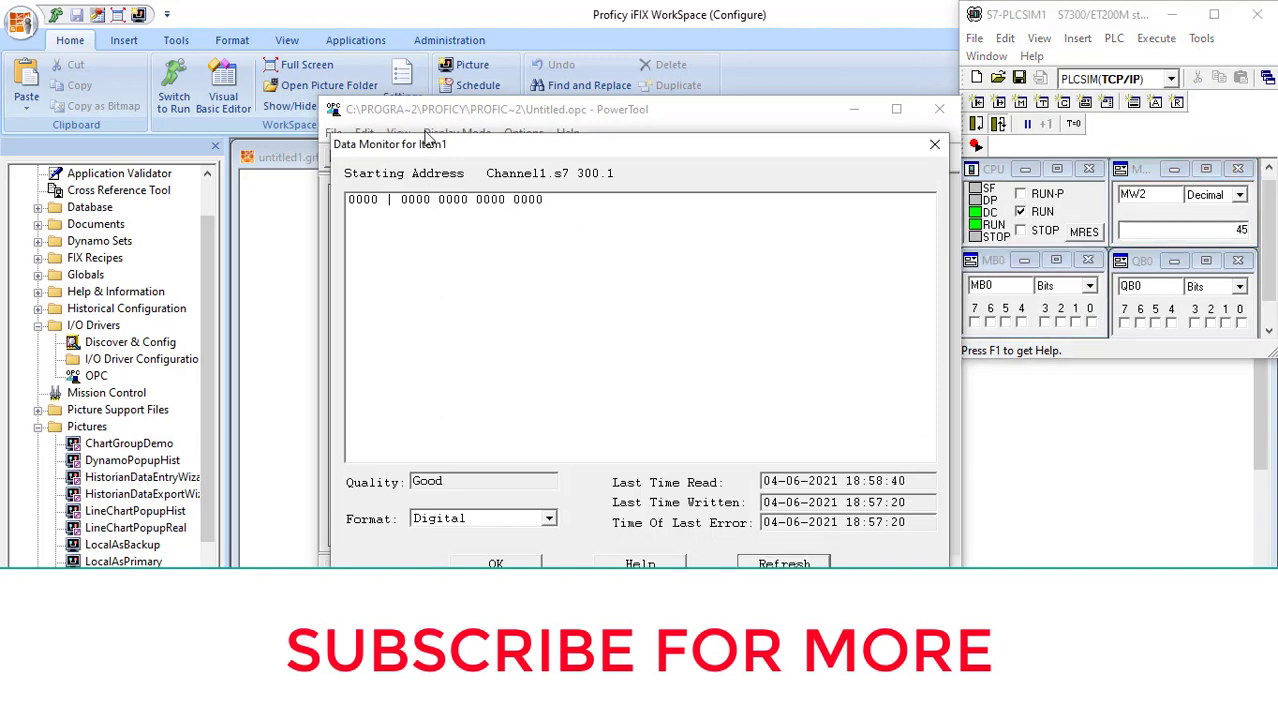
{"action": "left_click", "coordinate": [1091, 323]}
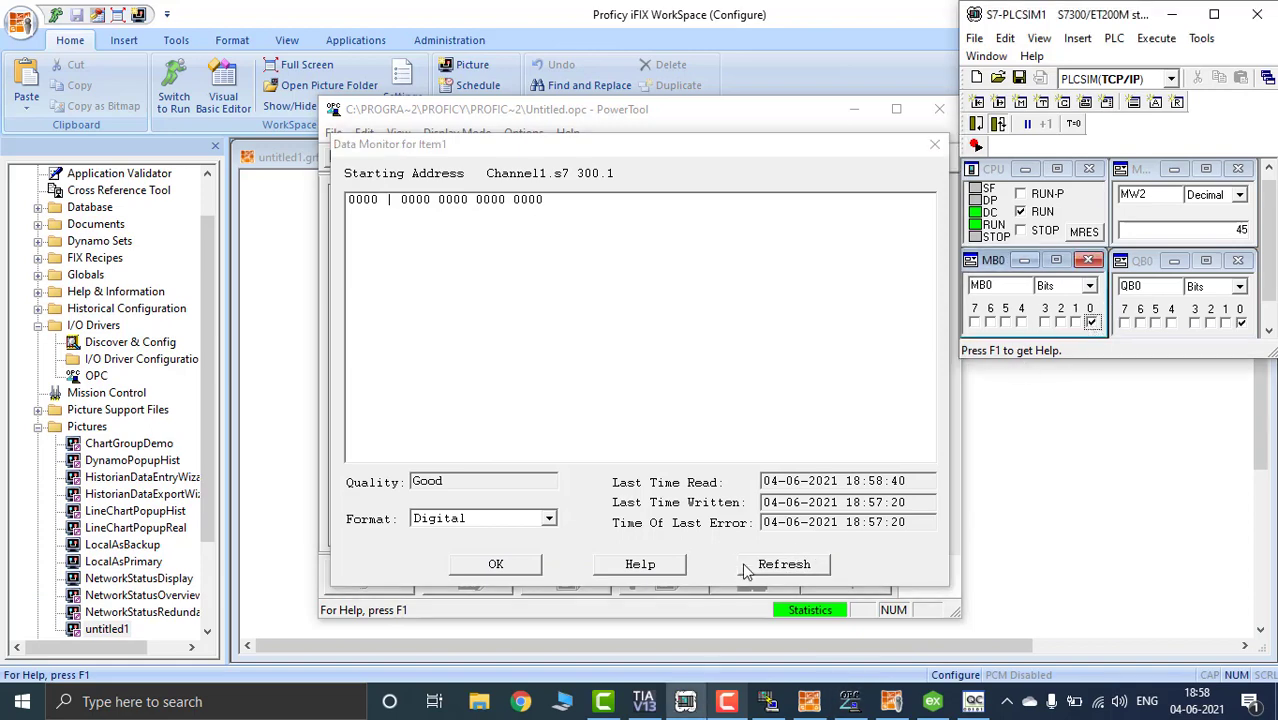
{"action": "left_click", "coordinate": [791, 565]}
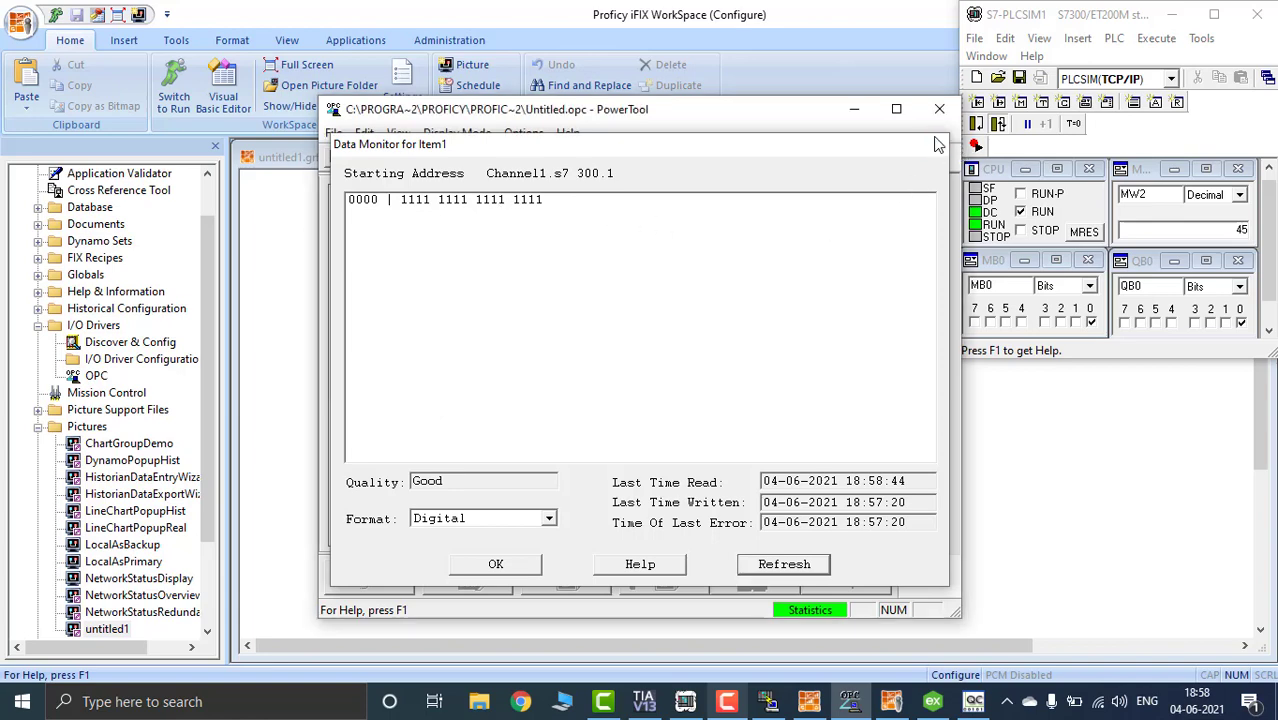
{"action": "left_click", "coordinate": [934, 145]}
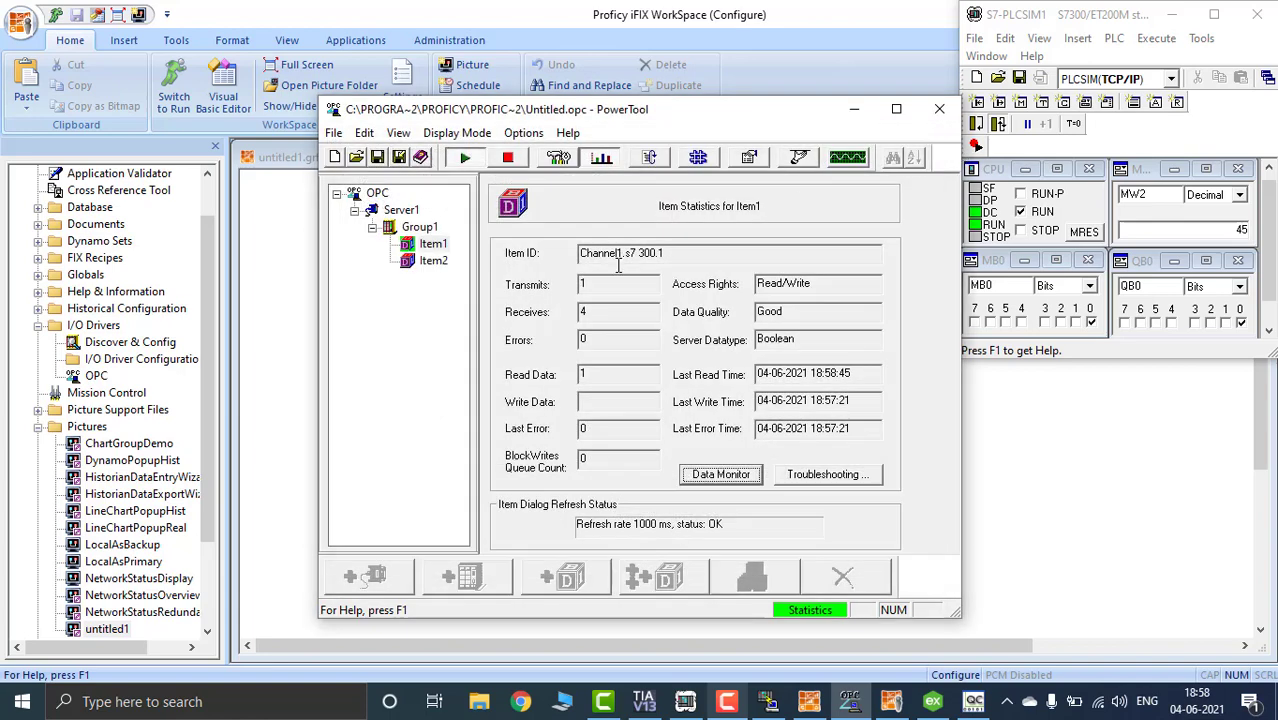
Open Item2's data monitor and display its data in Word format
{"action": "left_click", "coordinate": [434, 262]}
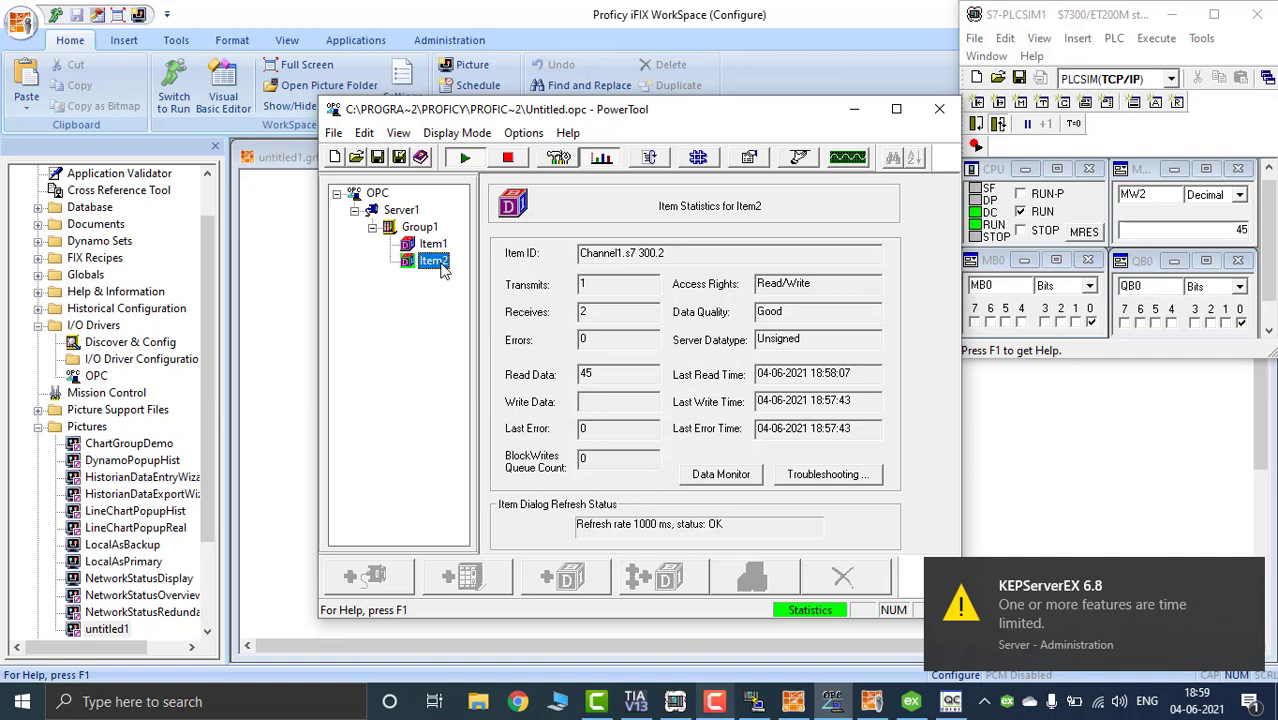
{"action": "left_click", "coordinate": [728, 473]}
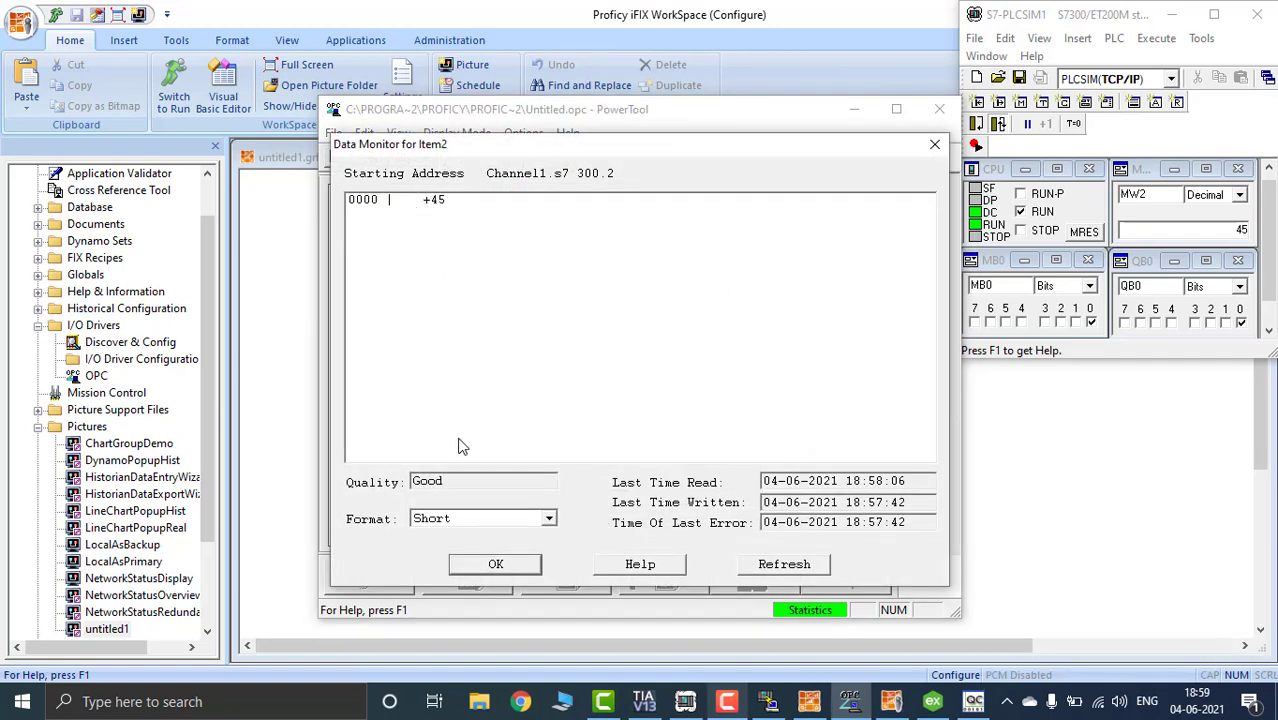
{"action": "left_click", "coordinate": [546, 519]}
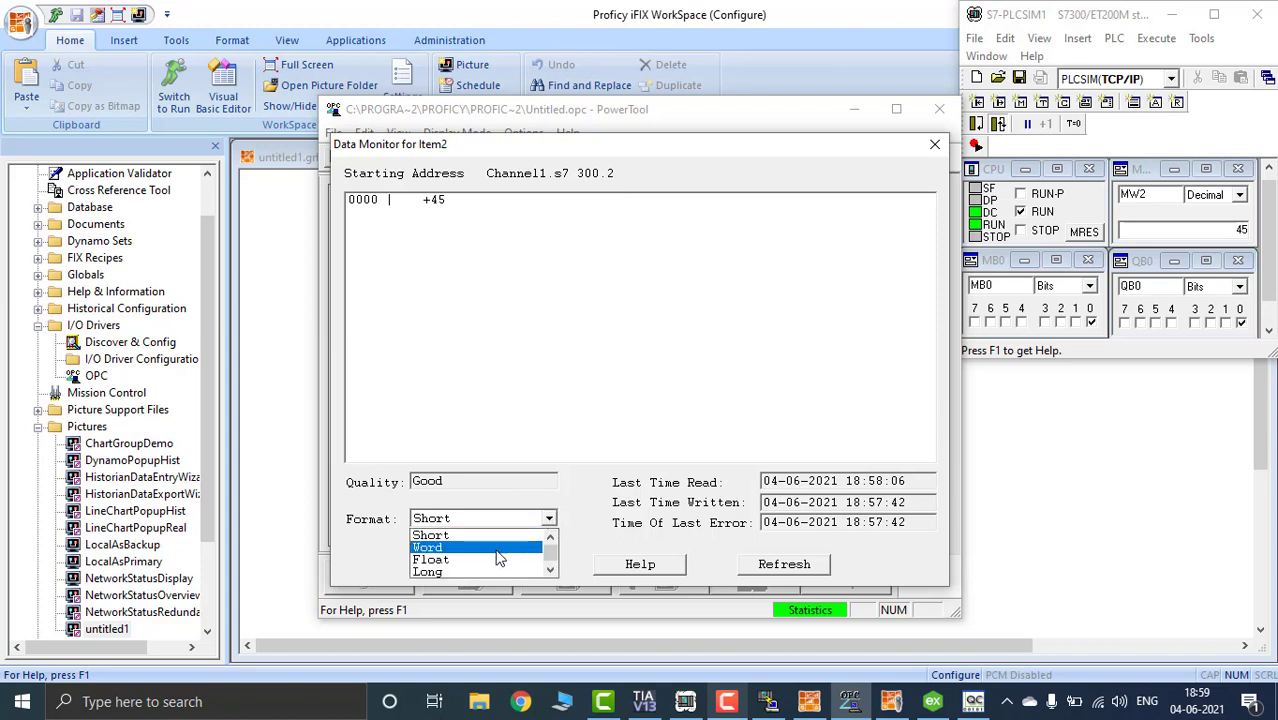
{"action": "left_click", "coordinate": [496, 551]}
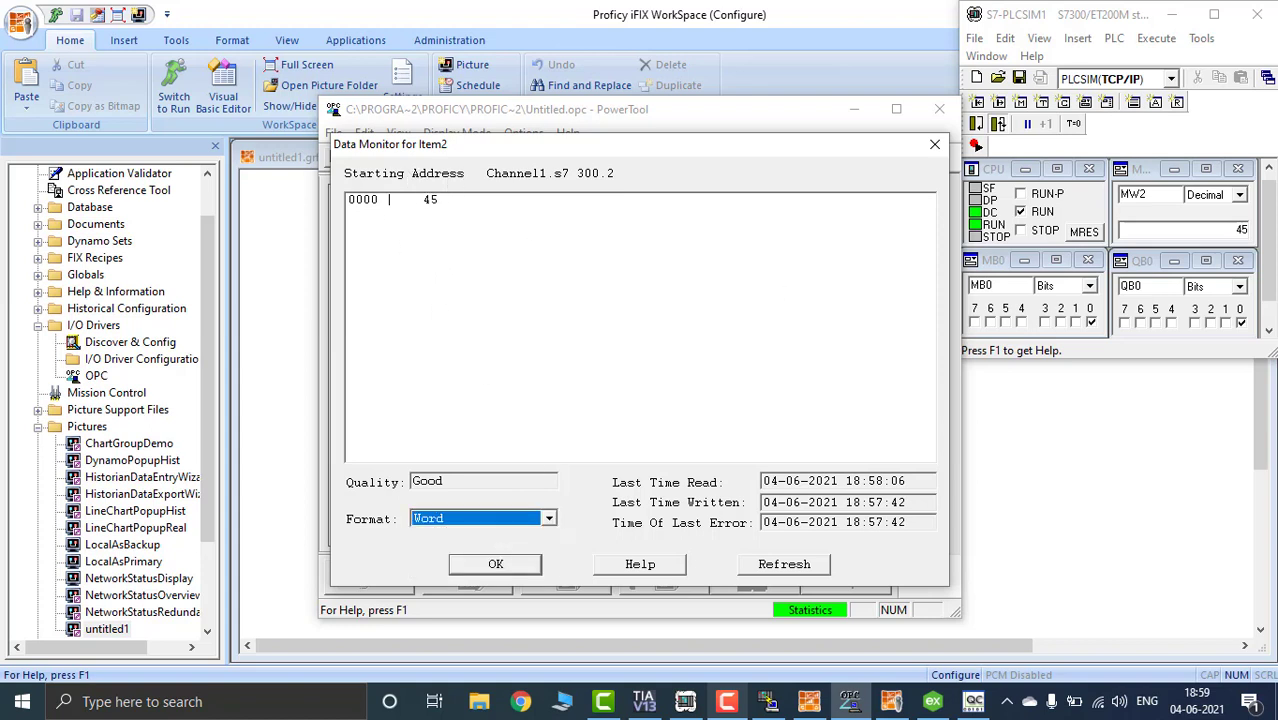
Set MW2 to 69 in S7-PLCSIM, refresh Item2's data monitor to check the value, and close the monitor
{"action": "double_click", "coordinate": [1238, 229]}
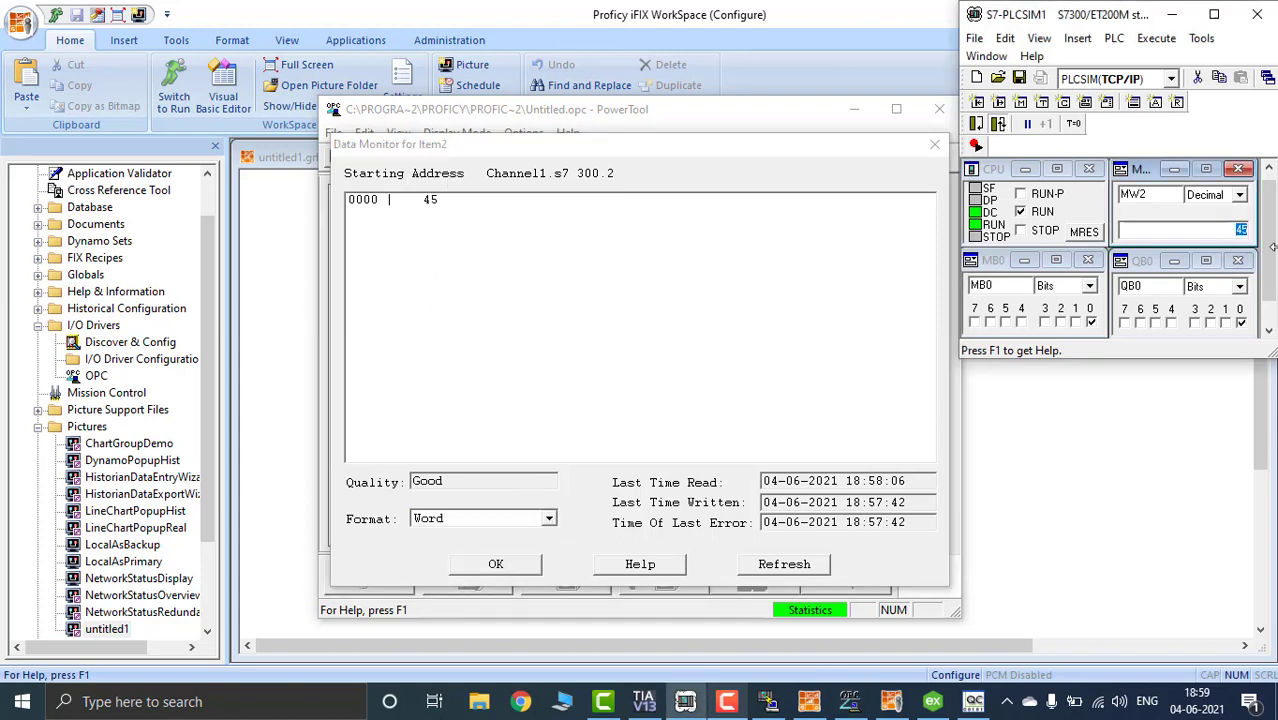
{"action": "type", "text": "69"}
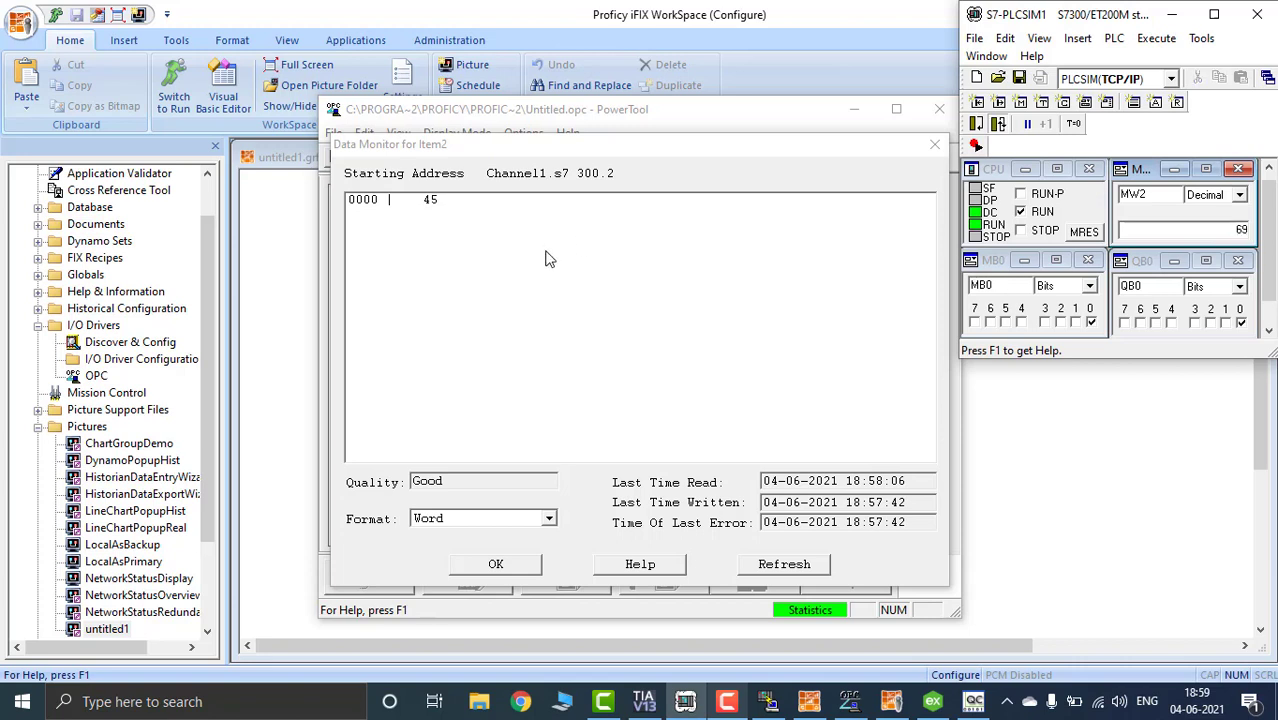
{"action": "left_click", "coordinate": [785, 564]}
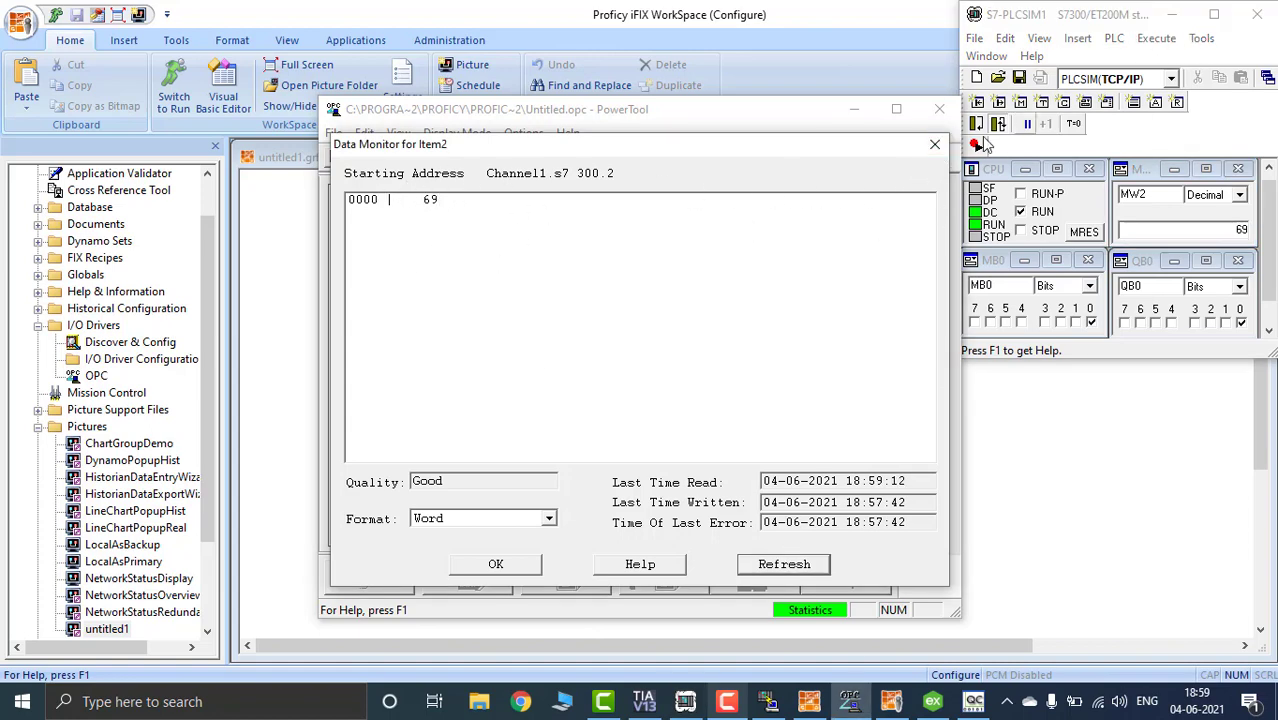
{"action": "left_click", "coordinate": [934, 144]}
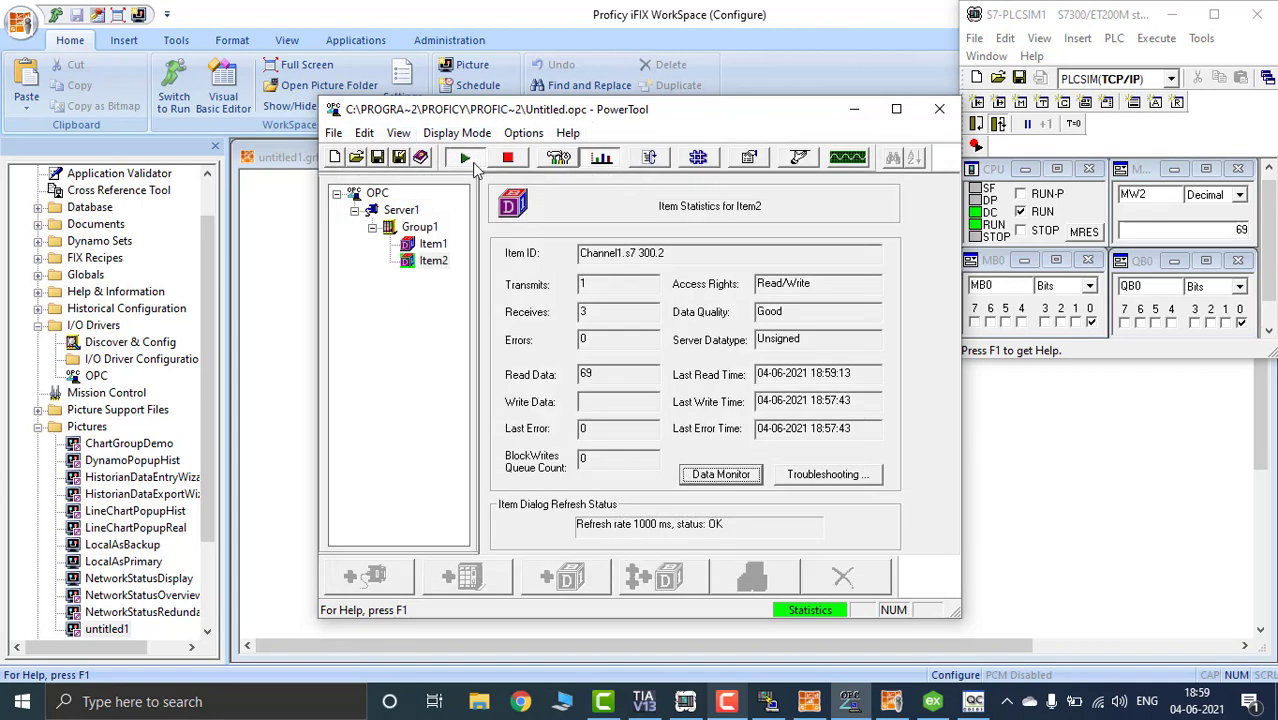
Review the statistics of Item1 and Item2, and return PowerTool to configuration mode
{"action": "left_click", "coordinate": [436, 246]}
{"action": "left_click", "coordinate": [438, 264]}
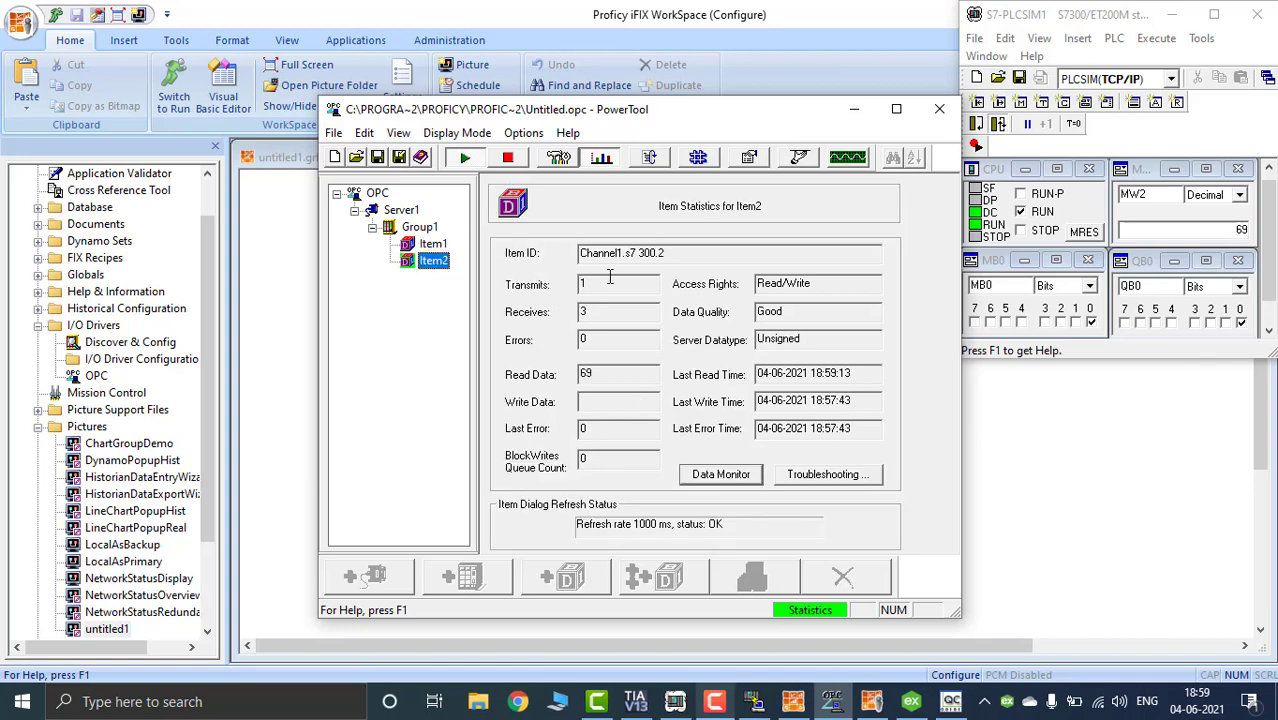
{"action": "left_click", "coordinate": [1248, 583]}
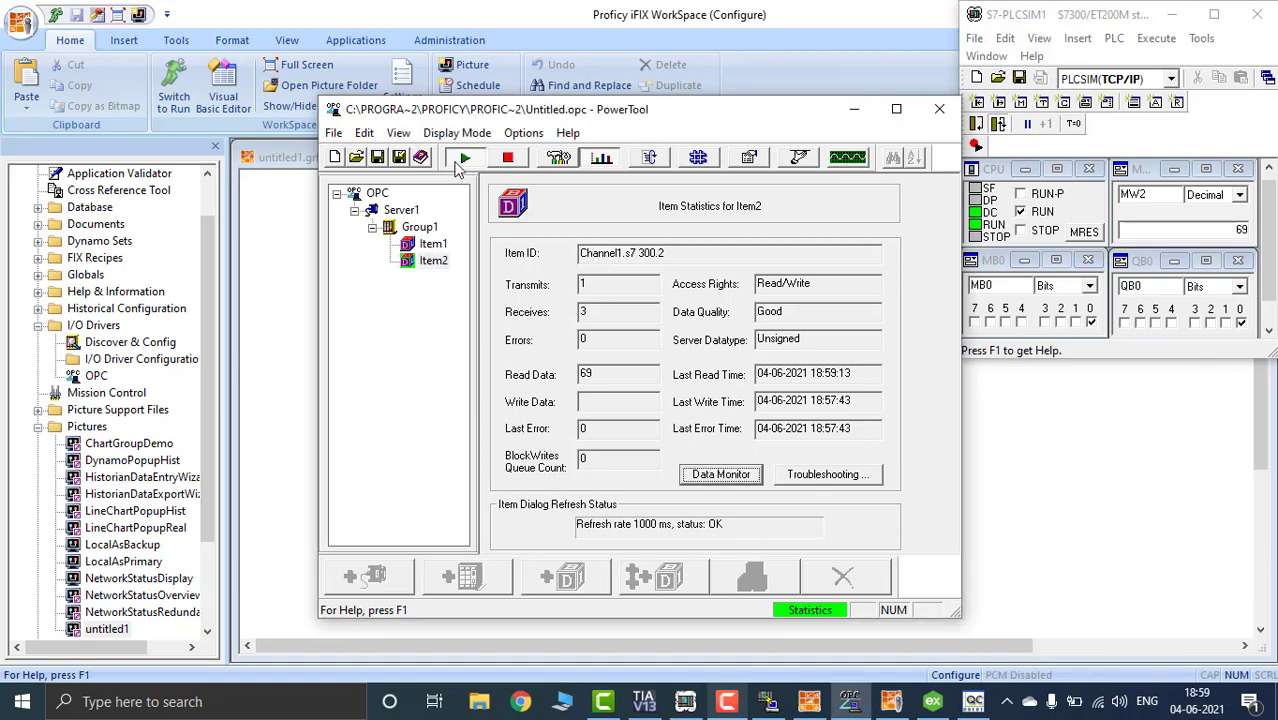
{"action": "left_click", "coordinate": [563, 165]}
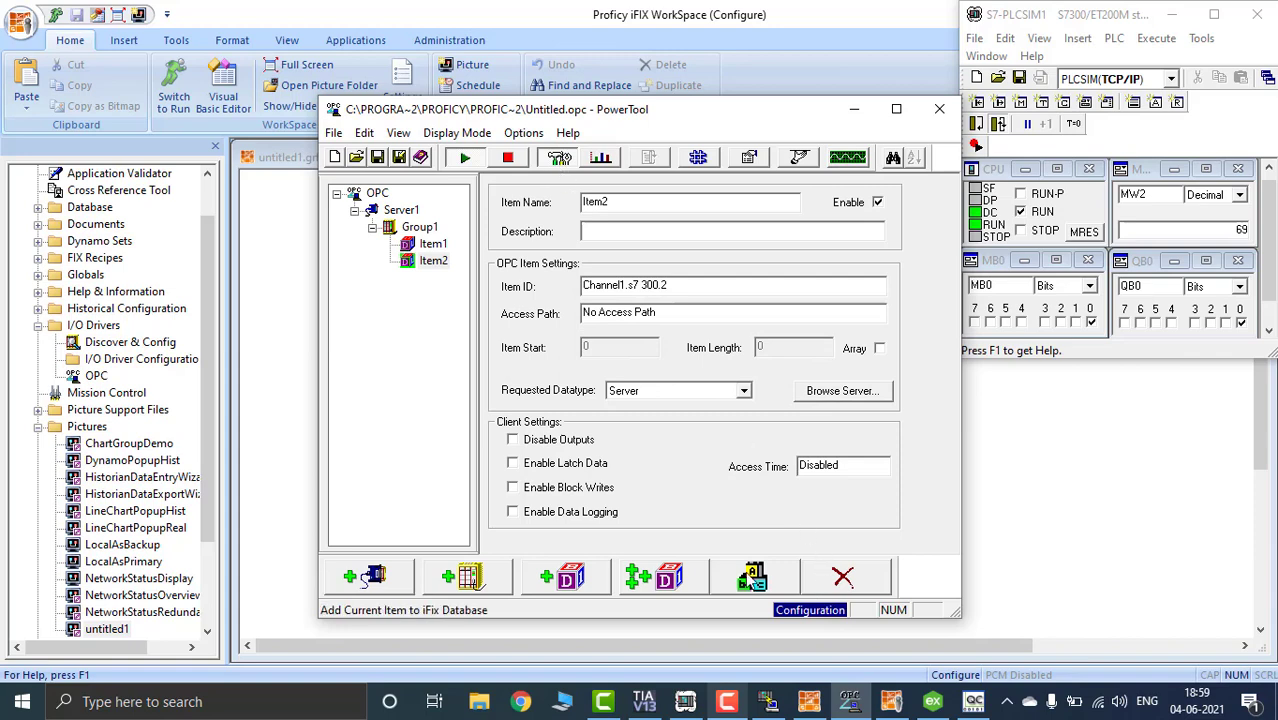